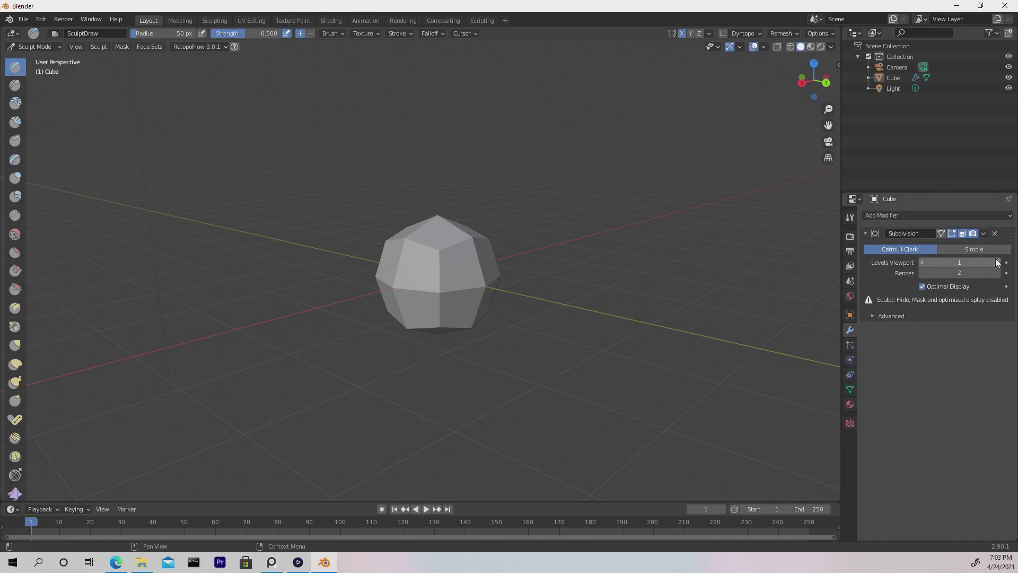
- Apply the cube's Subdivision modifier to get a denser base mesh for sculpting
{"action": "left_click", "coordinate": [984, 234]}
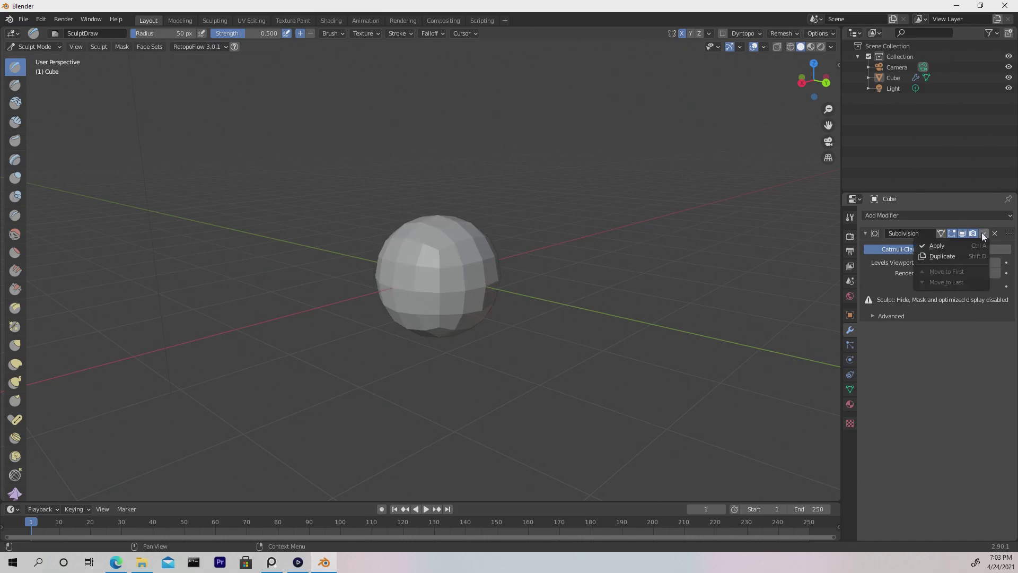
{"action": "left_click", "coordinate": [963, 243]}
{"action": "mouse_move", "coordinate": [567, 319]}
{"action": "left_mouse_down", "text": "ctrl+alt"}
{"action": "mouse_move", "coordinate": [567, 252]}
{"action": "mouse_move", "coordinate": [567, 366]}
{"action": "mouse_move", "coordinate": [567, 279]}
{"action": "left_mouse_up", "text": "ctrl+alt"}
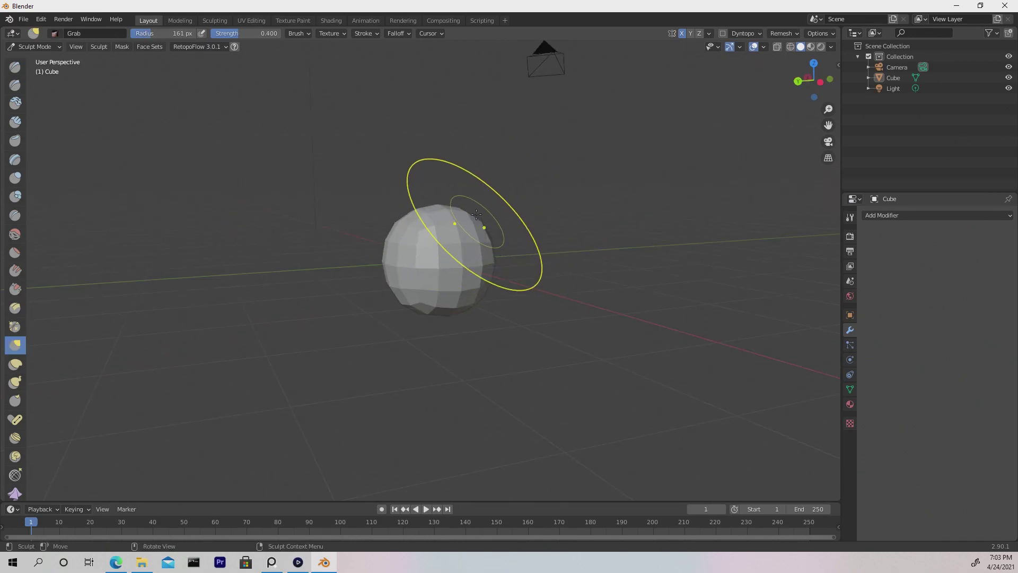
- Pull the rounded cube into an egg-shaped head with a narrower chin, using the Grab brush at 161 px
{"action": "middle_click_drag", "start_coordinate": [447, 291], "coordinate": [415, 294]}
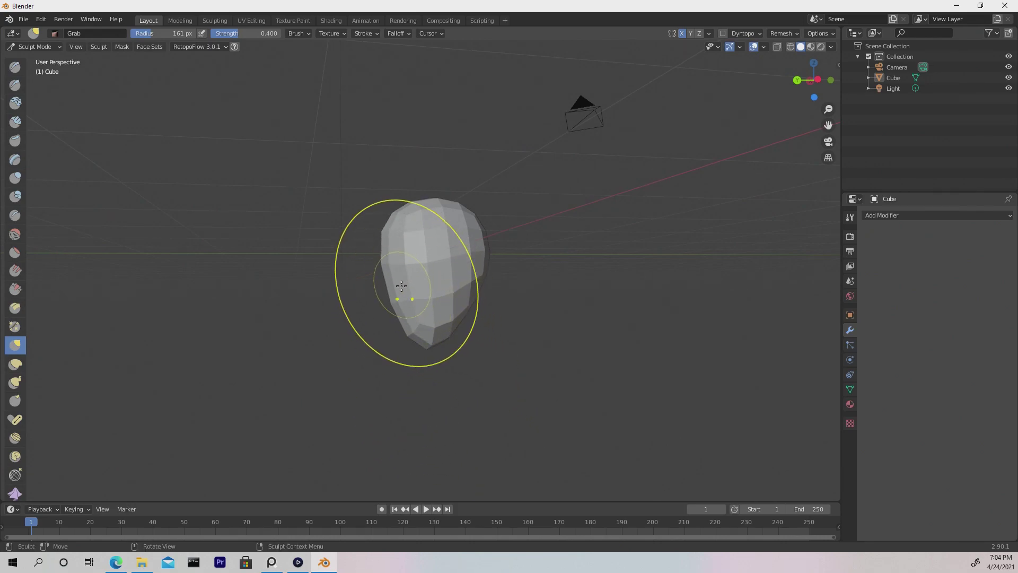
{"action": "middle_click_drag", "start_coordinate": [481, 313], "coordinate": [488, 291]}
{"action": "mouse_move", "coordinate": [489, 291]}
{"action": "left_mouse_down"}
{"action": "mouse_move", "coordinate": [475, 197]}
{"action": "mouse_move", "coordinate": [490, 235]}
{"action": "mouse_move", "coordinate": [479, 253]}
{"action": "left_mouse_up"}
{"action": "mouse_move", "coordinate": [514, 290]}
{"action": "middle_mouse_down"}
{"action": "mouse_move", "coordinate": [461, 279]}
{"action": "mouse_move", "coordinate": [530, 275]}
{"action": "middle_mouse_up"}
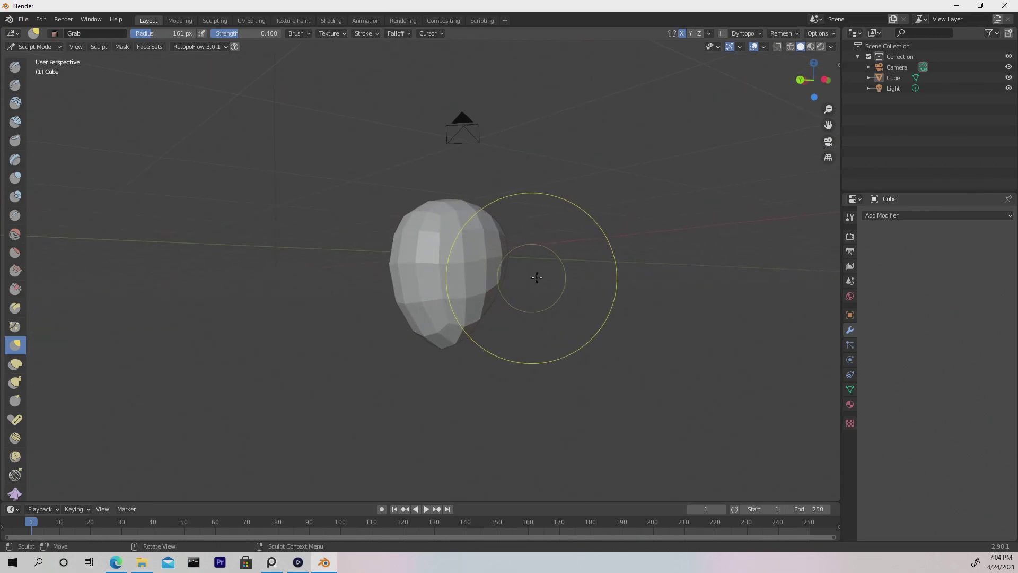
- Voxel-remesh the head and round off its facets into a smooth egg shape with a tapered lower end
{"action": "key", "text": "r"}
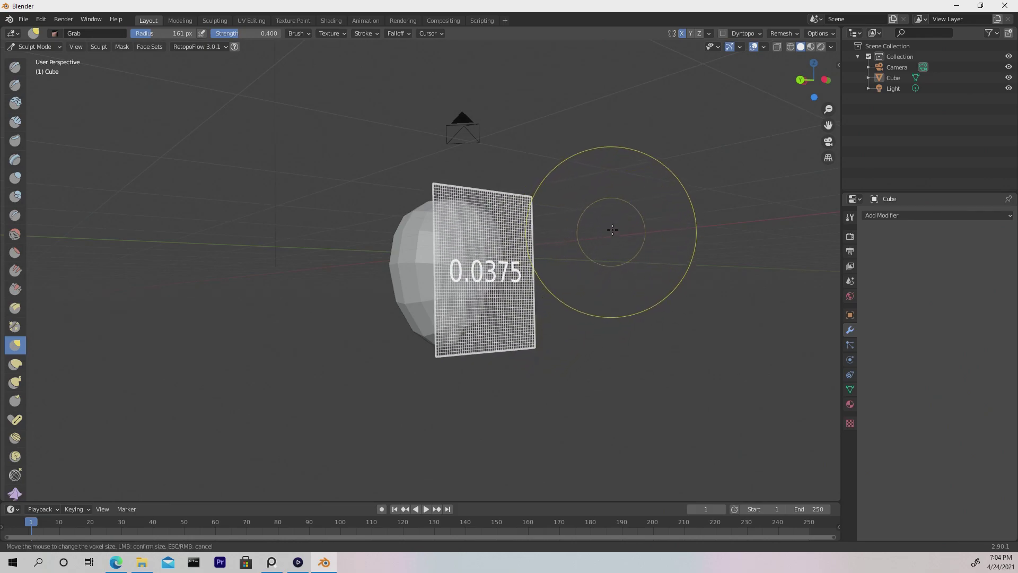
{"action": "key", "text": "Escape"}
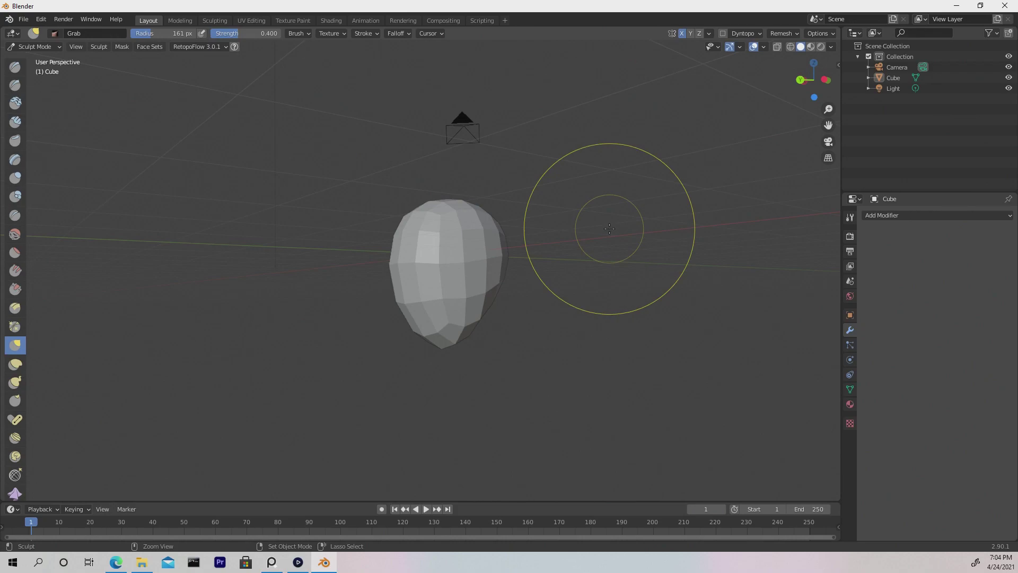
{"action": "mouse_move", "coordinate": [573, 258]}
{"action": "middle_mouse_down"}
{"action": "mouse_move", "coordinate": [562, 279]}
{"action": "mouse_move", "coordinate": [554, 264]}
{"action": "middle_mouse_up"}
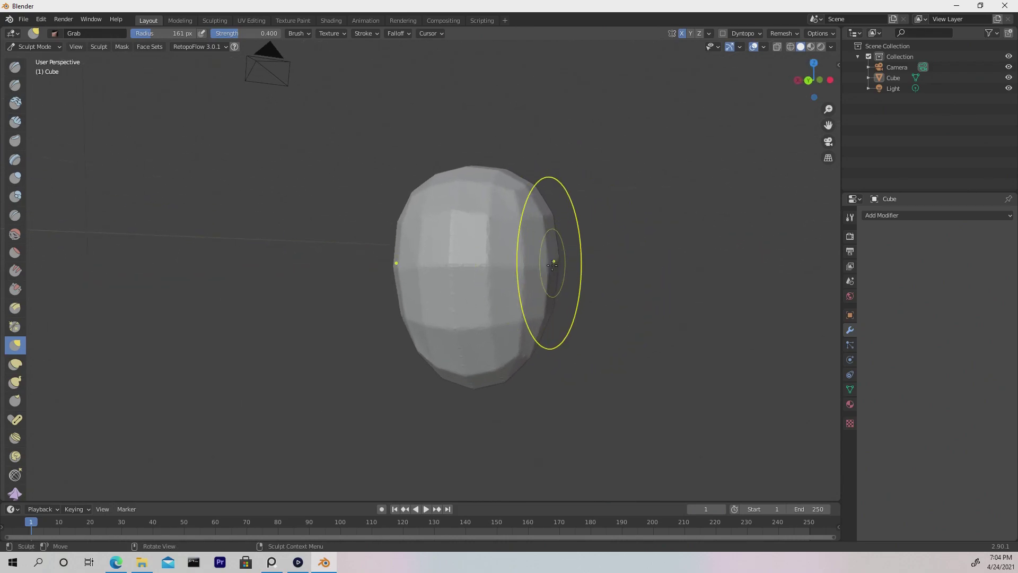
{"action": "left_click_drag", "start_coordinate": [534, 280], "coordinate": [490, 336]}
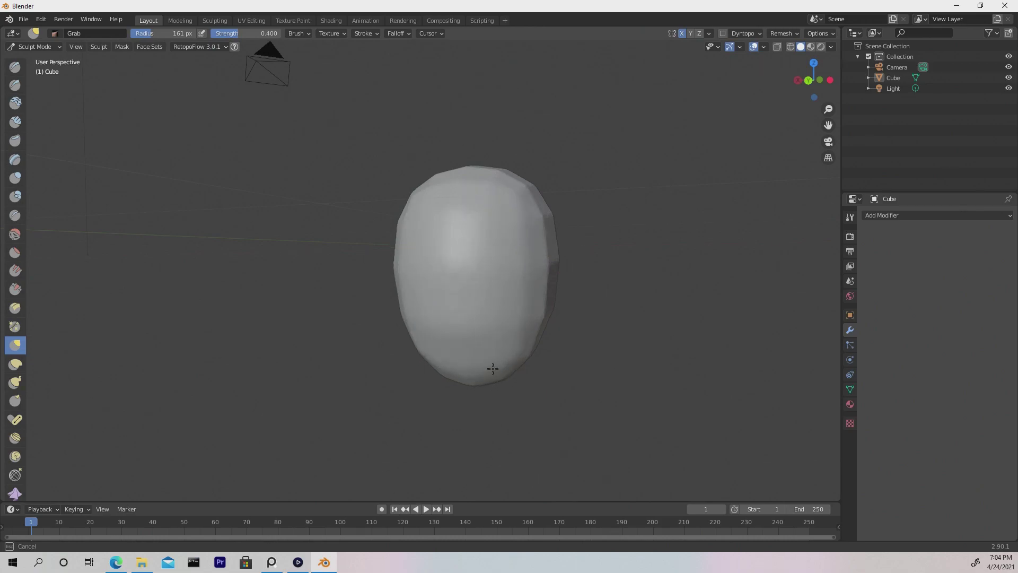
{"action": "mouse_move", "coordinate": [537, 319]}
{"action": "middle_mouse_down"}
{"action": "mouse_move", "coordinate": [466, 319]}
{"action": "mouse_move", "coordinate": [485, 207]}
{"action": "middle_mouse_up"}
{"action": "middle_click_drag", "start_coordinate": [520, 244], "coordinate": [445, 256]}
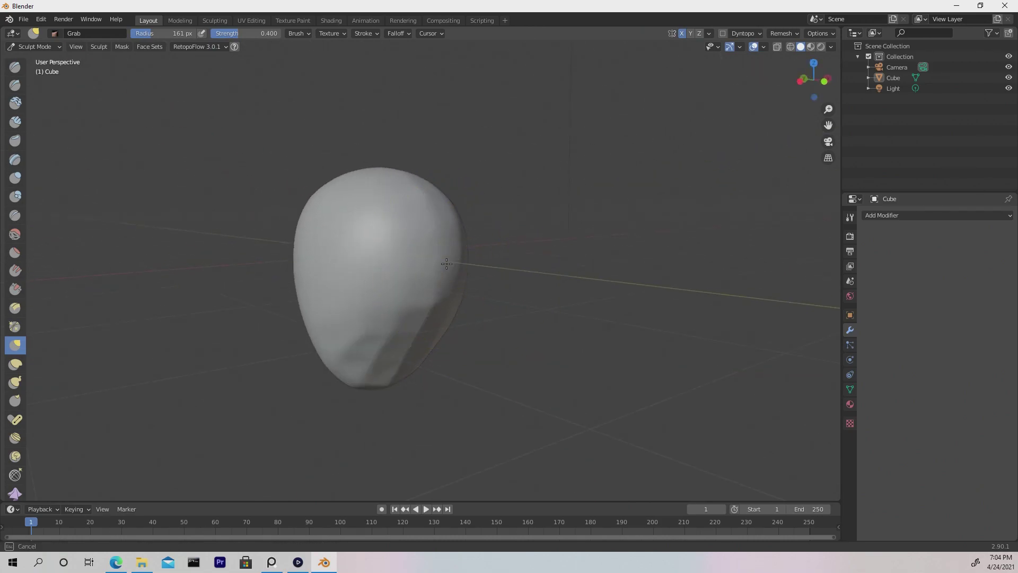
{"action": "mouse_move", "coordinate": [371, 324]}
{"action": "middle_mouse_down"}
{"action": "mouse_move", "coordinate": [546, 249]}
{"action": "mouse_move", "coordinate": [523, 292]}
{"action": "mouse_move", "coordinate": [525, 328]}
{"action": "mouse_move", "coordinate": [544, 301]}
{"action": "middle_mouse_up"}
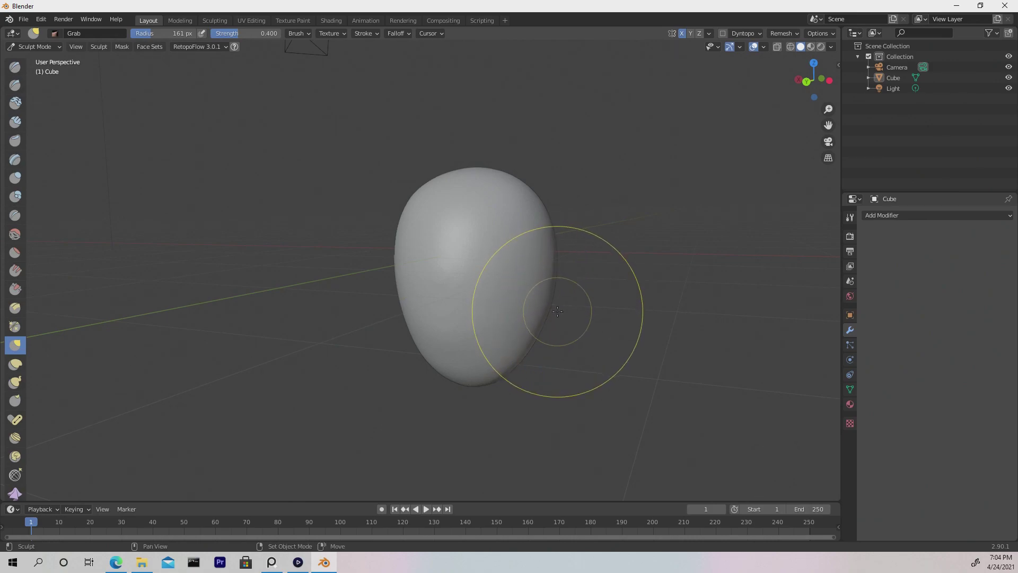
- Flatten both sides of the head with symmetric Scrape/Peaks strokes at 161 px radius and full strength
{"action": "key", "text": "shift+t"}
{"action": "middle_click_drag", "start_coordinate": [576, 306], "coordinate": [453, 275]}
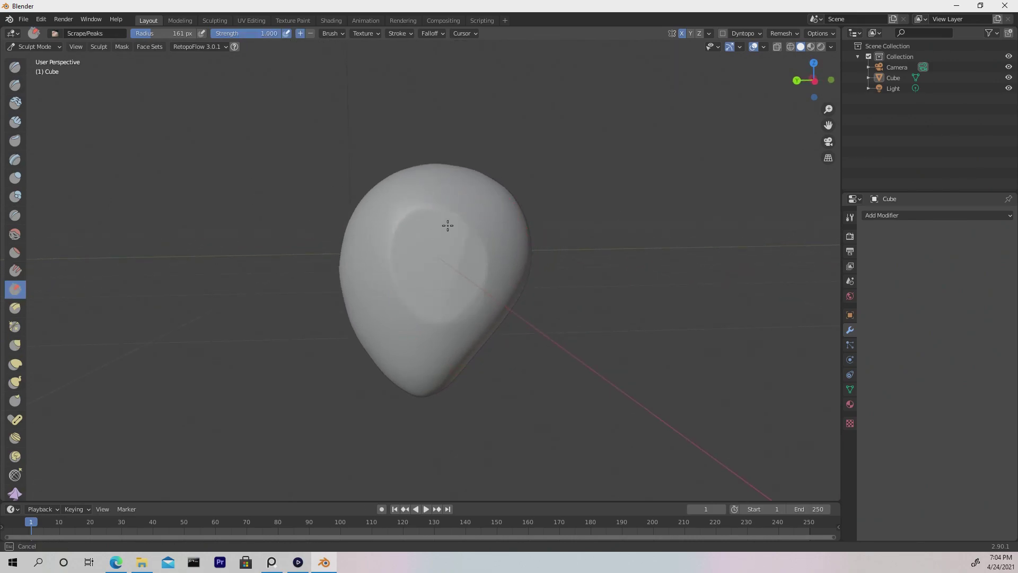
{"action": "middle_click_drag", "start_coordinate": [475, 250], "coordinate": [482, 313]}
{"action": "mouse_move", "coordinate": [479, 352]}
{"action": "left_mouse_down"}
{"action": "mouse_move", "coordinate": [462, 240]}
{"action": "mouse_move", "coordinate": [461, 256]}
{"action": "left_mouse_up"}
{"action": "left_click_drag", "start_coordinate": [472, 289], "coordinate": [467, 255]}
{"action": "left_click_drag", "start_coordinate": [479, 331], "coordinate": [477, 265]}
{"action": "mouse_move", "coordinate": [575, 282]}
{"action": "middle_mouse_down"}
{"action": "mouse_move", "coordinate": [500, 280]}
{"action": "mouse_move", "coordinate": [530, 301]}
{"action": "middle_mouse_up"}
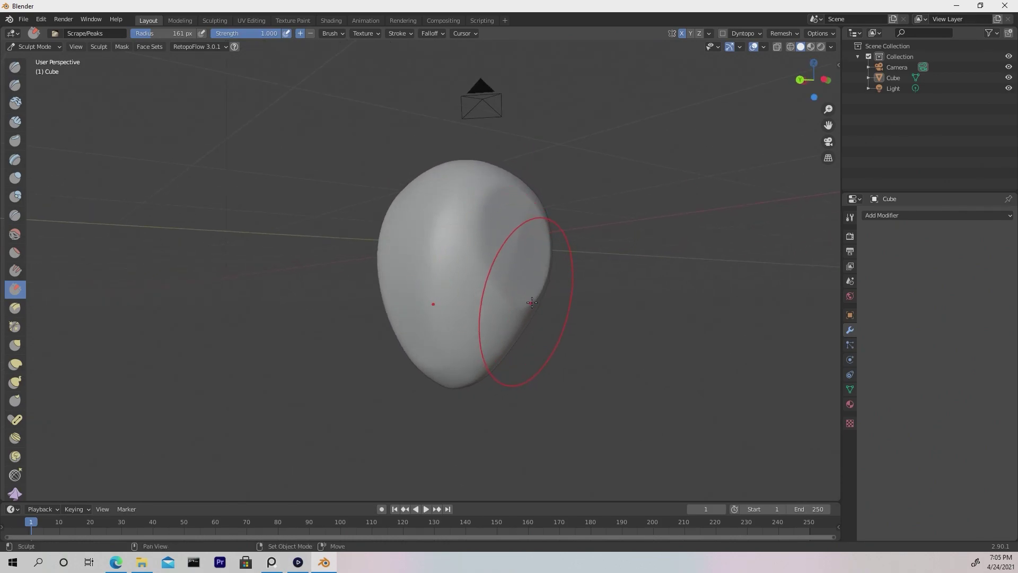
- Work the lower sides of the head with the Draw Sharp brush at 69 px radius
{"action": "key", "text": "shift+1"}
{"action": "key", "text": "f"}
{"action": "left_click", "coordinate": [498, 331]}
{"action": "middle_click_drag", "start_coordinate": [488, 337], "coordinate": [429, 371]}
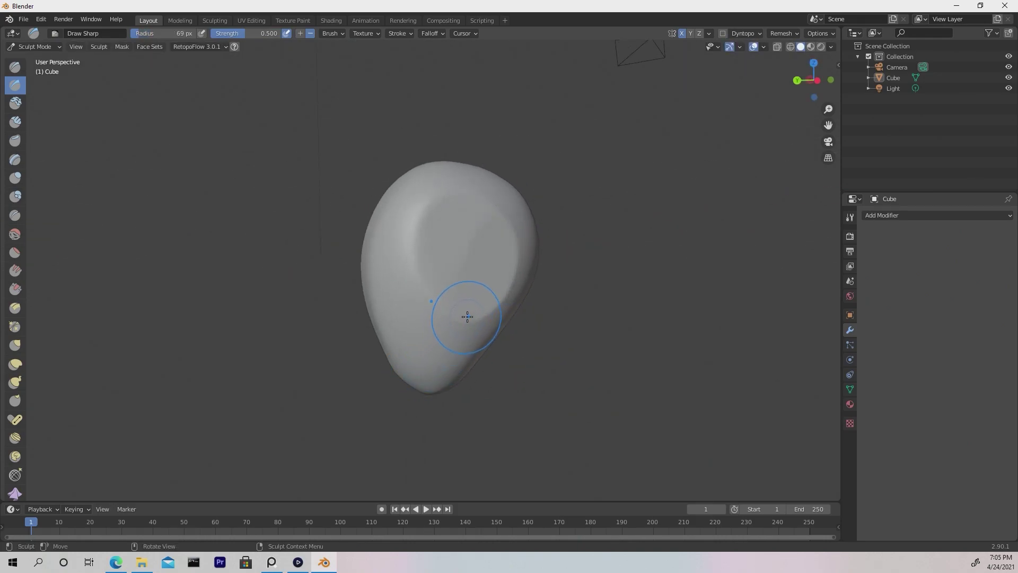
{"action": "mouse_move", "coordinate": [524, 333]}
{"action": "middle_mouse_down"}
{"action": "mouse_move", "coordinate": [509, 329]}
{"action": "mouse_move", "coordinate": [528, 325]}
{"action": "mouse_move", "coordinate": [430, 315]}
{"action": "mouse_move", "coordinate": [482, 268]}
{"action": "mouse_move", "coordinate": [527, 272]}
{"action": "mouse_move", "coordinate": [493, 313]}
{"action": "middle_mouse_up"}
{"action": "middle_click_drag", "start_coordinate": [528, 267], "coordinate": [548, 293]}
{"action": "middle_click_drag", "start_coordinate": [498, 316], "coordinate": [481, 296]}
- Build up a nose at the centre of the face with the Clay Strips brush at 40 px radius
{"action": "key", "text": "c"}
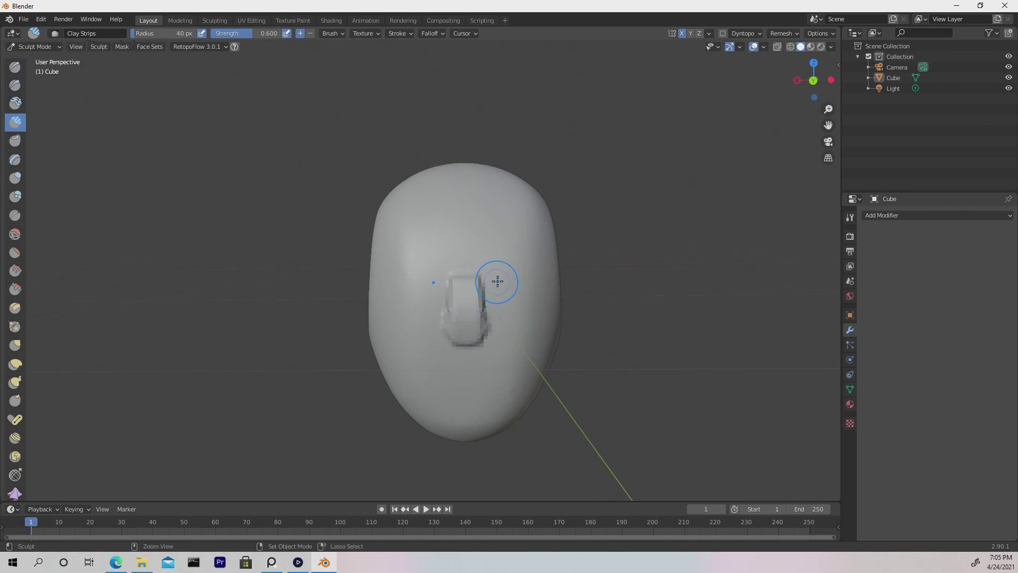
{"action": "mouse_move", "coordinate": [520, 277]}
{"action": "middle_mouse_down"}
{"action": "mouse_move", "coordinate": [511, 273]}
{"action": "mouse_move", "coordinate": [523, 280]}
{"action": "mouse_move", "coordinate": [521, 270]}
{"action": "mouse_move", "coordinate": [510, 325]}
{"action": "middle_mouse_up"}
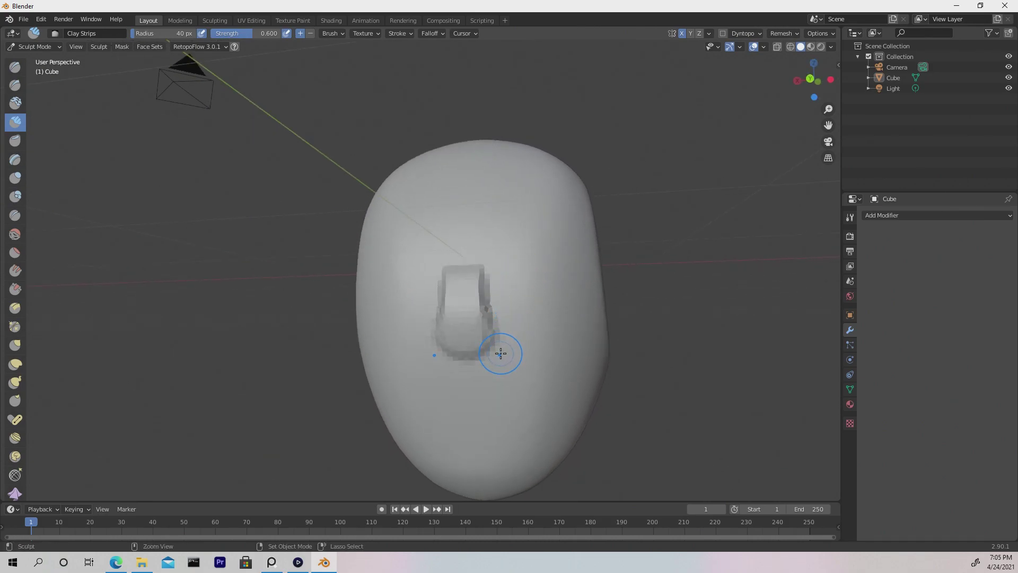
{"action": "left_click_drag", "start_coordinate": [475, 348], "coordinate": [468, 340]}
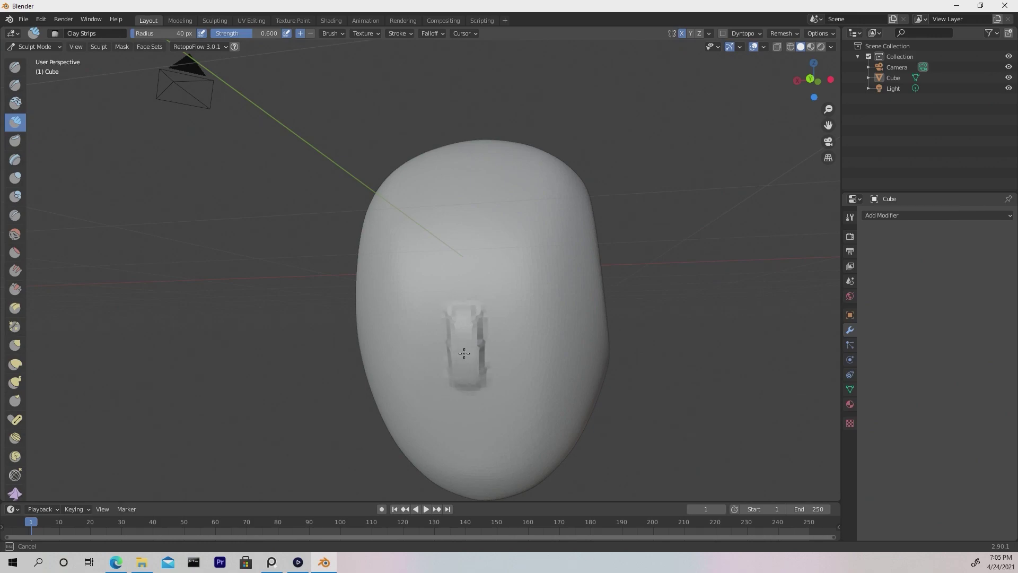
{"action": "mouse_move", "coordinate": [454, 374]}
{"action": "left_mouse_down"}
{"action": "mouse_move", "coordinate": [470, 371]}
{"action": "mouse_move", "coordinate": [456, 341]}
{"action": "mouse_move", "coordinate": [511, 288]}
{"action": "mouse_move", "coordinate": [517, 347]}
{"action": "left_mouse_up"}
- Carve two symmetric eye sockets beside the nose with the Draw Sharp brush at 40 px radius
{"action": "key", "text": "shift+x"}
{"action": "mouse_move", "coordinate": [503, 312]}
{"action": "left_mouse_down"}
{"action": "mouse_move", "coordinate": [525, 308]}
{"action": "mouse_move", "coordinate": [518, 300]}
{"action": "left_mouse_up"}
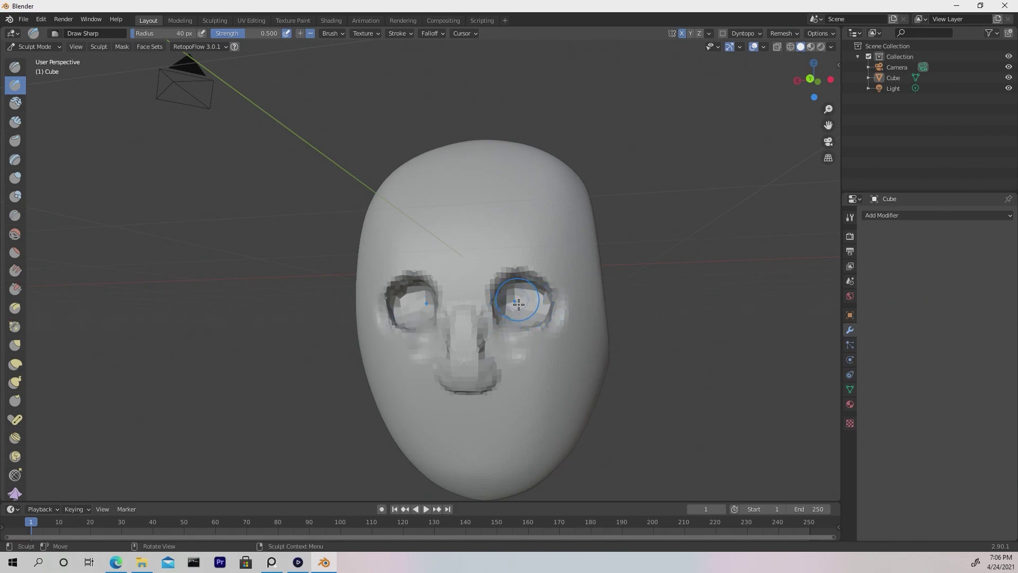
- Reshape the nose and the surrounding face with the Grab brush at 119 px radius
{"action": "mouse_move", "coordinate": [612, 306]}
{"action": "left_mouse_down", "text": "alt"}
{"action": "mouse_move", "coordinate": [562, 295]}
{"action": "mouse_move", "coordinate": [576, 319]}
{"action": "left_mouse_up", "text": "alt"}
{"action": "key", "text": "g"}
{"action": "key", "text": "f"}
{"action": "left_click", "coordinate": [638, 302]}
{"action": "left_click_drag", "start_coordinate": [473, 333], "coordinate": [641, 322]}
{"action": "mouse_move", "coordinate": [545, 341]}
{"action": "left_mouse_down", "text": "alt"}
{"action": "mouse_move", "coordinate": [557, 318]}
{"action": "mouse_move", "coordinate": [591, 341]}
{"action": "mouse_move", "coordinate": [436, 346]}
{"action": "mouse_move", "coordinate": [509, 307]}
{"action": "mouse_move", "coordinate": [493, 300]}
{"action": "mouse_move", "coordinate": [512, 302]}
{"action": "mouse_move", "coordinate": [450, 329]}
{"action": "mouse_move", "coordinate": [518, 371]}
{"action": "left_mouse_up", "text": "alt"}
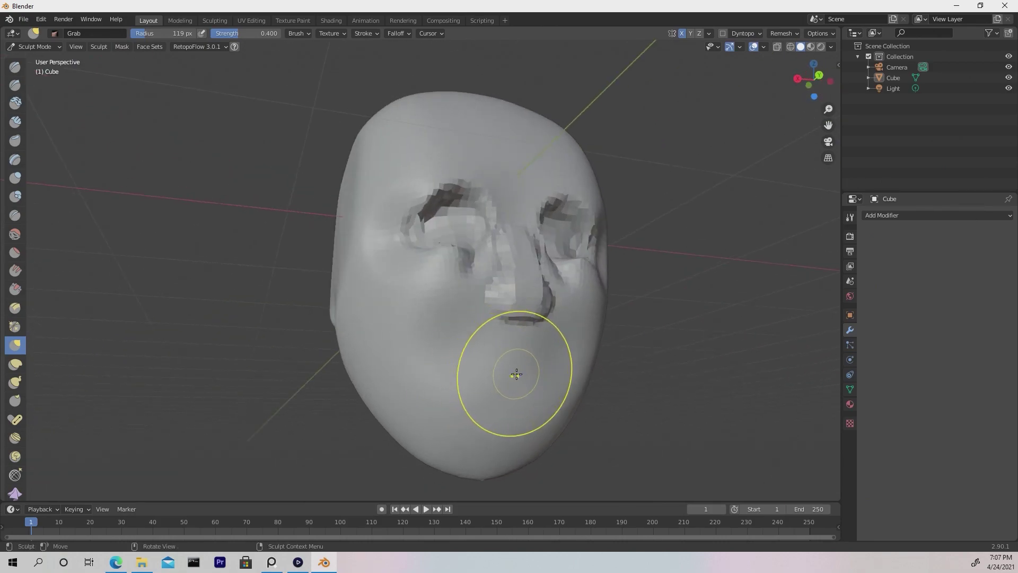
- Build up the lips and mouth area below the nose with the Clay Strips brush
{"action": "key", "text": "c"}
{"action": "key", "text": "shift+c"}
{"action": "key", "text": "f"}
{"action": "left_click", "coordinate": [479, 342]}
{"action": "left_click_drag", "start_coordinate": [491, 287], "coordinate": [480, 297], "text": "alt"}
{"action": "mouse_move", "coordinate": [576, 332]}
{"action": "left_mouse_down", "text": "alt"}
{"action": "mouse_move", "coordinate": [514, 329]}
{"action": "mouse_move", "coordinate": [563, 360]}
{"action": "mouse_move", "coordinate": [565, 339]}
{"action": "mouse_move", "coordinate": [487, 367]}
{"action": "left_mouse_up", "text": "alt"}
{"action": "key", "text": "c"}
{"action": "key", "text": "f"}
{"action": "left_click", "coordinate": [573, 371]}
{"action": "key", "text": "f"}
{"action": "left_click", "coordinate": [521, 341]}
- Adjust the profile of the jaw and lower face with the Grab brush
{"action": "key", "text": "g"}
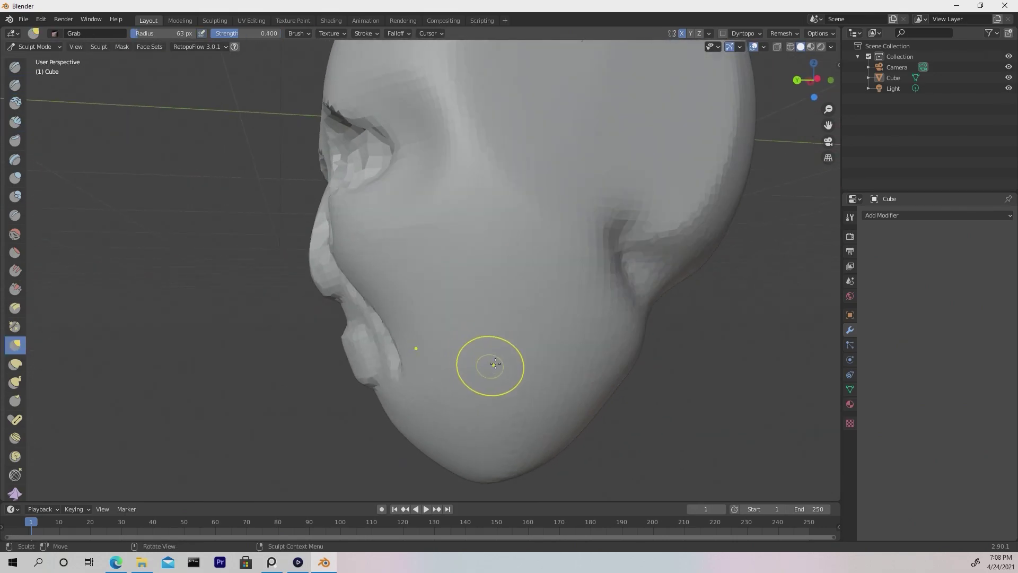
{"action": "key", "text": "f"}
{"action": "left_click", "coordinate": [579, 343]}
{"action": "mouse_move", "coordinate": [457, 412]}
{"action": "left_mouse_down", "text": "alt"}
{"action": "mouse_move", "coordinate": [576, 362]}
{"action": "mouse_move", "coordinate": [495, 373]}
{"action": "left_mouse_up", "text": "alt"}
- Add volume to the cheeks, chin and brow ridges with Clay Strips, reducing the brush radius to 32 px
{"action": "key", "text": "c"}
{"action": "key", "text": "f"}
{"action": "left_click", "coordinate": [492, 378]}
{"action": "mouse_move", "coordinate": [534, 371]}
{"action": "left_mouse_down", "text": "alt"}
{"action": "mouse_move", "coordinate": [505, 370]}
{"action": "mouse_move", "coordinate": [579, 307]}
{"action": "mouse_move", "coordinate": [575, 243]}
{"action": "mouse_move", "coordinate": [584, 277]}
{"action": "mouse_move", "coordinate": [607, 257]}
{"action": "mouse_move", "coordinate": [583, 290]}
{"action": "mouse_move", "coordinate": [603, 290]}
{"action": "left_mouse_up", "text": "alt"}
{"action": "left_click_drag", "start_coordinate": [530, 270], "coordinate": [573, 275]}
{"action": "key", "text": "ctrl+z"}
{"action": "key", "text": "f"}
{"action": "left_click", "coordinate": [540, 274]}
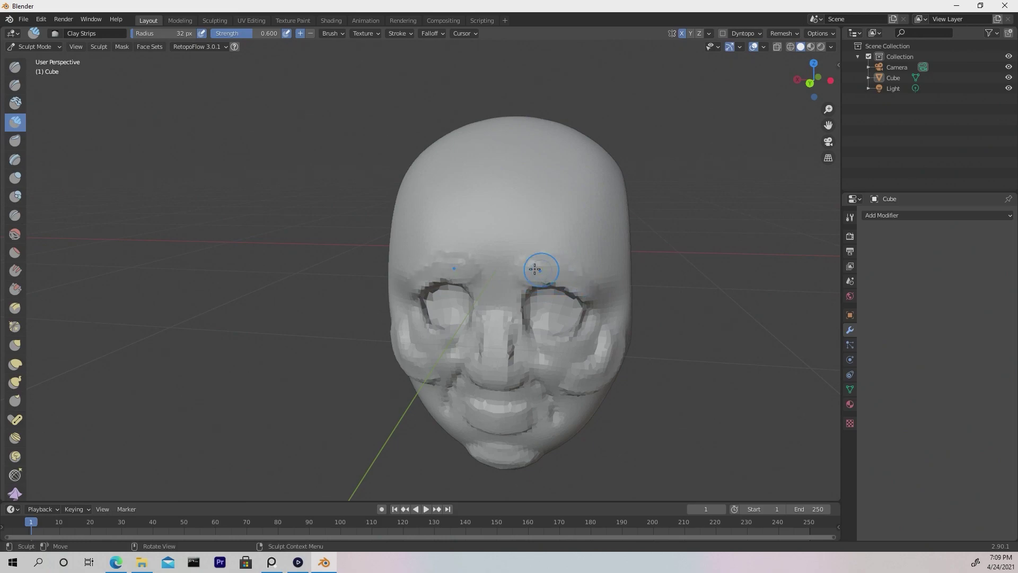
- Level the planes of the head with the Scrape/Peaks brush
{"action": "mouse_move", "coordinate": [603, 310]}
{"action": "left_mouse_down", "text": "alt"}
{"action": "mouse_move", "coordinate": [594, 313]}
{"action": "mouse_move", "coordinate": [612, 300]}
{"action": "mouse_move", "coordinate": [526, 293]}
{"action": "mouse_move", "coordinate": [656, 268]}
{"action": "left_mouse_up", "text": "alt"}
{"action": "key", "text": "shift+t"}
{"action": "mouse_move", "coordinate": [490, 366]}
{"action": "left_mouse_down", "text": "alt"}
{"action": "mouse_move", "coordinate": [529, 346]}
{"action": "mouse_move", "coordinate": [368, 341]}
{"action": "mouse_move", "coordinate": [517, 292]}
{"action": "mouse_move", "coordinate": [534, 314]}
{"action": "mouse_move", "coordinate": [530, 339]}
{"action": "left_mouse_up", "text": "alt"}
{"action": "left_click_drag", "start_coordinate": [530, 366], "coordinate": [529, 318], "text": "ctrl+alt"}
- Adjust the face proportions with the Grab brush at 111 px and set the voxel size for remeshing the head
{"action": "key", "text": "g"}
{"action": "mouse_move", "coordinate": [472, 340]}
{"action": "left_mouse_down", "text": "alt"}
{"action": "mouse_move", "coordinate": [535, 334]}
{"action": "mouse_move", "coordinate": [500, 349]}
{"action": "mouse_move", "coordinate": [546, 318]}
{"action": "mouse_move", "coordinate": [567, 270]}
{"action": "left_mouse_up", "text": "alt"}
{"action": "key", "text": "r"}
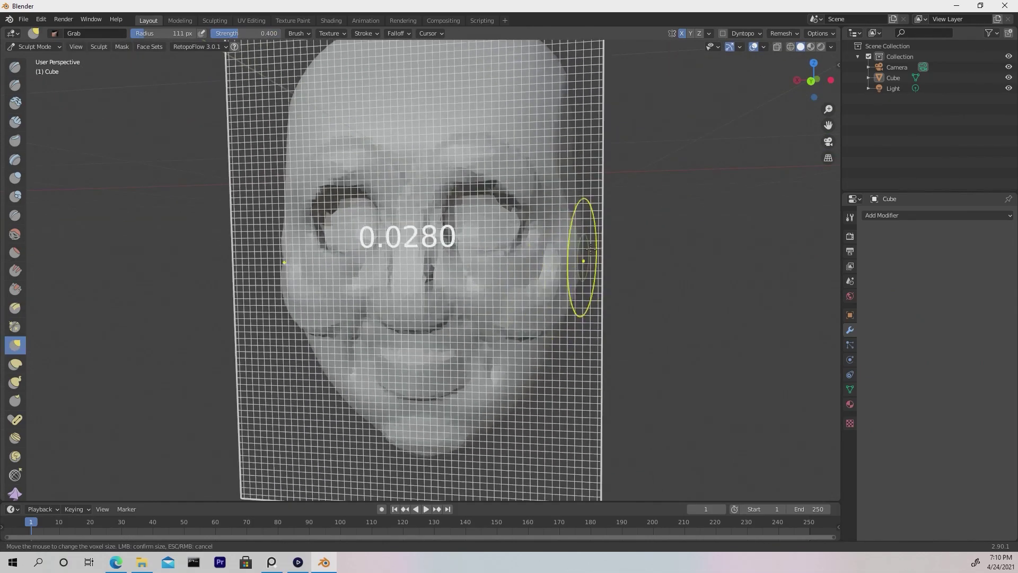
{"action": "left_click", "coordinate": [806, 139]}
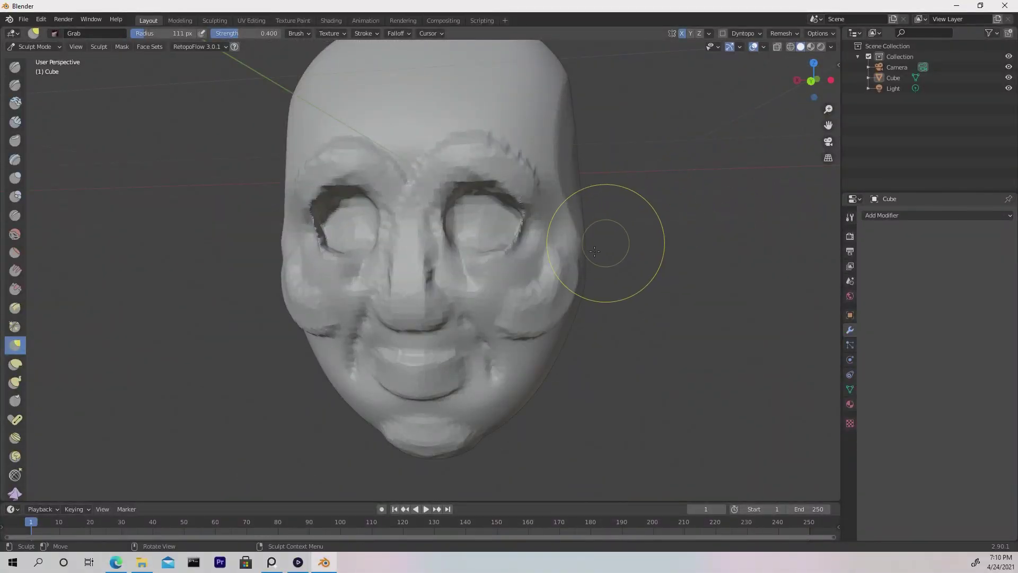
- Reshape the cheeks and eye area with the Grab brush at 73 px radius
{"action": "mouse_move", "coordinate": [546, 329]}
{"action": "left_mouse_down", "text": "alt"}
{"action": "mouse_move", "coordinate": [581, 314]}
{"action": "mouse_move", "coordinate": [565, 318]}
{"action": "left_mouse_up", "text": "alt"}
{"action": "key", "text": "f"}
{"action": "left_click", "coordinate": [546, 317]}
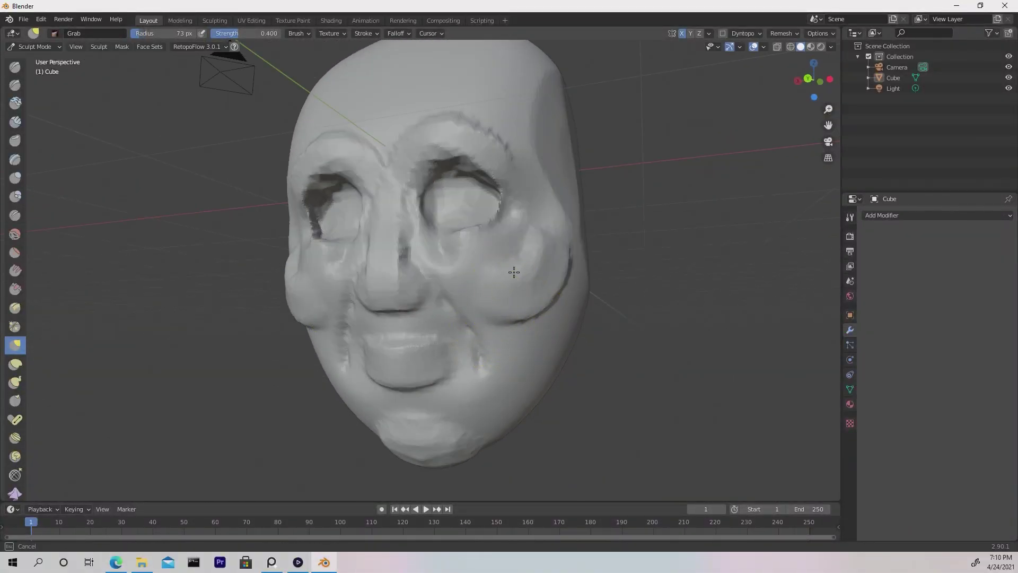
{"action": "mouse_move", "coordinate": [455, 228]}
{"action": "left_mouse_down", "text": "alt"}
{"action": "mouse_move", "coordinate": [518, 155]}
{"action": "mouse_move", "coordinate": [504, 245]}
{"action": "mouse_move", "coordinate": [517, 343]}
{"action": "left_mouse_up", "text": "alt"}
- Fill out the nose tip and nostril wings with Clay Strips at 58 px and refine them with the Draw brush
{"action": "key", "text": "c"}
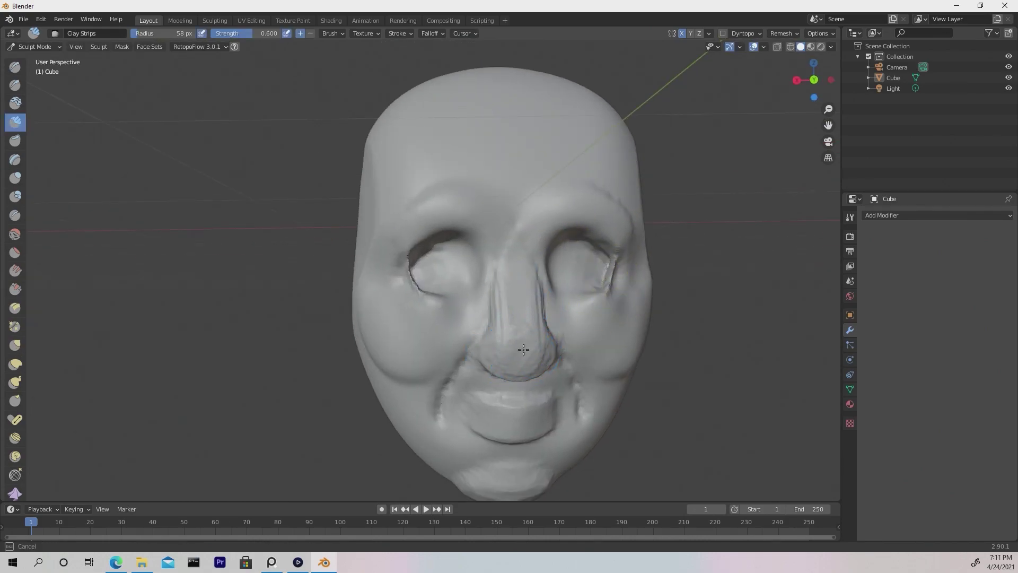
{"action": "key", "text": "x"}
{"action": "mouse_move", "coordinate": [568, 352]}
{"action": "left_mouse_down", "text": "alt"}
{"action": "mouse_move", "coordinate": [516, 317]}
{"action": "mouse_move", "coordinate": [496, 275]}
{"action": "mouse_move", "coordinate": [564, 298]}
{"action": "left_mouse_up", "text": "alt"}
- Reshape the brows and upper eye sockets with the Grab brush, starting at 101 px radius
{"action": "key", "text": "g"}
{"action": "middle_click_drag", "start_coordinate": [548, 260], "coordinate": [451, 254]}
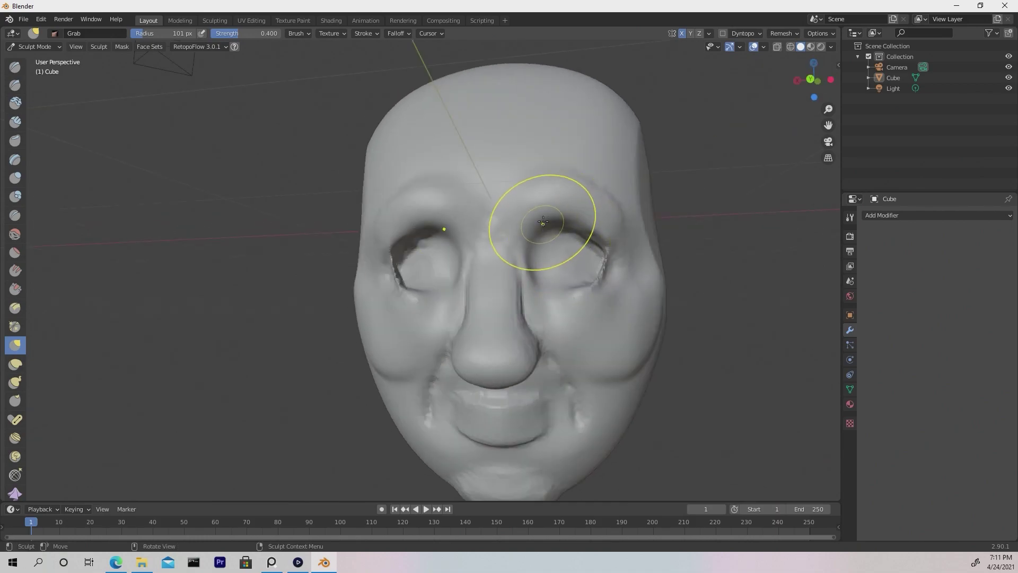
{"action": "key", "text": "f"}
{"action": "left_click", "coordinate": [618, 259]}
{"action": "mouse_move", "coordinate": [626, 261]}
{"action": "middle_mouse_down"}
{"action": "mouse_move", "coordinate": [516, 275]}
{"action": "mouse_move", "coordinate": [625, 270]}
{"action": "middle_mouse_up"}
- Even out the forehead and brow with the Scrape/Peaks brush at 78 px radius
{"action": "left_click", "coordinate": [15, 289]}
{"action": "middle_click_drag", "start_coordinate": [562, 222], "coordinate": [542, 246]}
{"action": "key", "text": "f"}
{"action": "left_click", "coordinate": [497, 241]}
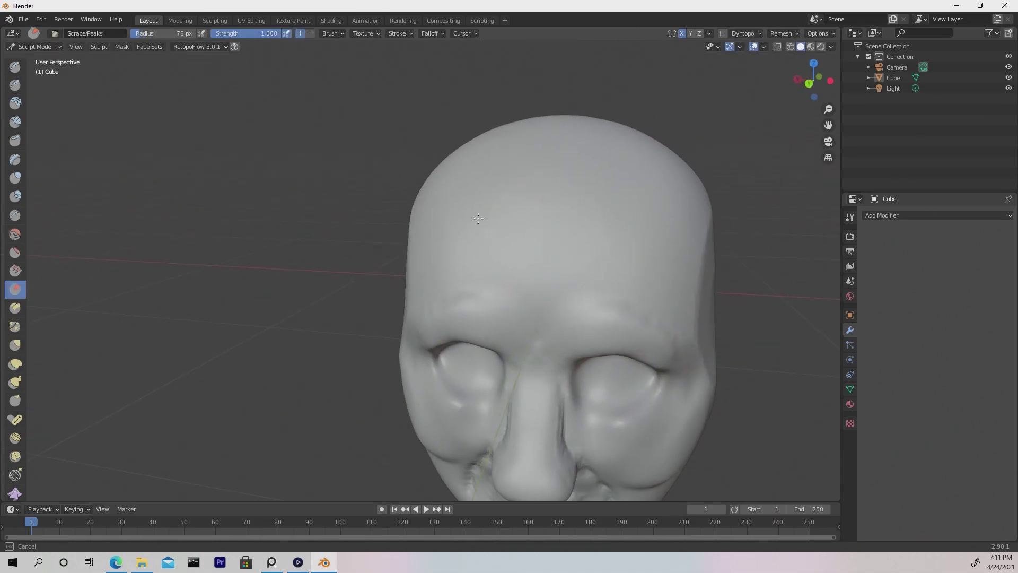
{"action": "scroll", "coordinate": [568, 210], "scroll_direction": "down", "scroll_amount": 4}
{"action": "scroll", "coordinate": [590, 264], "scroll_direction": "up", "scroll_amount": 4}
{"action": "middle_click_drag", "start_coordinate": [568, 297], "coordinate": [615, 218]}
{"action": "middle_click_drag", "start_coordinate": [482, 352], "coordinate": [454, 310], "text": "shift"}
{"action": "left_click_drag", "start_coordinate": [411, 369], "coordinate": [455, 276]}
- Carve the nostrils and mouth line with Draw Sharp at 38 px and round out the lips with the Draw brush
{"action": "left_click", "coordinate": [15, 85]}
{"action": "key", "text": "f"}
{"action": "left_click", "coordinate": [497, 373]}
{"action": "mouse_move", "coordinate": [542, 367]}
{"action": "middle_mouse_down"}
{"action": "mouse_move", "coordinate": [530, 377]}
{"action": "mouse_move", "coordinate": [448, 371]}
{"action": "middle_mouse_up"}
{"action": "left_click_drag", "start_coordinate": [428, 365], "coordinate": [477, 364]}
{"action": "mouse_move", "coordinate": [501, 345]}
{"action": "middle_mouse_down"}
{"action": "mouse_move", "coordinate": [508, 385]}
{"action": "mouse_move", "coordinate": [484, 383]}
{"action": "middle_mouse_up"}
{"action": "left_click_drag", "start_coordinate": [533, 382], "coordinate": [552, 396]}
{"action": "middle_click_drag", "start_coordinate": [551, 395], "coordinate": [516, 391]}
{"action": "left_click_drag", "start_coordinate": [516, 391], "coordinate": [529, 405]}
{"action": "mouse_move", "coordinate": [529, 404]}
{"action": "middle_mouse_down"}
{"action": "mouse_move", "coordinate": [561, 383]}
{"action": "mouse_move", "coordinate": [590, 383]}
{"action": "middle_mouse_up"}
{"action": "left_click", "coordinate": [14, 67]}
{"action": "mouse_move", "coordinate": [506, 344]}
{"action": "middle_mouse_down"}
{"action": "mouse_move", "coordinate": [539, 357]}
{"action": "mouse_move", "coordinate": [496, 311]}
{"action": "mouse_move", "coordinate": [562, 336]}
{"action": "mouse_move", "coordinate": [563, 319]}
{"action": "mouse_move", "coordinate": [650, 322]}
{"action": "mouse_move", "coordinate": [559, 348]}
{"action": "mouse_move", "coordinate": [610, 324]}
{"action": "middle_mouse_up"}
{"action": "scroll", "coordinate": [561, 336], "scroll_direction": "down", "scroll_amount": 5}
- Carve the folds from the nose past the mouth corners and a crease under the lower lip with Draw Sharp
{"action": "left_click", "coordinate": [15, 85]}
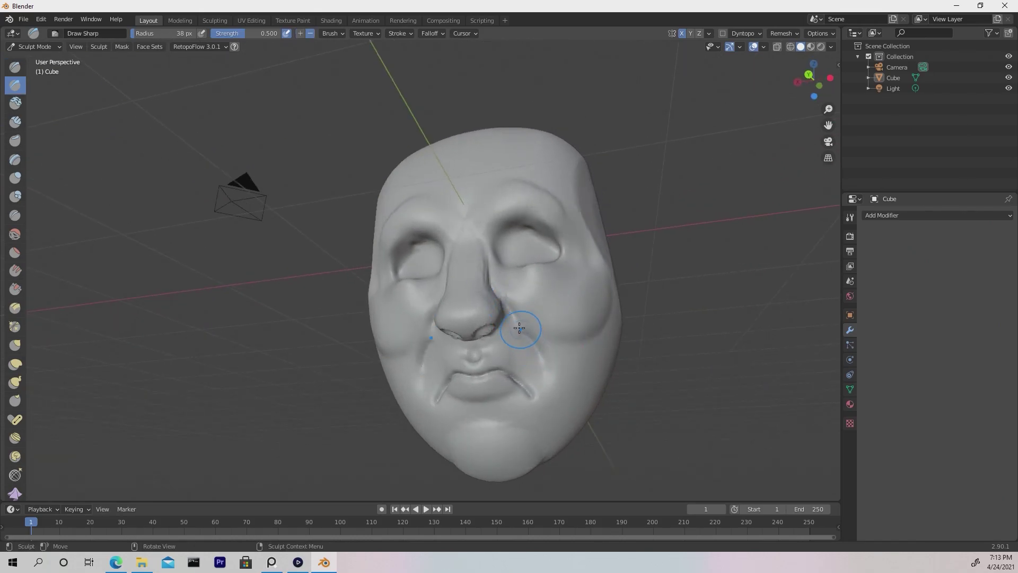
{"action": "left_click_drag", "start_coordinate": [527, 338], "coordinate": [549, 398]}
{"action": "left_click_drag", "start_coordinate": [508, 305], "coordinate": [550, 397]}
{"action": "left_click_drag", "start_coordinate": [488, 424], "coordinate": [509, 426]}
- Refine the shape of the nose and mouth with the Grab brush
{"action": "scroll", "coordinate": [546, 353], "scroll_direction": "down", "scroll_amount": 1}
{"action": "mouse_move", "coordinate": [546, 352]}
{"action": "middle_mouse_down"}
{"action": "mouse_move", "coordinate": [522, 345]}
{"action": "mouse_move", "coordinate": [608, 353]}
{"action": "middle_mouse_up"}
{"action": "key", "text": "g"}
{"action": "scroll", "coordinate": [569, 338], "scroll_direction": "up", "scroll_amount": 1}
{"action": "middle_click_drag", "start_coordinate": [545, 309], "coordinate": [504, 301]}
{"action": "scroll", "coordinate": [543, 359], "scroll_direction": "up", "scroll_amount": 1}
{"action": "mouse_move", "coordinate": [544, 359]}
{"action": "middle_mouse_down"}
{"action": "mouse_move", "coordinate": [513, 329]}
{"action": "mouse_move", "coordinate": [530, 349]}
{"action": "middle_mouse_up"}
{"action": "scroll", "coordinate": [514, 331], "scroll_direction": "up", "scroll_amount": 1}
- Add final volume around the nose and cheek folds with the Draw brush
{"action": "key", "text": "x"}
{"action": "scroll", "coordinate": [533, 344], "scroll_direction": "up", "scroll_amount": 1}
{"action": "left_click_drag", "start_coordinate": [510, 356], "coordinate": [522, 335]}
{"action": "scroll", "coordinate": [593, 363], "scroll_direction": "down", "scroll_amount": 5}
{"action": "middle_click_drag", "start_coordinate": [522, 332], "coordinate": [610, 371]}
{"action": "scroll", "coordinate": [610, 372], "scroll_direction": "up", "scroll_amount": 2}
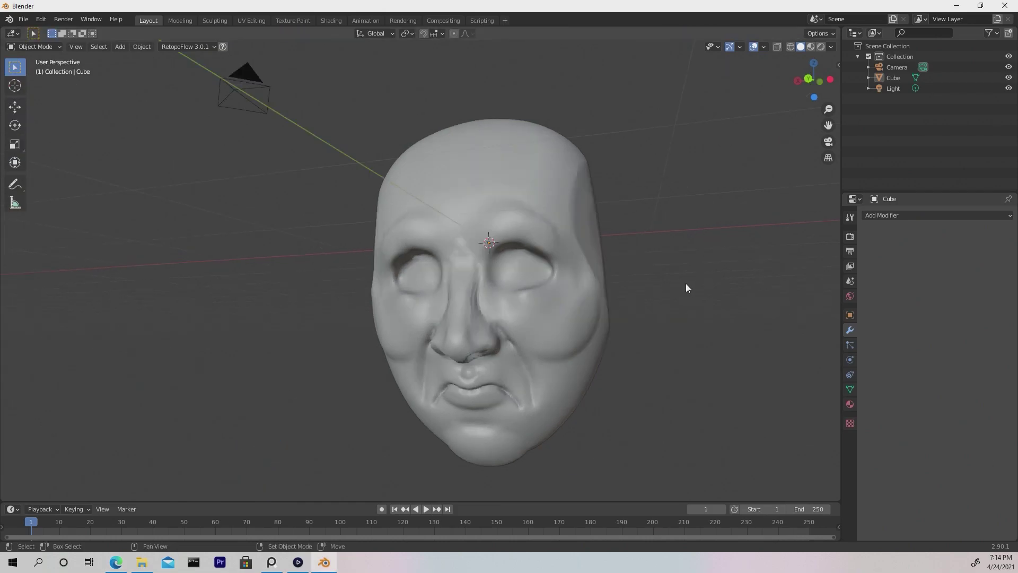
- Add a UV sphere in Object Mode and scale it down to roughly a quarter of its size as an eyeball
{"action": "key", "text": "shift+a"}
{"action": "mouse_move", "coordinate": [672, 289]}
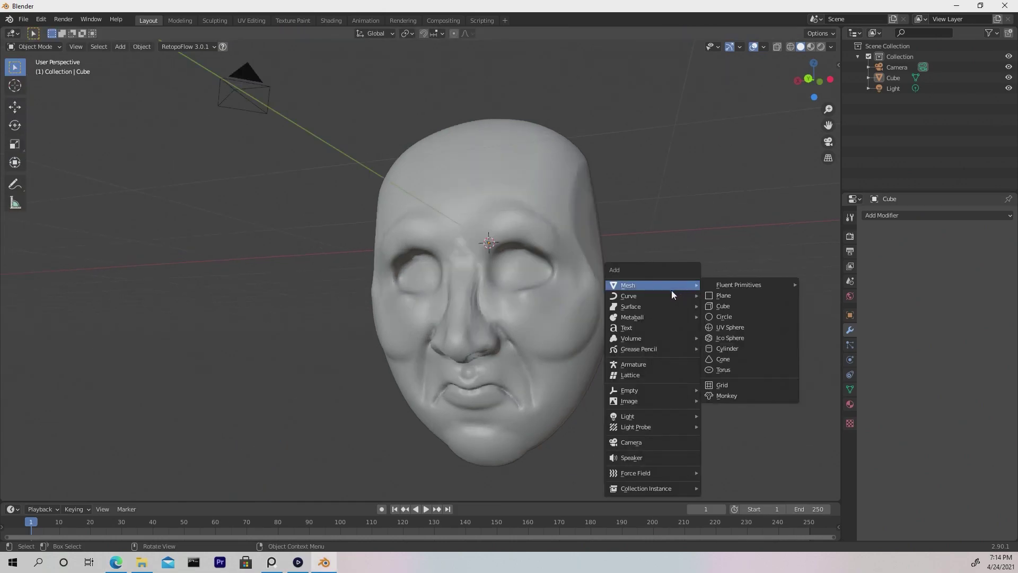
{"action": "left_click", "coordinate": [739, 328]}
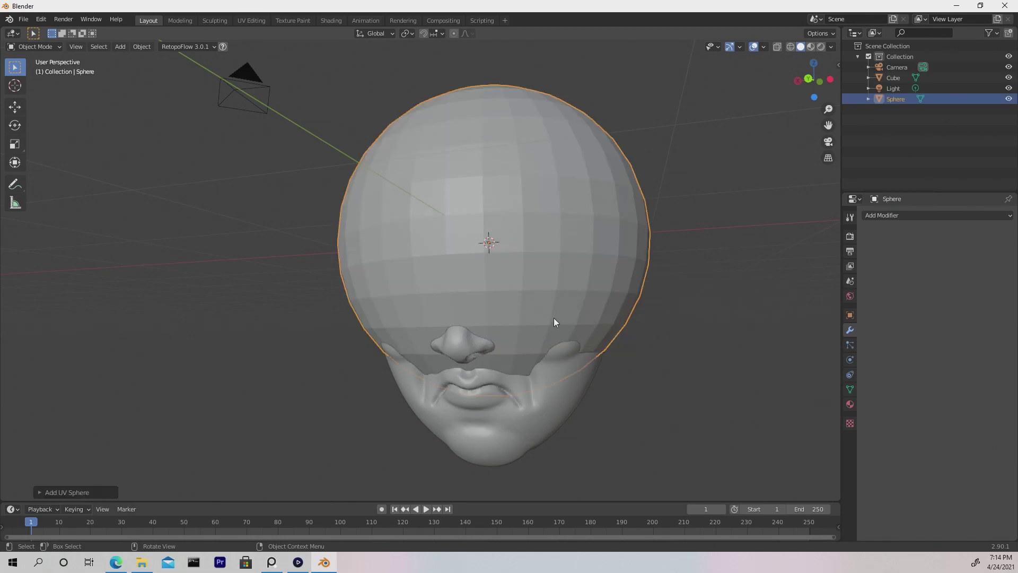
{"action": "key", "text": "s"}
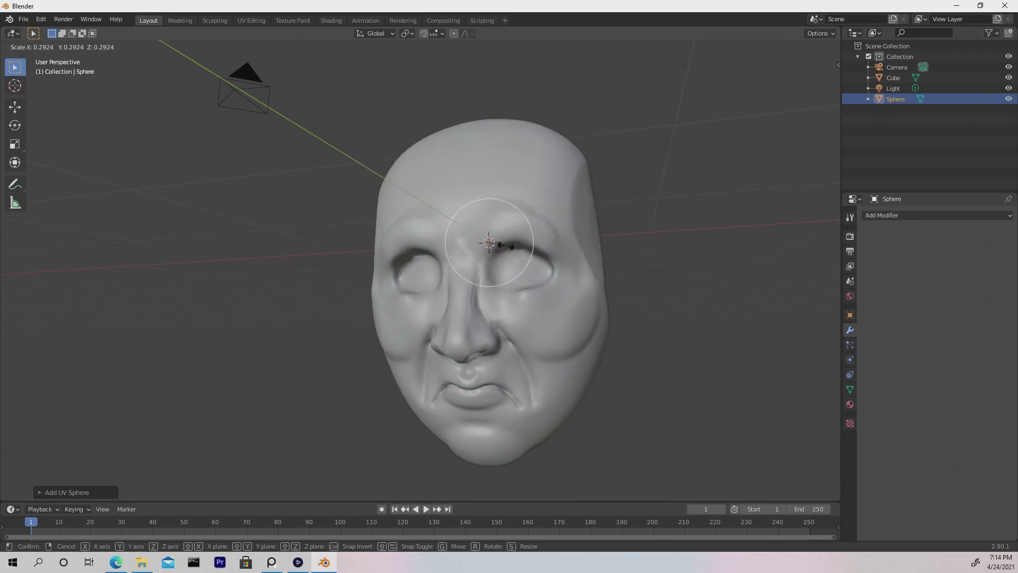
{"action": "left_click", "coordinate": [502, 245]}
- Move the eyeball sphere over to the eye socket on one side of the face
{"action": "middle_click_drag", "start_coordinate": [625, 216], "coordinate": [656, 217]}
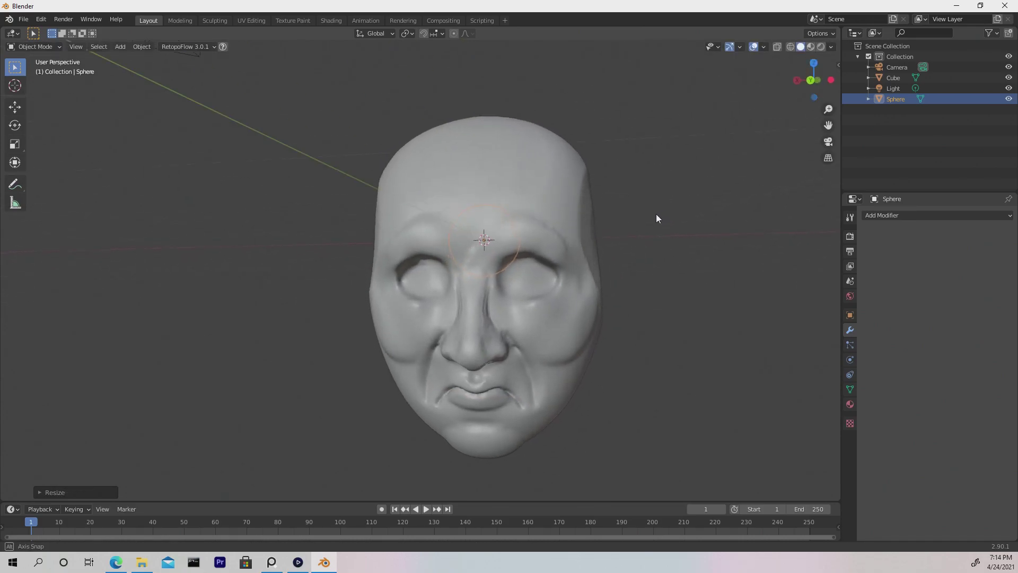
{"action": "left_click", "coordinate": [16, 106]}
{"action": "left_click_drag", "start_coordinate": [465, 221], "coordinate": [508, 261]}
{"action": "key", "text": "KP_1"}
{"action": "middle_click_drag", "start_coordinate": [640, 249], "coordinate": [422, 285]}
- Fit the eyeball's position and size to the eye socket from a side view
{"action": "key", "text": "g"}
{"action": "key", "text": "s"}
{"action": "left_click_drag", "start_coordinate": [353, 280], "coordinate": [353, 281]}
{"action": "left_click", "coordinate": [368, 275]}
{"action": "middle_click_drag", "start_coordinate": [378, 277], "coordinate": [460, 282]}
- Shift the eyeball slightly forward along the Y axis to fill the socket opening
{"action": "scroll", "coordinate": [568, 254], "scroll_direction": "up", "scroll_amount": 4}
{"action": "key", "text": "g"}
{"action": "key", "text": "Escape"}
{"action": "scroll", "coordinate": [565, 282], "scroll_direction": "up", "scroll_amount": 2}
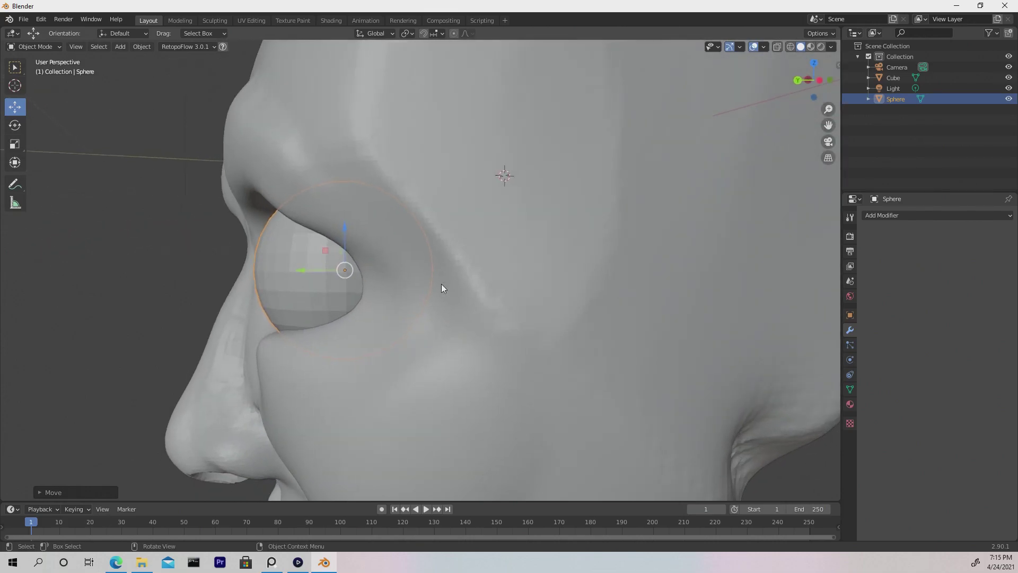
{"action": "left_click_drag", "start_coordinate": [303, 270], "coordinate": [279, 270]}
{"action": "middle_click_drag", "start_coordinate": [278, 270], "coordinate": [555, 290]}
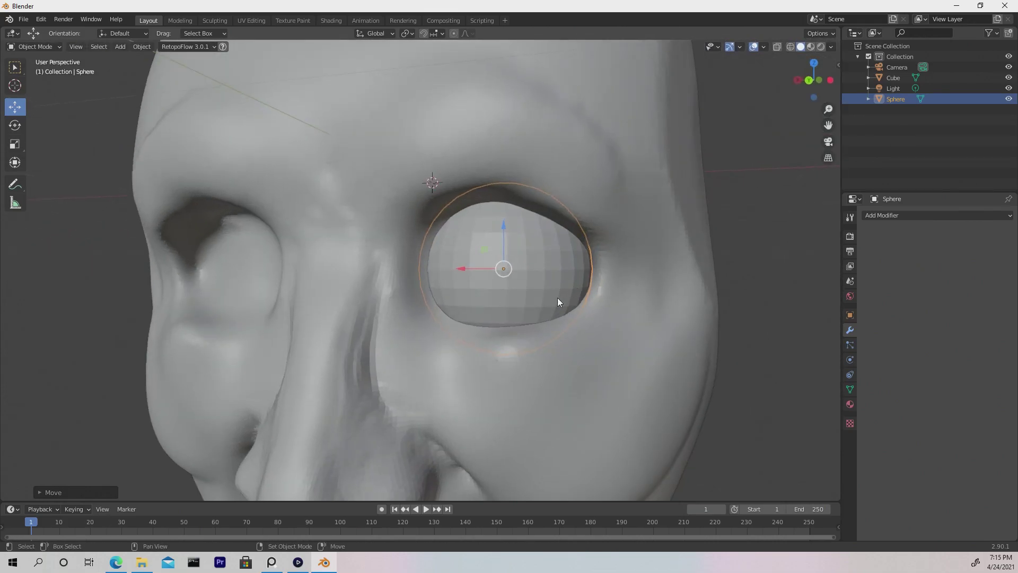
- Duplicate the eyeball sphere in place and hide the copy
{"action": "key", "text": "shift+d"}
{"action": "key", "text": "Escape"}
{"action": "key", "text": "h"}
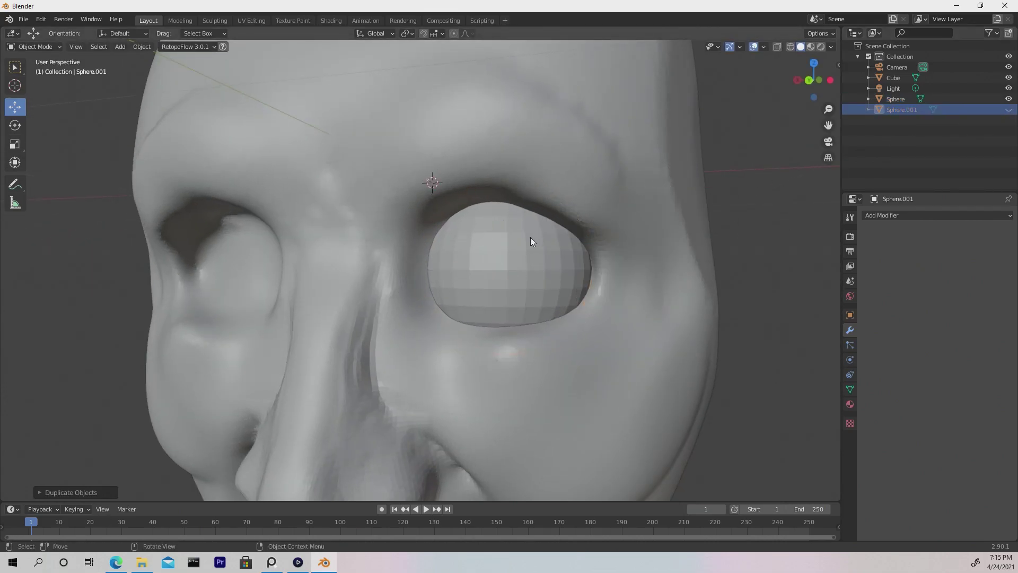
- Separate the upper half of the visible eyeball sphere, including its middle edge loop, into its own object
{"action": "left_click", "coordinate": [529, 241]}
{"action": "key", "text": "Tab"}
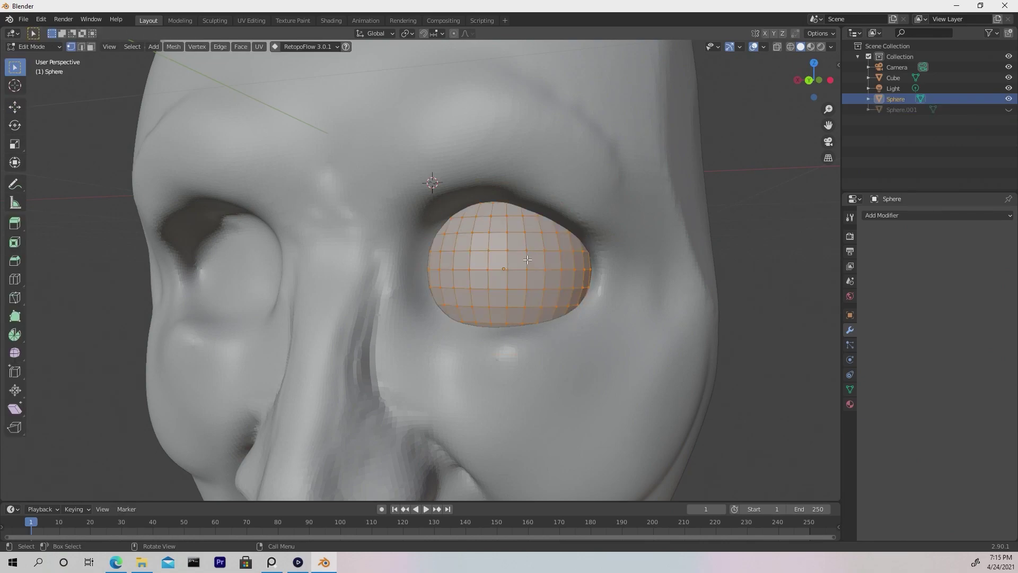
{"action": "left_click", "coordinate": [520, 271]}
{"action": "key", "text": "h"}
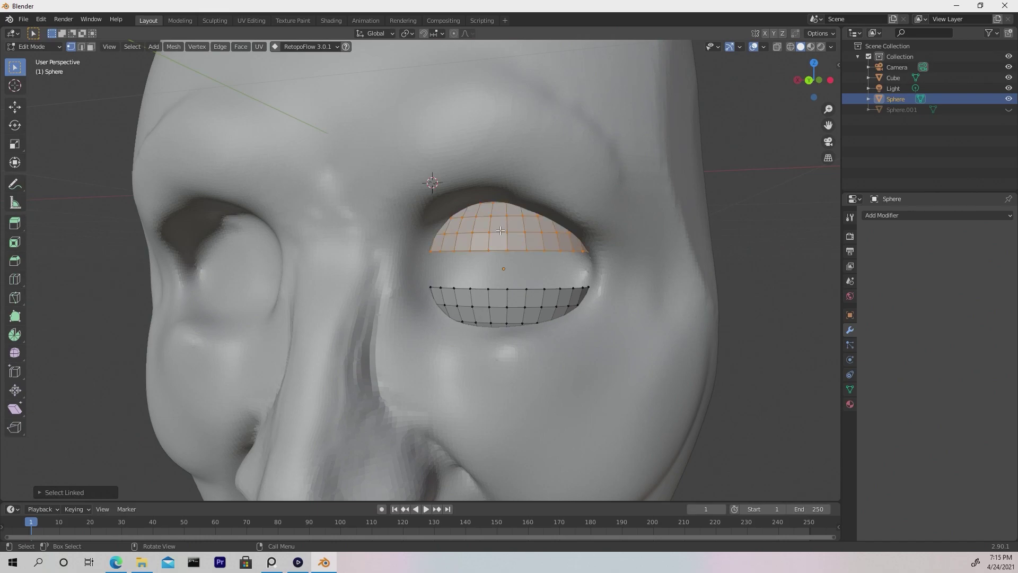
{"action": "key", "text": "alt+h"}
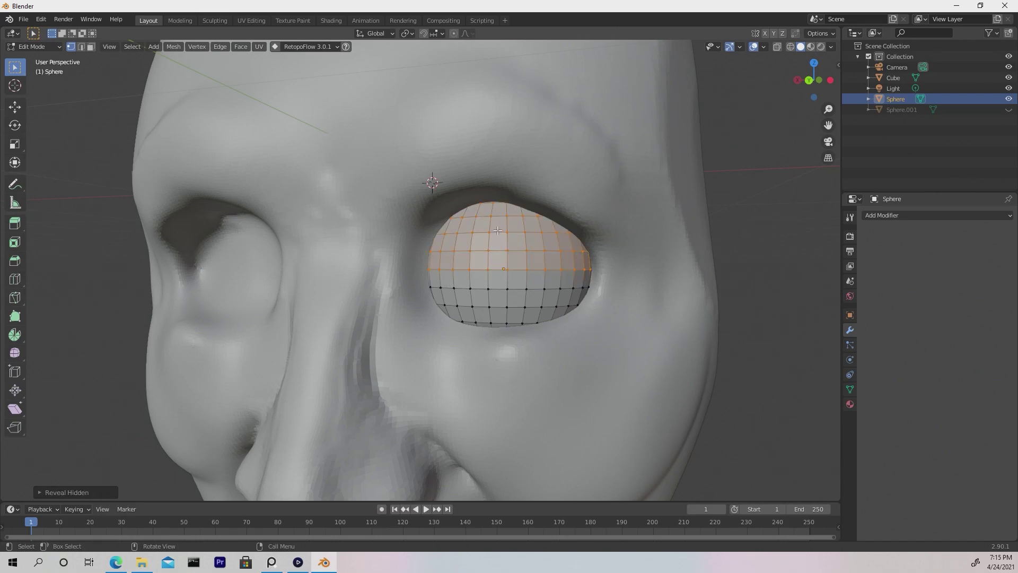
{"action": "key", "text": "p"}
{"action": "left_click", "coordinate": [498, 230]}
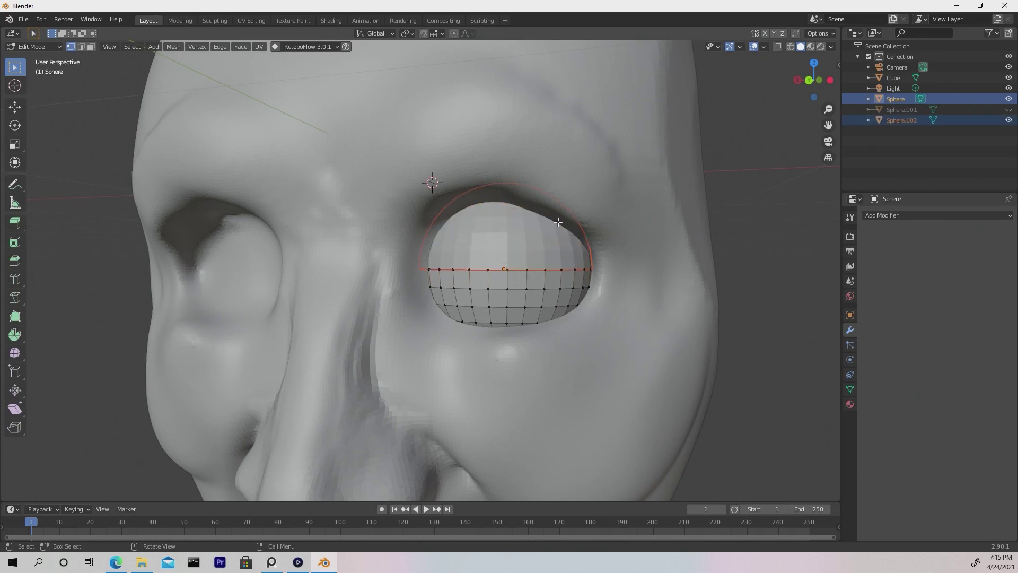
- Rotate the upper half-sphere about 14° around the X axis to raise its front edge as an upper eyelid
{"action": "key", "text": "Tab"}
{"action": "left_click", "coordinate": [529, 240]}
{"action": "middle_click_drag", "start_coordinate": [581, 254], "coordinate": [478, 248]}
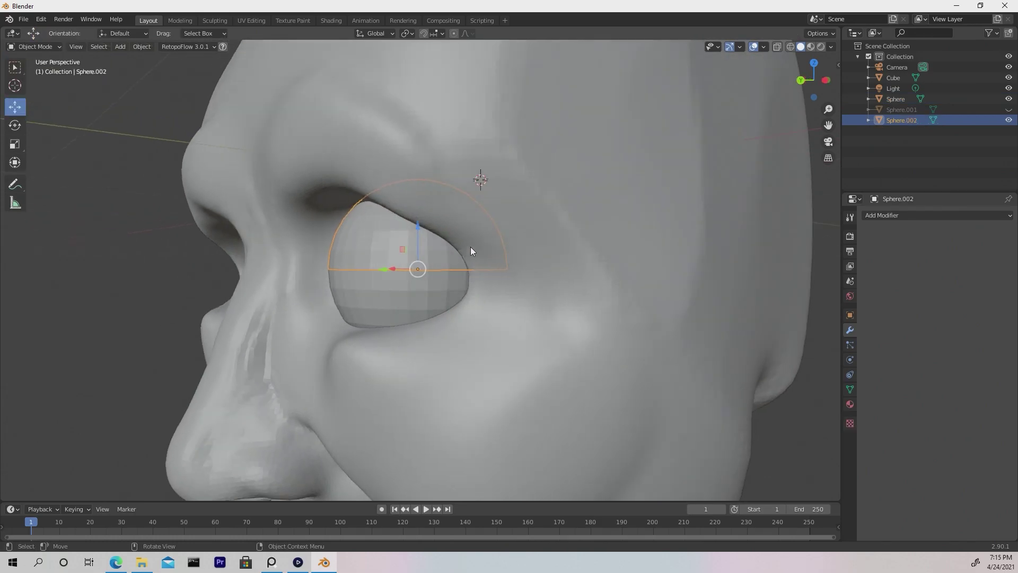
{"action": "scroll", "coordinate": [467, 250], "scroll_direction": "up", "scroll_amount": 1}
{"action": "middle_click_drag", "start_coordinate": [399, 263], "coordinate": [406, 295]}
{"action": "key", "text": "r"}
{"action": "key", "text": "x"}
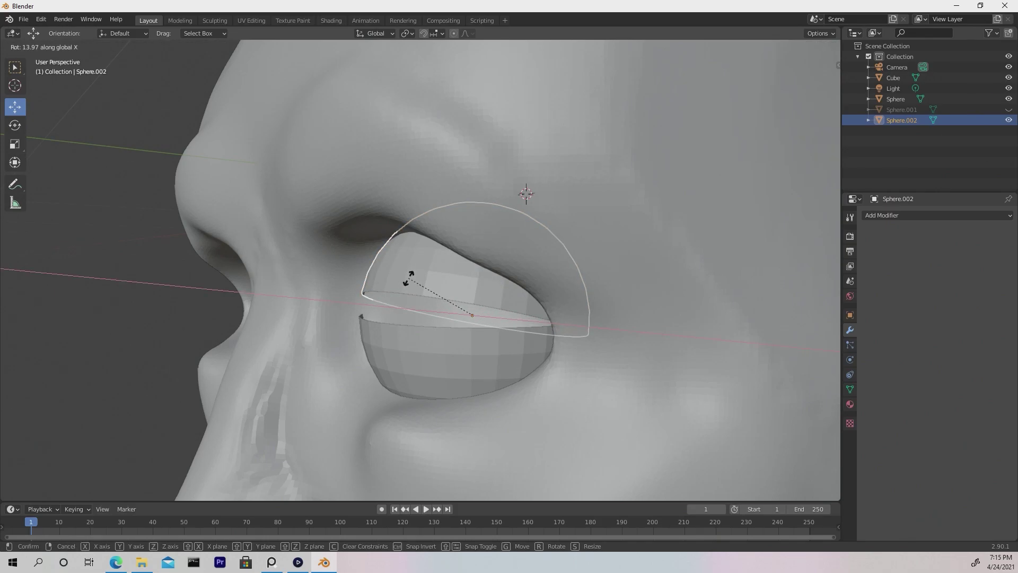
{"action": "left_click", "coordinate": [408, 282]}
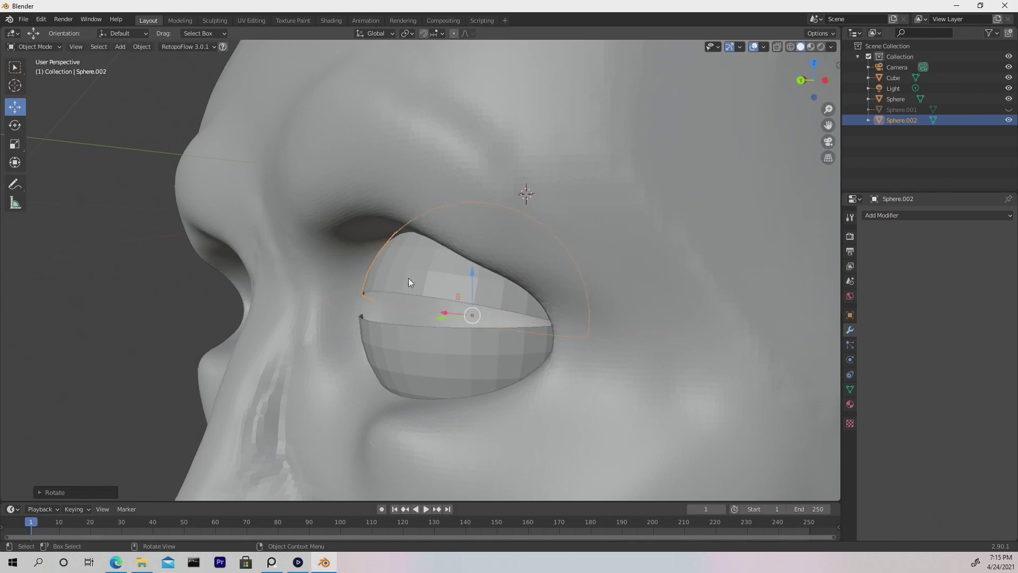
- Rotate the lower half-sphere about -17° around the X axis to open the lower eyelid
{"action": "left_click", "coordinate": [390, 353]}
{"action": "key", "text": "r"}
{"action": "key", "text": "x"}
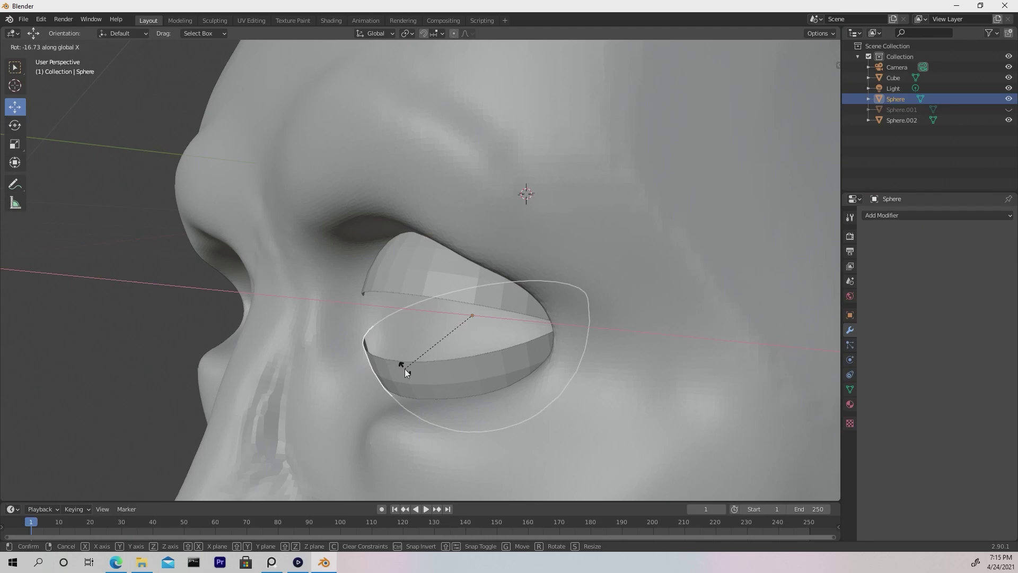
{"action": "left_click", "coordinate": [405, 369]}
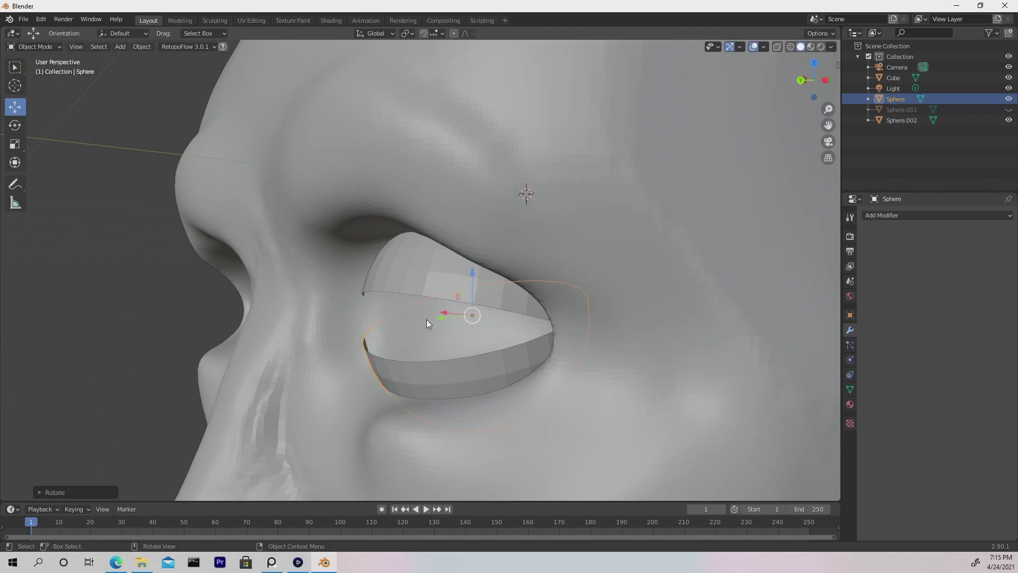
- Give the upper eyelid a Solidify modifier with a thickness of 0.17 m and apply it
{"action": "left_click", "coordinate": [392, 259]}
{"action": "left_click", "coordinate": [924, 217]}
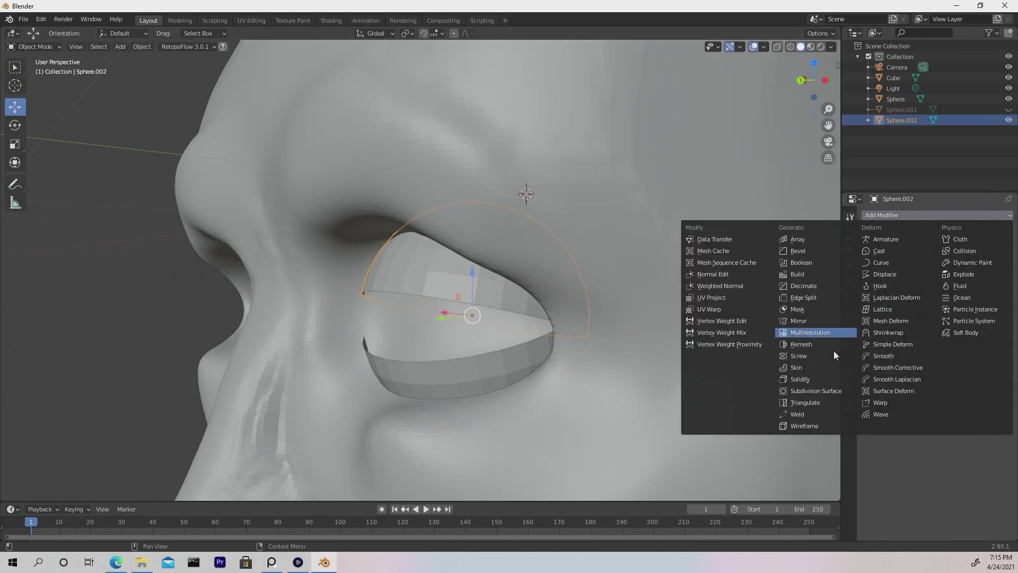
{"action": "left_click", "coordinate": [792, 379]}
{"action": "left_click_drag", "start_coordinate": [959, 263], "coordinate": [981, 262]}
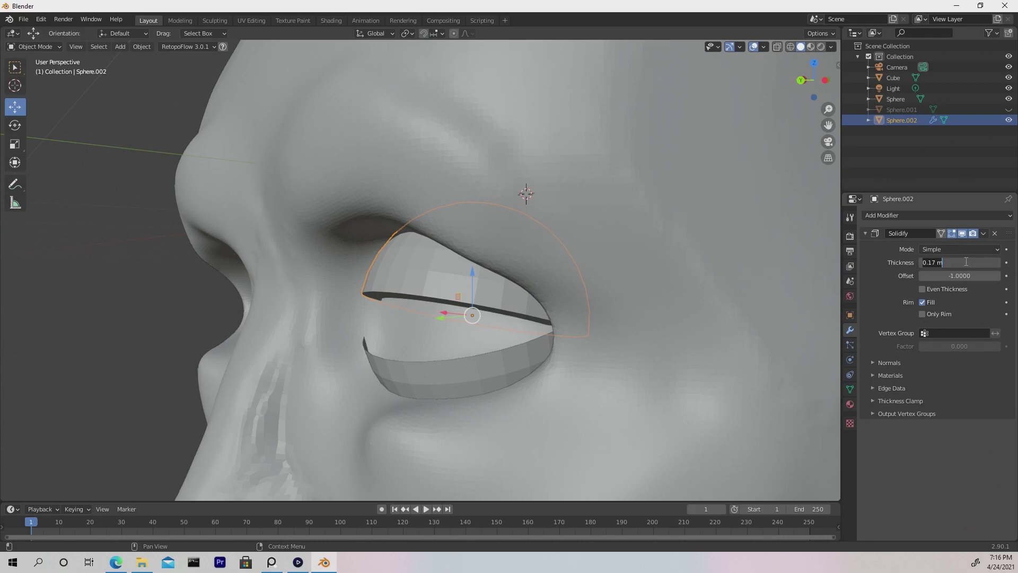
{"action": "left_click", "coordinate": [984, 234]}
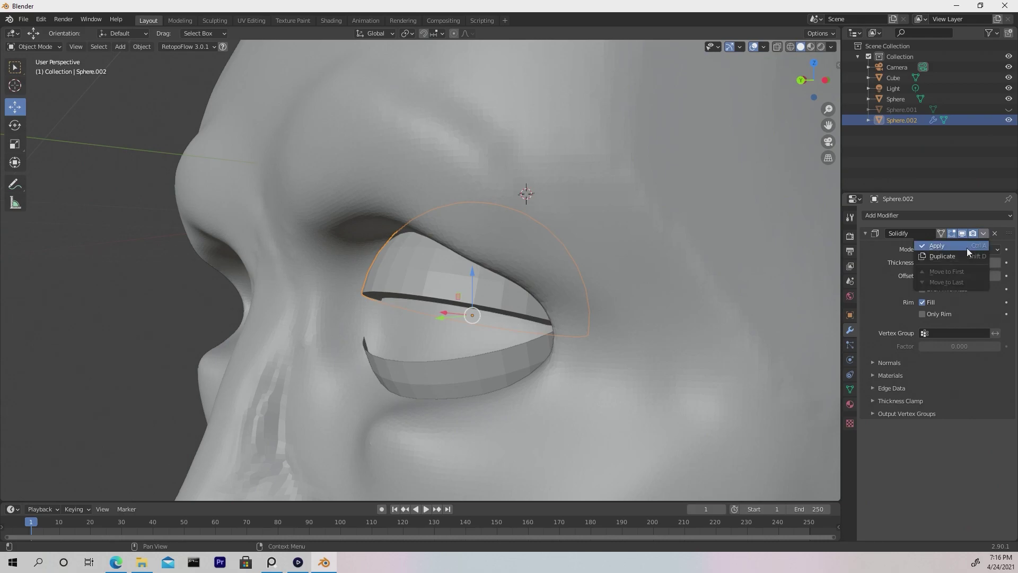
{"action": "left_click", "coordinate": [965, 246]}
- Give the lower eyelid a Solidify modifier with a thickness of 0.17 m and apply it
{"action": "left_click", "coordinate": [476, 364]}
{"action": "left_click", "coordinate": [905, 215]}
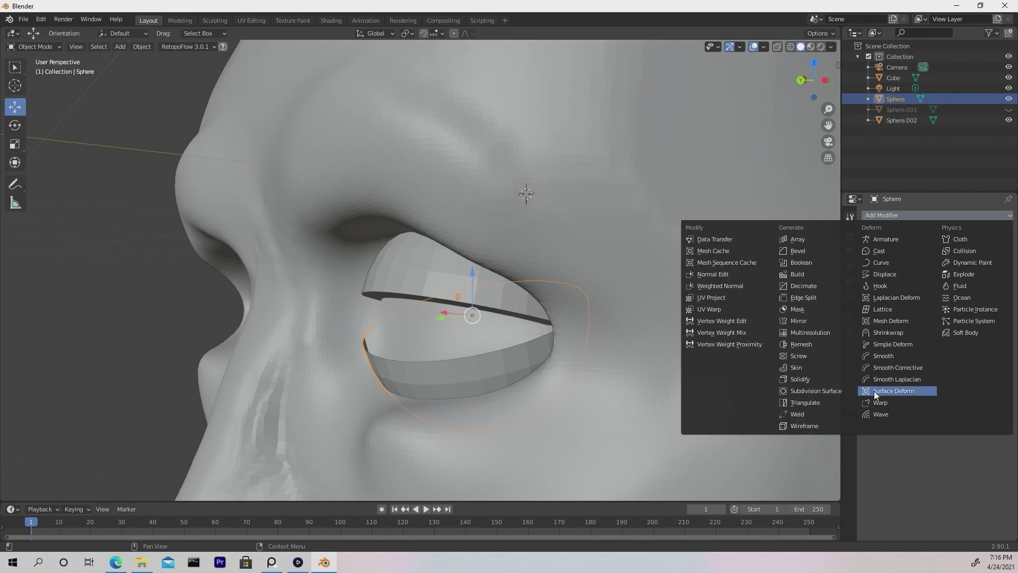
{"action": "left_click", "coordinate": [817, 380]}
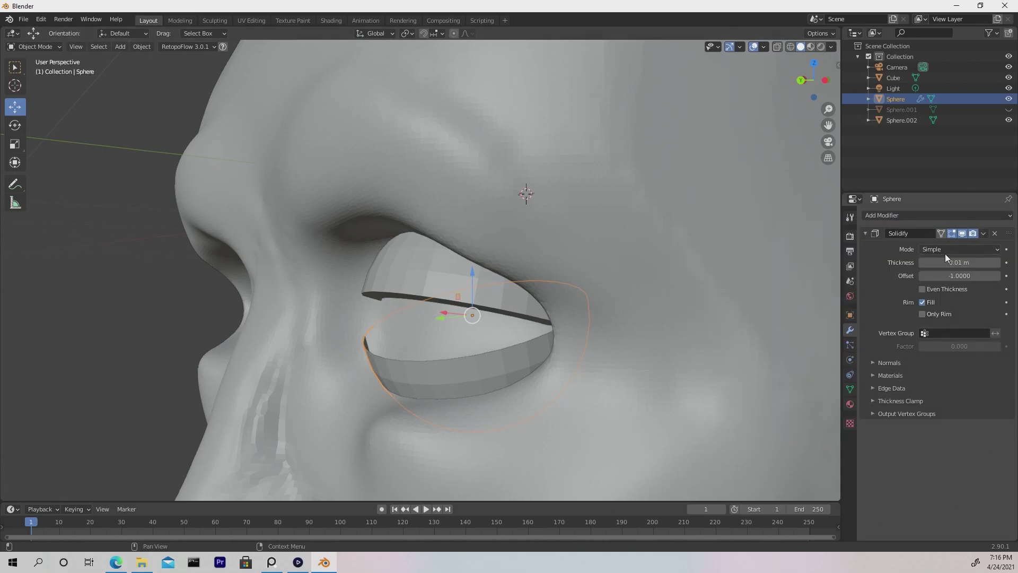
{"action": "left_click", "coordinate": [959, 262]}
{"action": "type", "text": "0.17 m"}
{"action": "key", "text": "Return"}
{"action": "key", "text": "ctrl+a"}
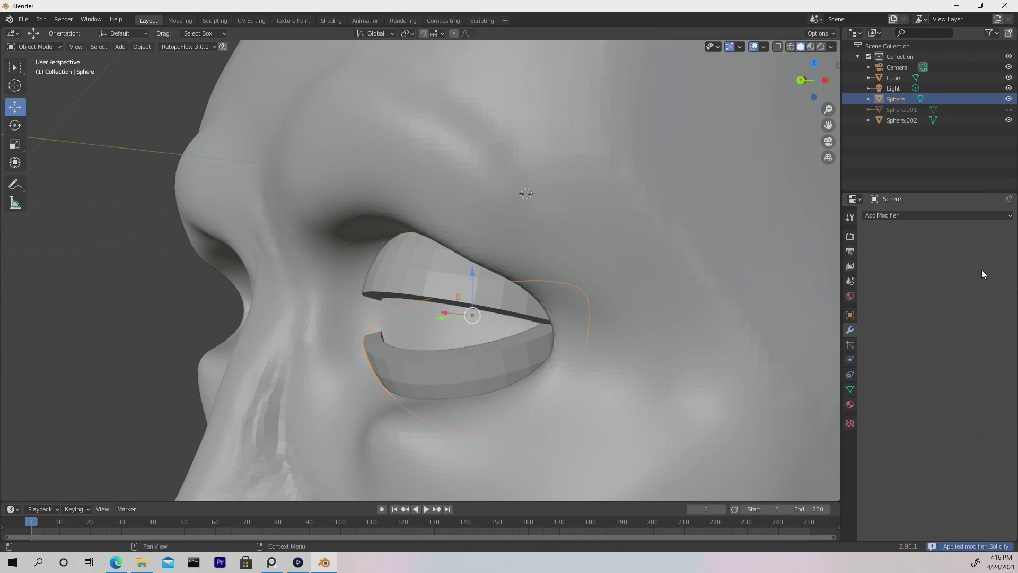
- Add supporting edge loops to the lower eyelid close to both sides of its rim's outer edge
{"action": "left_click", "coordinate": [428, 373]}
{"action": "left_click", "coordinate": [422, 370]}
{"action": "key", "text": "Tab"}
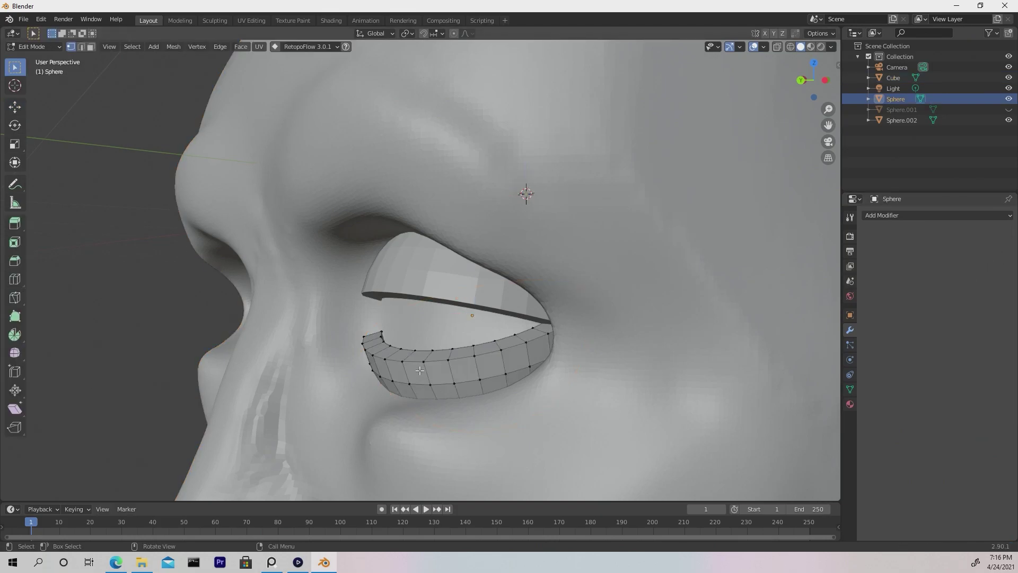
{"action": "scroll", "coordinate": [464, 350], "scroll_direction": "up", "scroll_amount": 5}
{"action": "key", "text": "ctrl+r"}
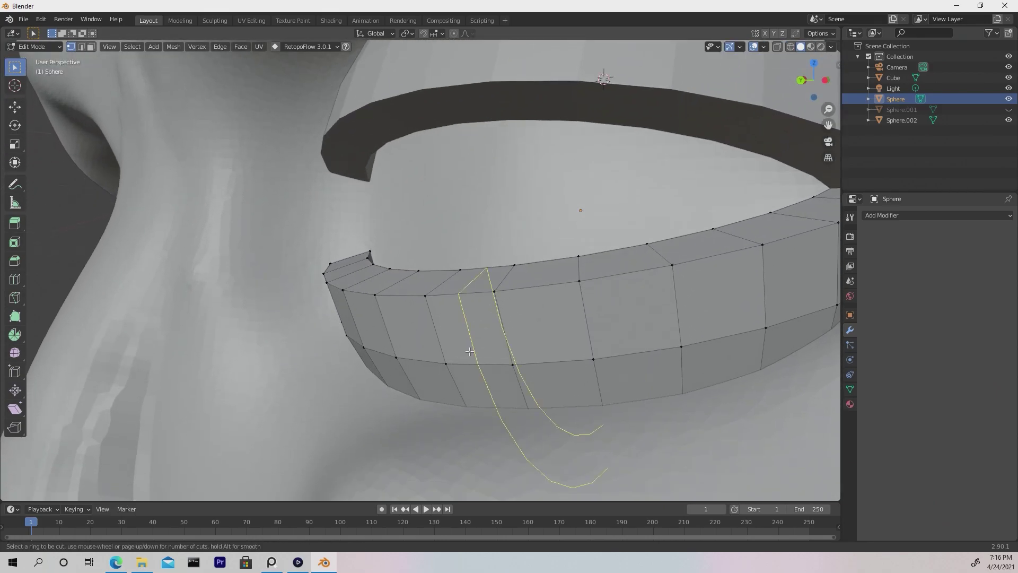
{"action": "left_click", "coordinate": [440, 352]}
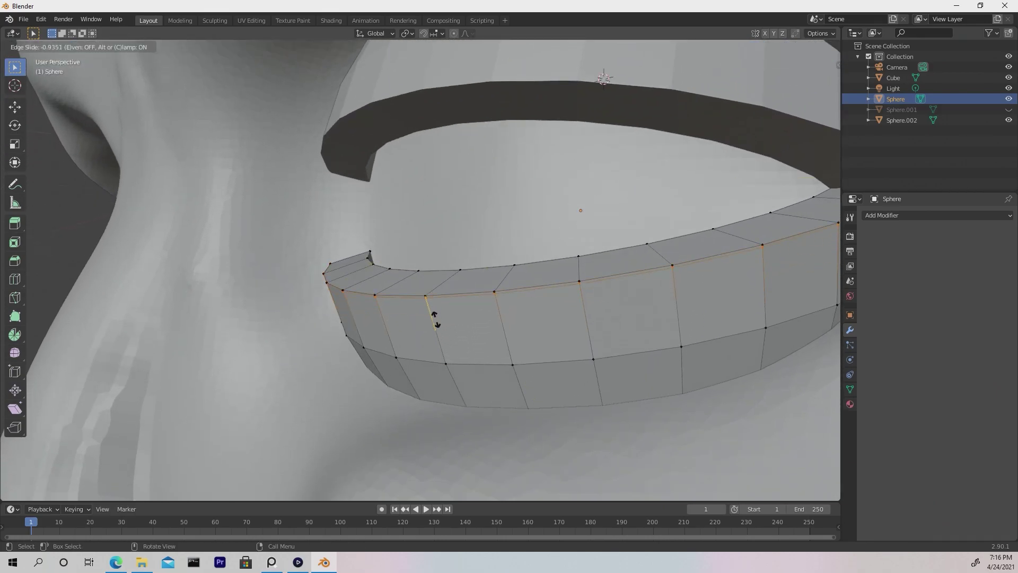
{"action": "left_click", "coordinate": [435, 320]}
{"action": "key", "text": "ctrl+r"}
{"action": "left_click", "coordinate": [430, 295]}
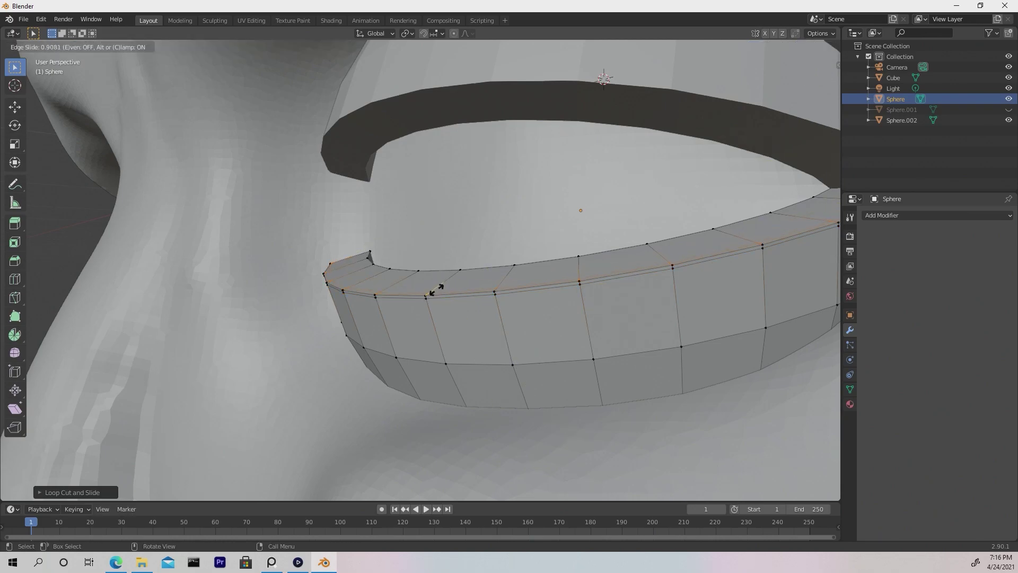
{"action": "left_click", "coordinate": [436, 288]}
- Add supporting edge loops to the lower eyelid close to both sides of its rim's inner edge
{"action": "middle_click_drag", "start_coordinate": [436, 288], "coordinate": [218, 317]}
{"action": "key", "text": "ctrl+r"}
{"action": "left_click", "coordinate": [419, 299]}
{"action": "left_click", "coordinate": [454, 275]}
{"action": "key", "text": "ctrl+r"}
{"action": "left_click", "coordinate": [195, 318]}
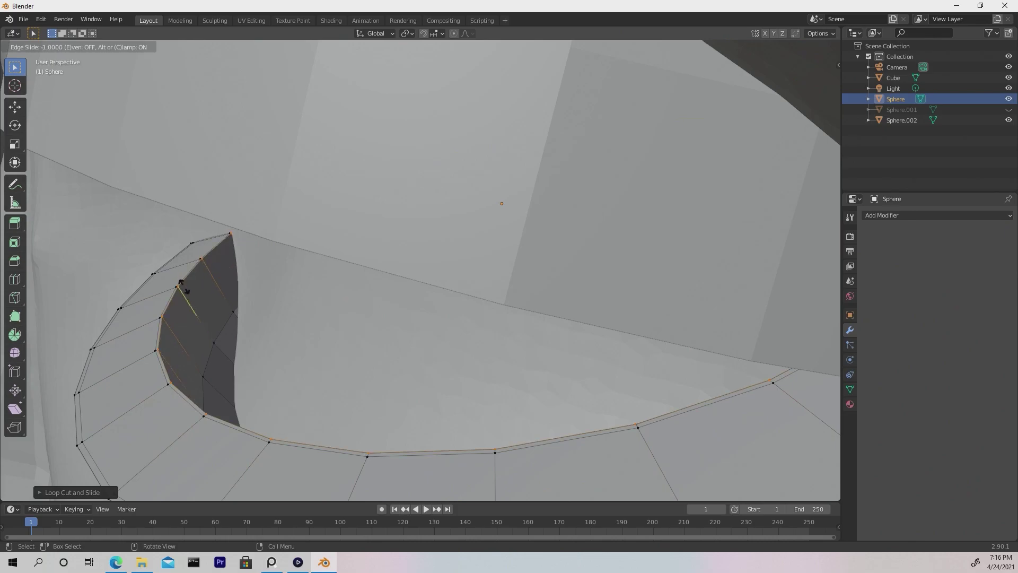
{"action": "left_click", "coordinate": [186, 290]}
- Apply smooth shading to the lower eyelid
{"action": "middle_click_drag", "start_coordinate": [186, 289], "coordinate": [332, 411]}
{"action": "key", "text": "Tab"}
{"action": "right_click", "coordinate": [333, 391]}
{"action": "left_click", "coordinate": [334, 364]}
- Add supporting edge loops to the upper eyelid close to both sides of its rim's outer edge
{"action": "left_click", "coordinate": [374, 267]}
{"action": "scroll", "coordinate": [374, 266], "scroll_direction": "down", "scroll_amount": 2}
{"action": "middle_click_drag", "start_coordinate": [374, 266], "coordinate": [371, 311]}
{"action": "scroll", "coordinate": [461, 224], "scroll_direction": "up", "scroll_amount": 5}
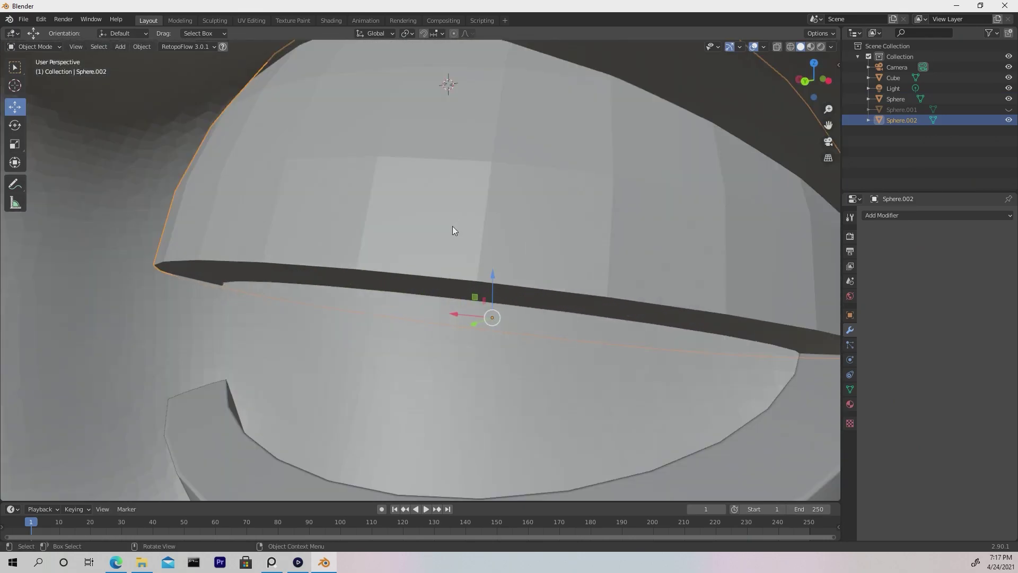
{"action": "key", "text": "Tab"}
{"action": "key", "text": "ctrl+r"}
{"action": "left_click", "coordinate": [352, 234]}
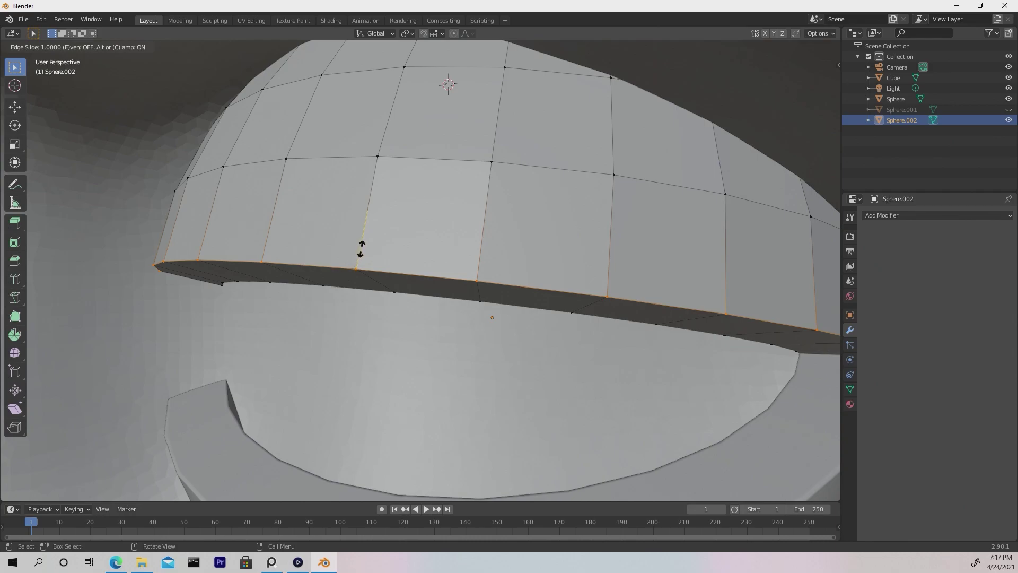
{"action": "left_click", "coordinate": [360, 250]}
{"action": "key", "text": "ctrl+r"}
{"action": "left_click", "coordinate": [371, 280]}
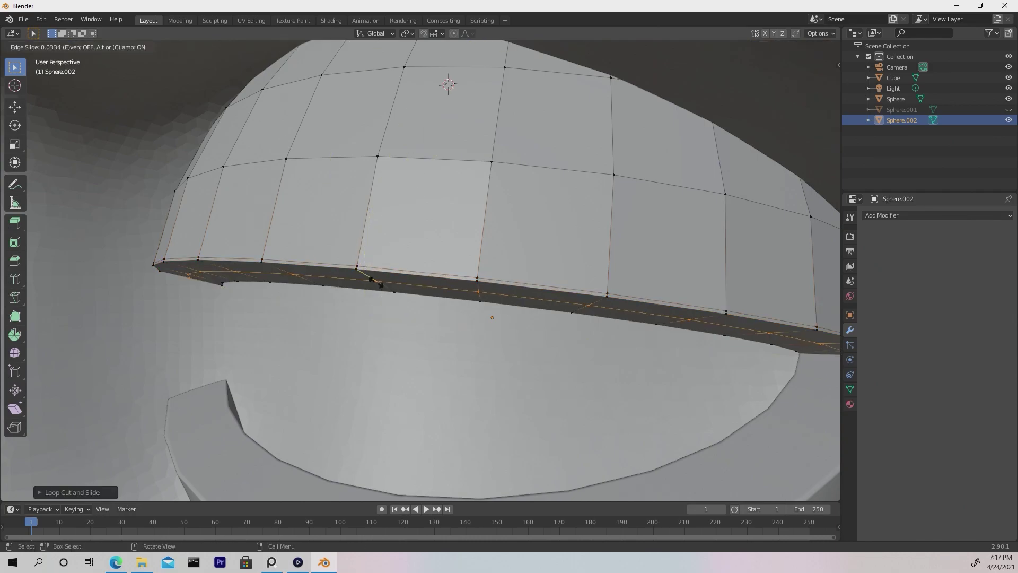
{"action": "left_click", "coordinate": [360, 272]}
- Add supporting edge loops to the upper eyelid close to both sides of its rim's inner edge
{"action": "middle_click_drag", "start_coordinate": [352, 272], "coordinate": [399, 233]}
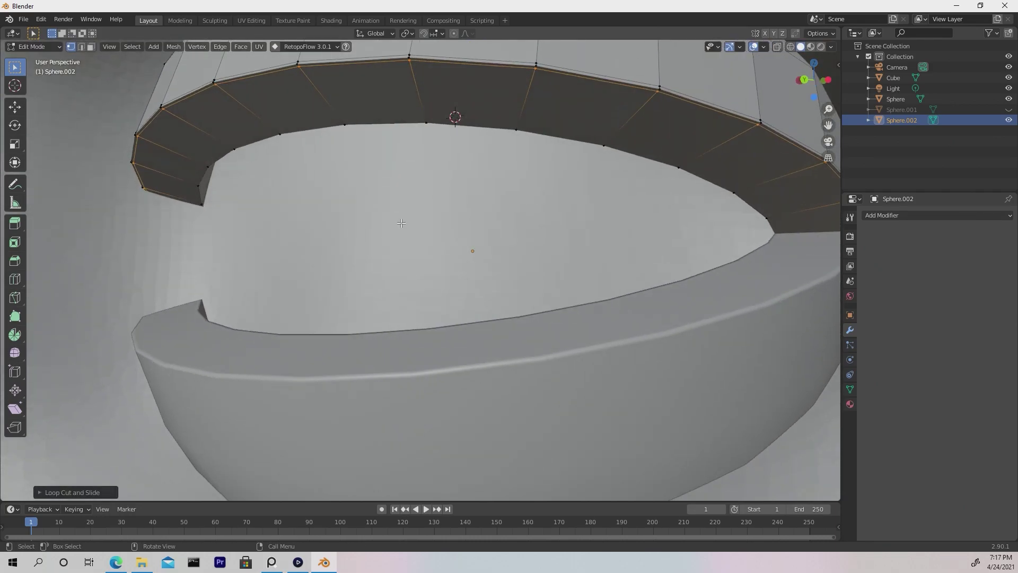
{"action": "key", "text": "ctrl+r"}
{"action": "left_click", "coordinate": [445, 103]}
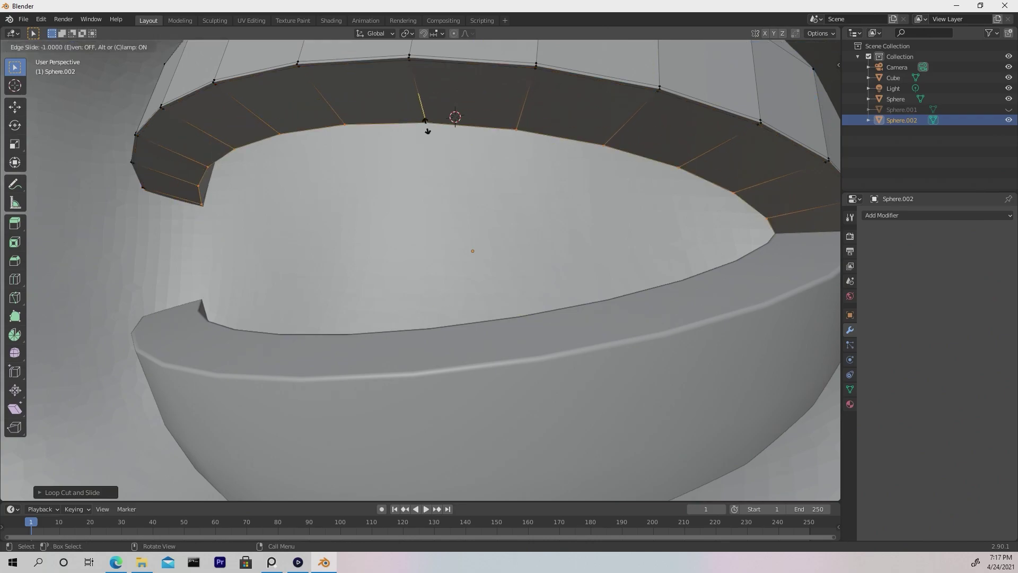
{"action": "left_click", "coordinate": [427, 127]}
{"action": "middle_click_drag", "start_coordinate": [427, 127], "coordinate": [174, 116]}
{"action": "key", "text": "ctrl+r"}
{"action": "left_click", "coordinate": [172, 116]}
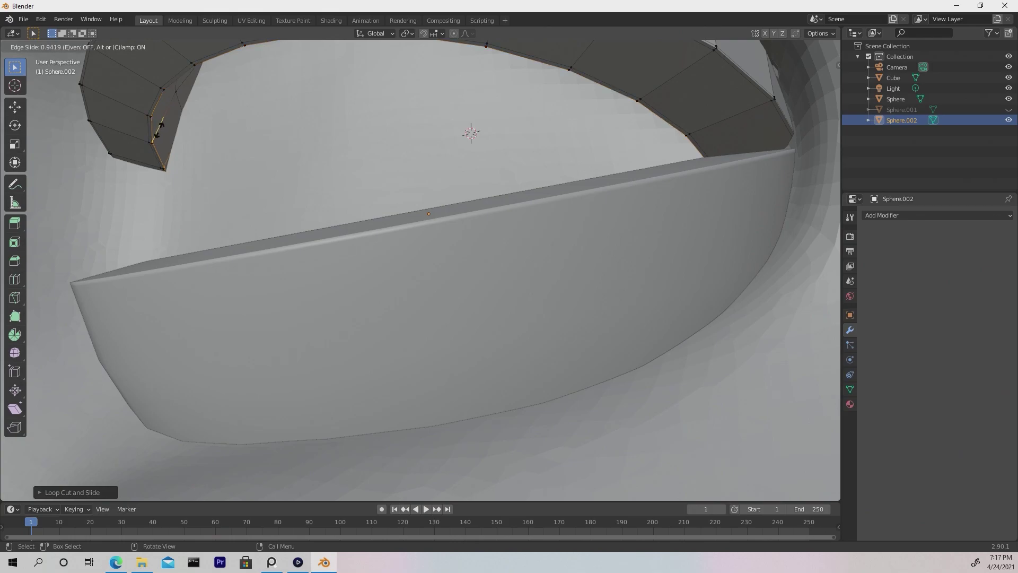
{"action": "left_click", "coordinate": [161, 128]}
- Apply smooth shading to the upper eyelid
{"action": "key", "text": "Tab"}
{"action": "scroll", "coordinate": [212, 127], "scroll_direction": "down", "scroll_amount": 5}
{"action": "right_click", "coordinate": [286, 150]}
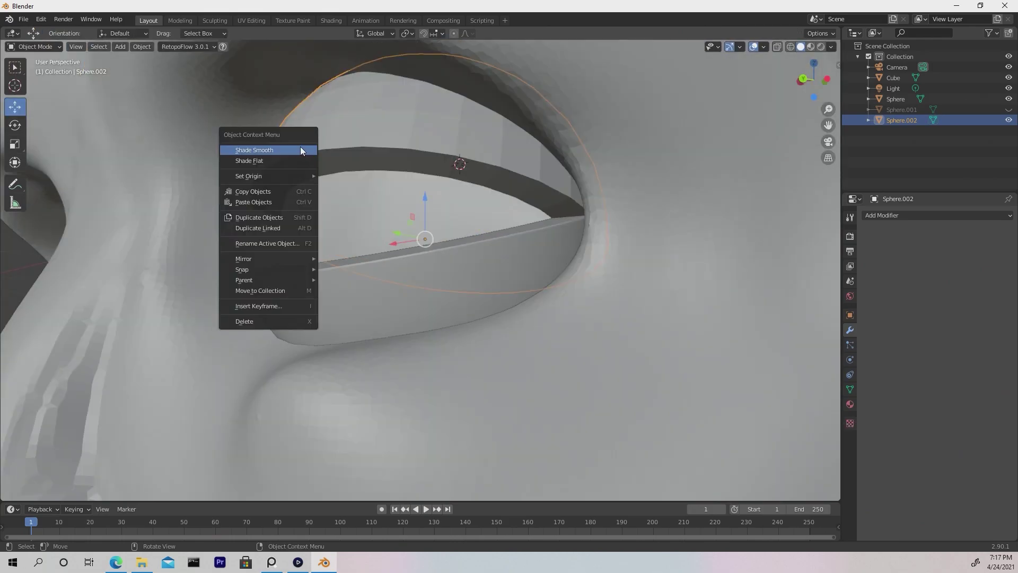
{"action": "left_click", "coordinate": [300, 150]}
- Examine from the front how the two eyelids sit in the eye socket, with the upper one selected
{"action": "scroll", "coordinate": [489, 145], "scroll_direction": "down", "scroll_amount": 5}
{"action": "middle_click_drag", "start_coordinate": [489, 145], "coordinate": [543, 217]}
{"action": "scroll", "coordinate": [638, 202], "scroll_direction": "up", "scroll_amount": 5}
{"action": "left_click", "coordinate": [561, 183]}
{"action": "left_click", "coordinate": [358, 236]}
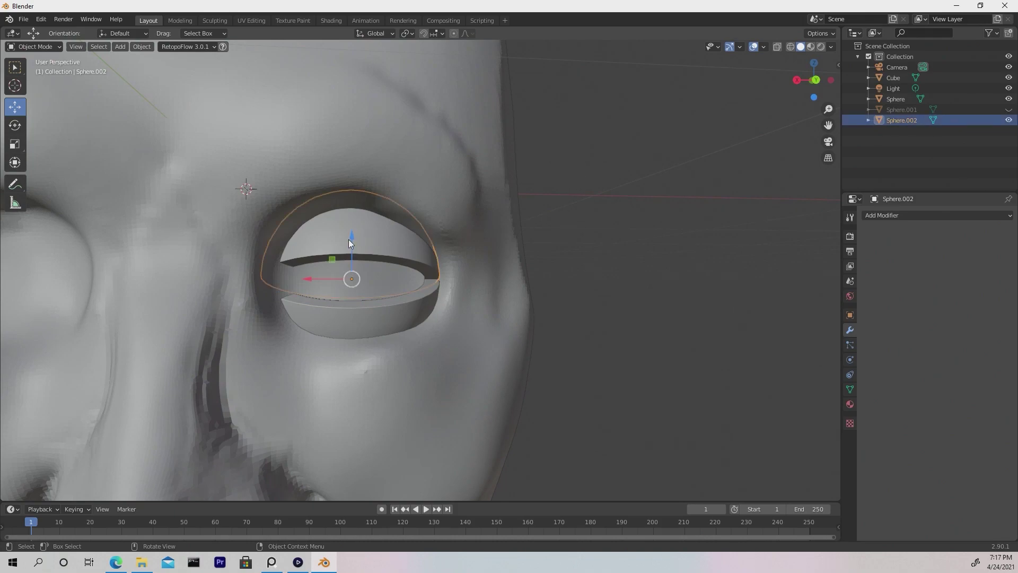
{"action": "middle_click_drag", "start_coordinate": [335, 260], "coordinate": [394, 253]}
{"action": "left_click", "coordinate": [270, 251]}
{"action": "left_click", "coordinate": [313, 248]}
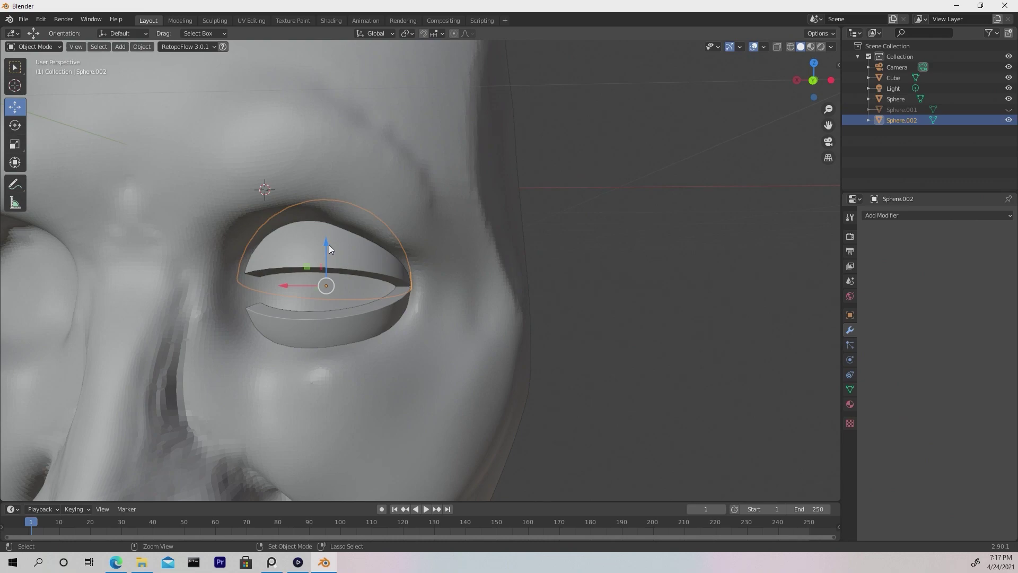
- Pull the upper eyelid's outer corner down to the lower lid using proportional editing with a size of about 0.18
{"action": "key", "text": "Tab"}
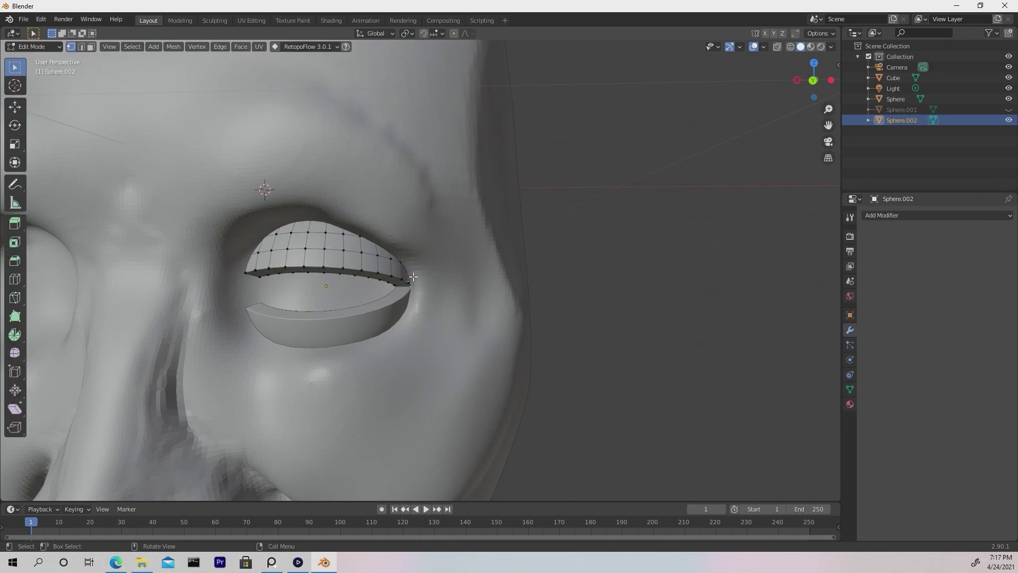
{"action": "key", "text": "g"}
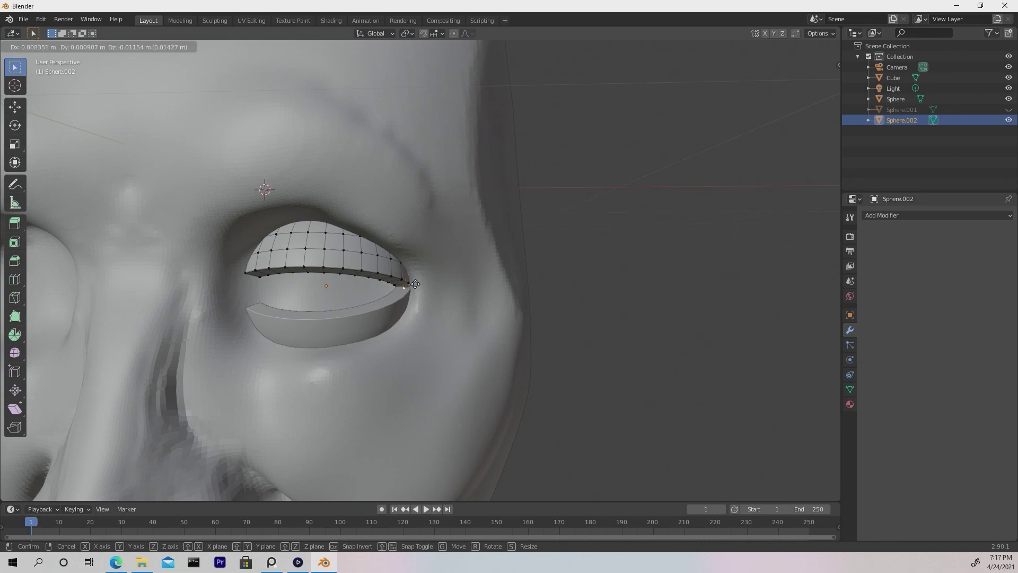
{"action": "left_click", "coordinate": [418, 282]}
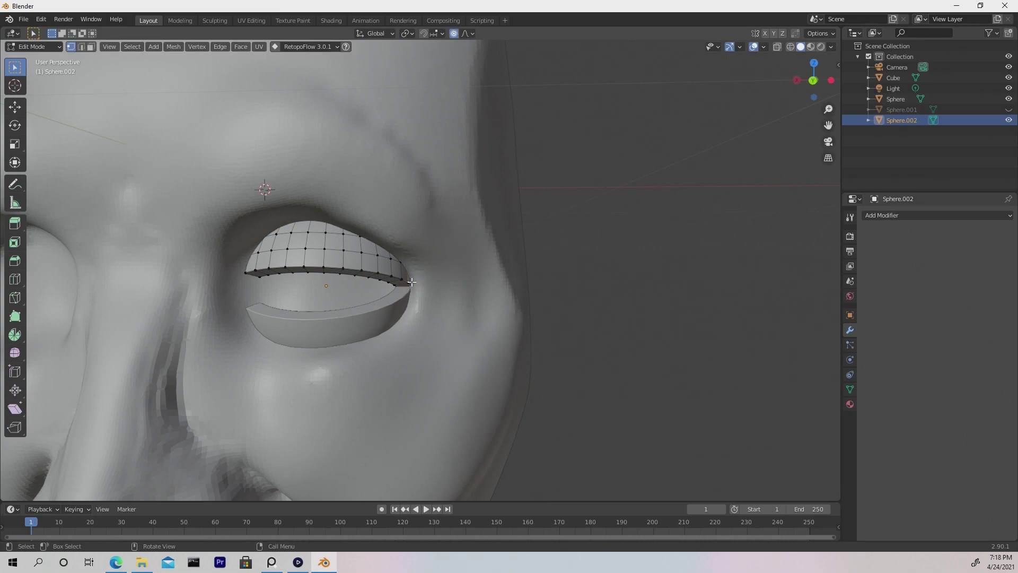
{"action": "key", "text": "g"}
{"action": "scroll", "coordinate": [416, 297], "scroll_direction": "up", "scroll_amount": 6}
{"action": "scroll", "coordinate": [423, 308], "scroll_direction": "up", "scroll_amount": 2}
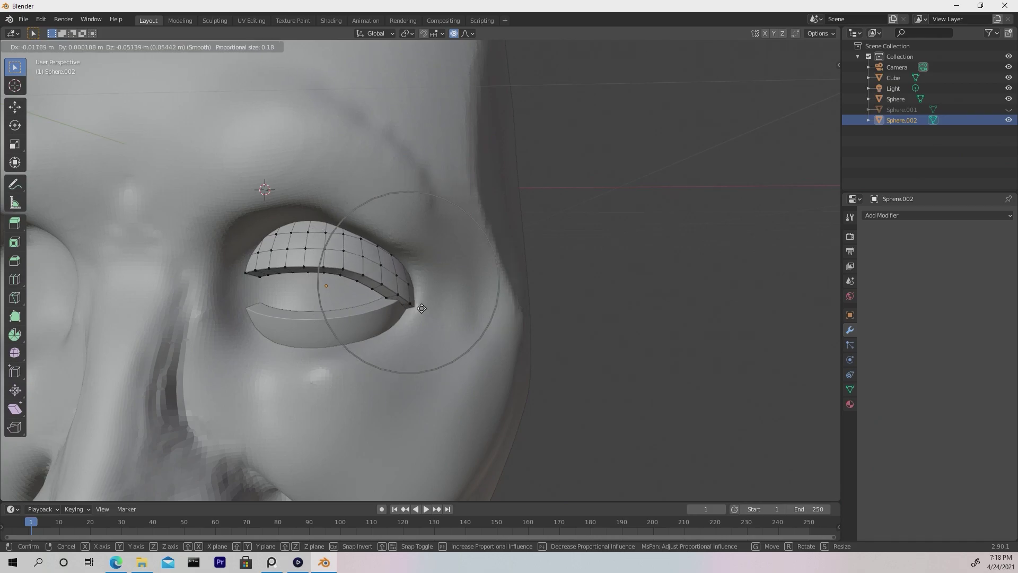
{"action": "scroll", "coordinate": [424, 309], "scroll_direction": "up", "scroll_amount": 2}
{"action": "scroll", "coordinate": [424, 309], "scroll_direction": "down", "scroll_amount": 2}
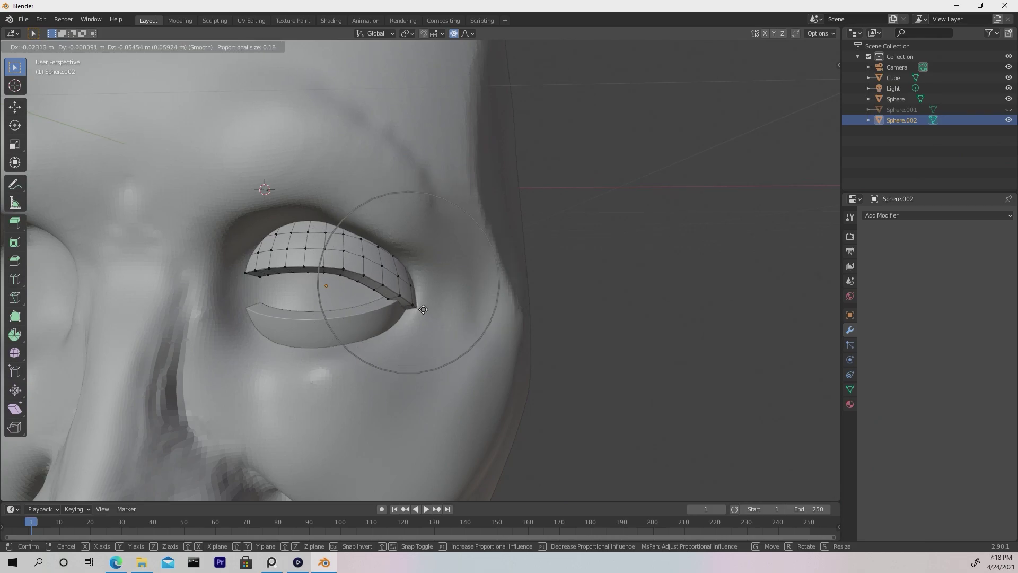
{"action": "left_click", "coordinate": [423, 309]}
- Pull the upper eyelid's inner corner down toward the lower lid using proportional editing with a size of about 0.11
{"action": "key", "text": "g"}
{"action": "scroll", "coordinate": [250, 282], "scroll_direction": "up", "scroll_amount": 5}
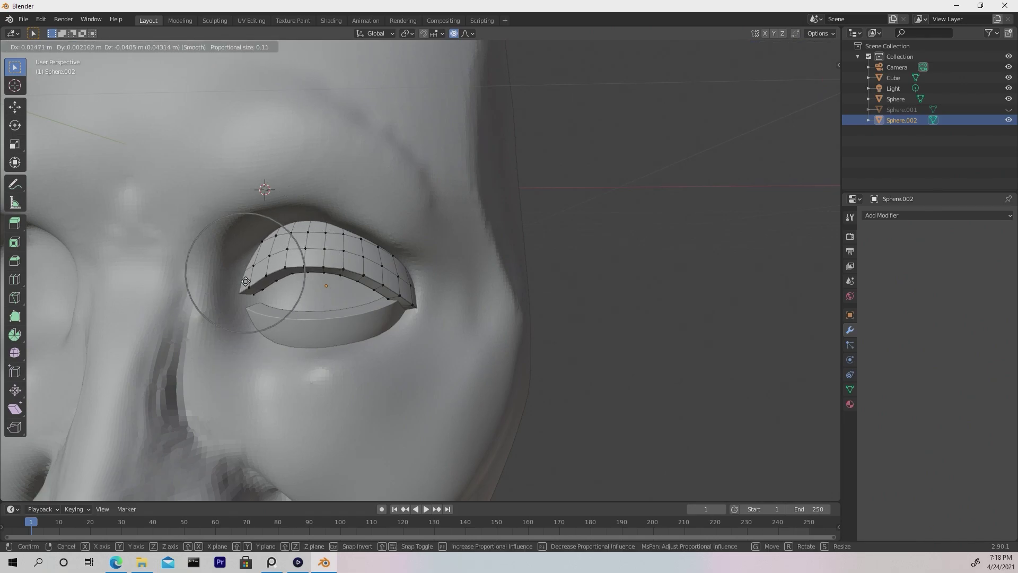
{"action": "left_click", "coordinate": [246, 285]}
- Shift the lower eyelid's inner corner slightly along X using proportional editing, and finish editing its mesh
{"action": "key", "text": "Tab"}
{"action": "left_click", "coordinate": [306, 325]}
{"action": "key", "text": "Tab"}
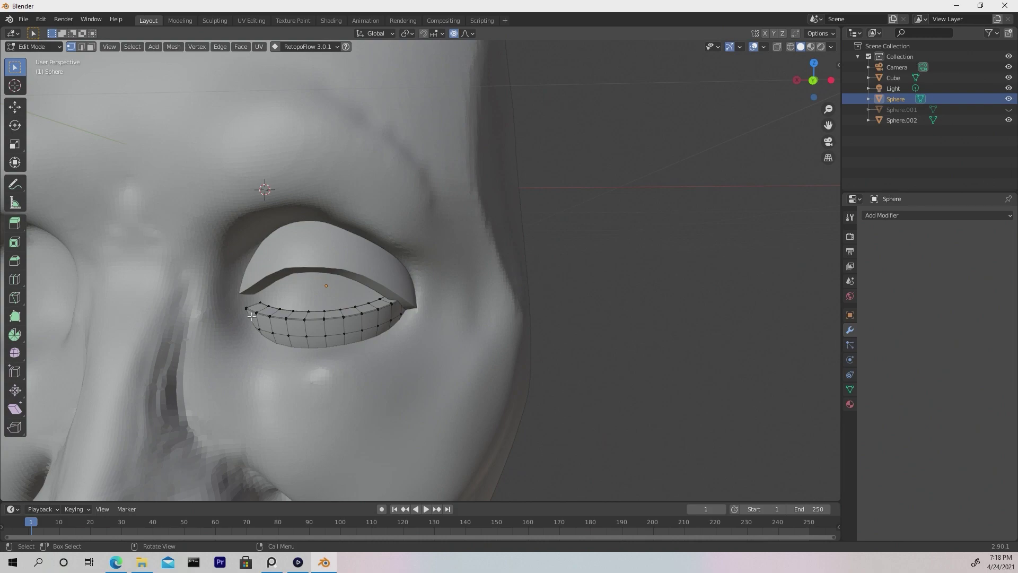
{"action": "key", "text": "g"}
{"action": "scroll", "coordinate": [245, 306], "scroll_direction": "down", "scroll_amount": 17}
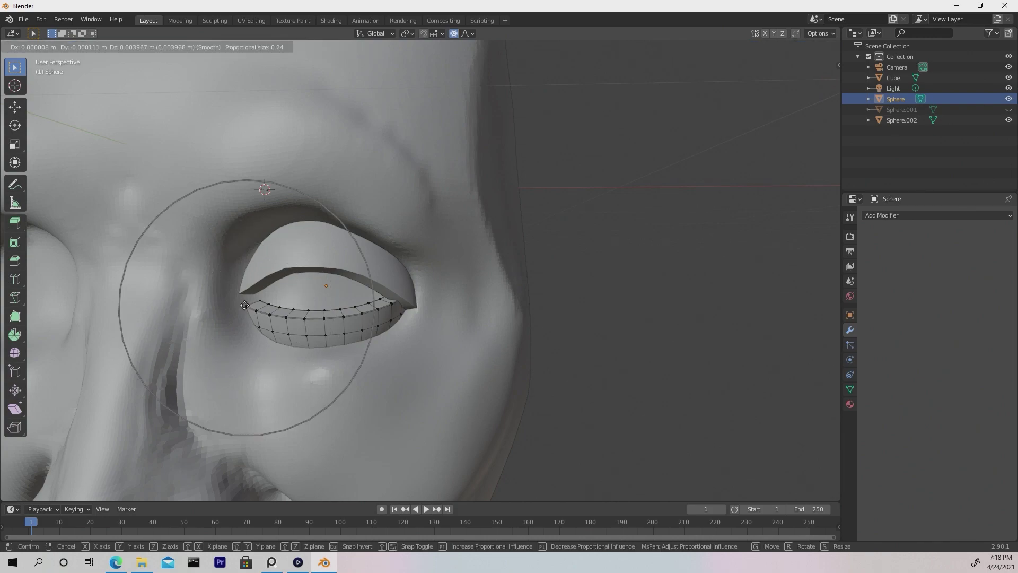
{"action": "key", "text": "z"}
{"action": "key", "text": "x"}
{"action": "scroll", "coordinate": [249, 295], "scroll_direction": "up", "scroll_amount": 13}
{"action": "left_click", "coordinate": [249, 294]}
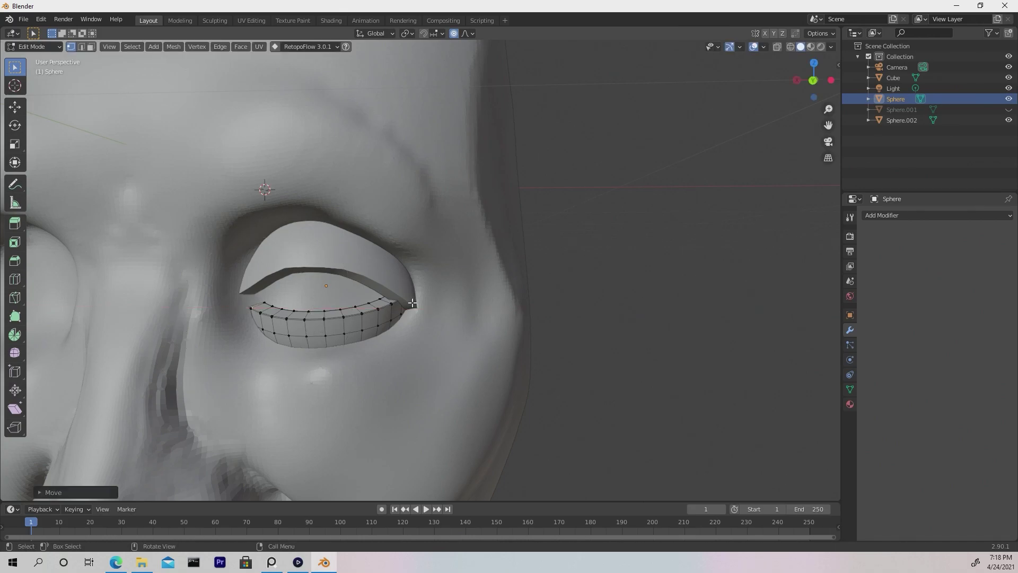
{"action": "middle_click_drag", "start_coordinate": [412, 302], "coordinate": [477, 366]}
{"action": "scroll", "coordinate": [475, 369], "scroll_direction": "up", "scroll_amount": 3}
{"action": "middle_click_drag", "start_coordinate": [264, 441], "coordinate": [208, 368]}
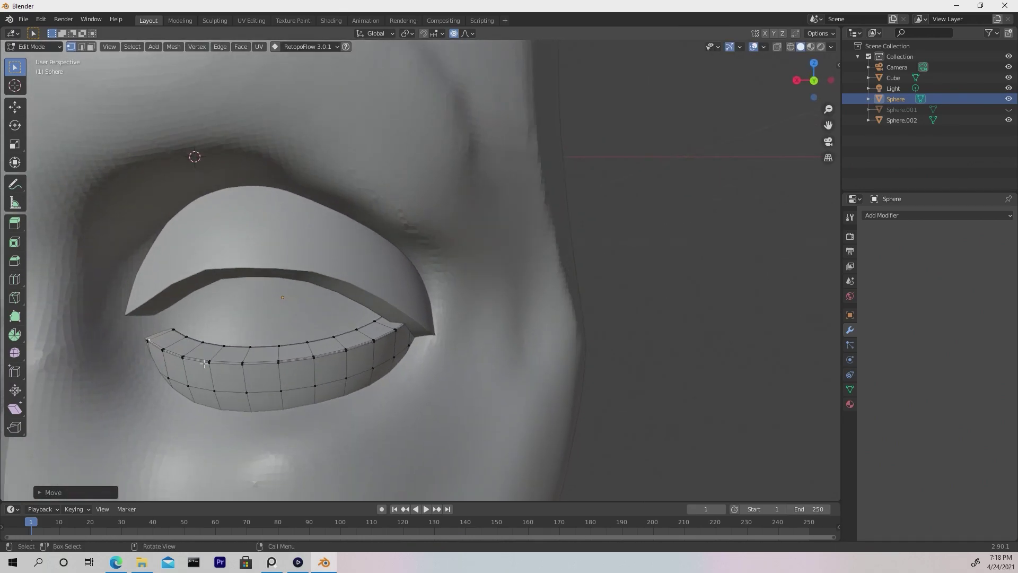
{"action": "key", "text": "Tab"}
- Add a Mirror modifier to the upper eyelid with the head as the mirror object
{"action": "scroll", "coordinate": [493, 241], "scroll_direction": "down", "scroll_amount": 4}
{"action": "left_click", "coordinate": [389, 258]}
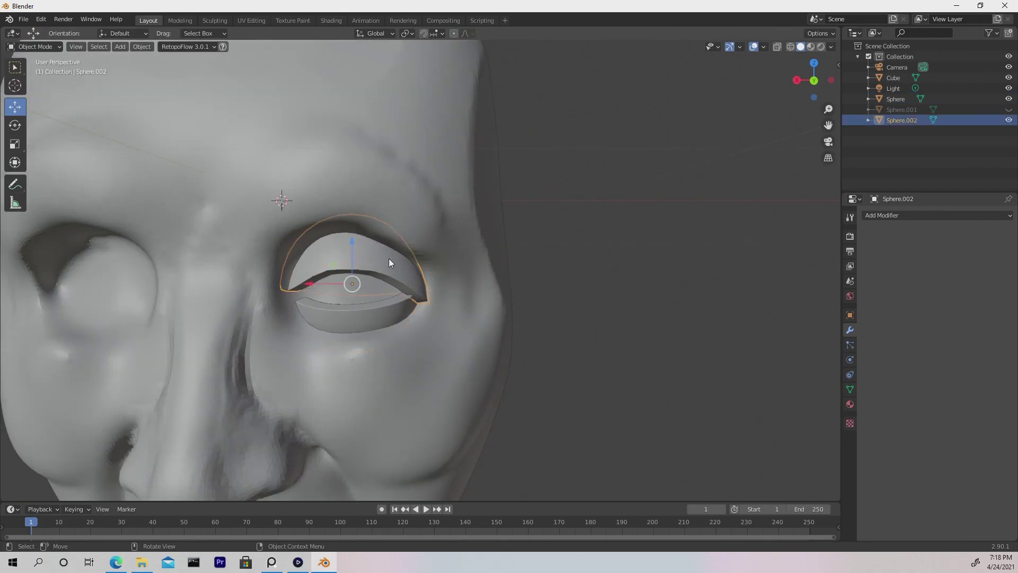
{"action": "left_click", "coordinate": [878, 215]}
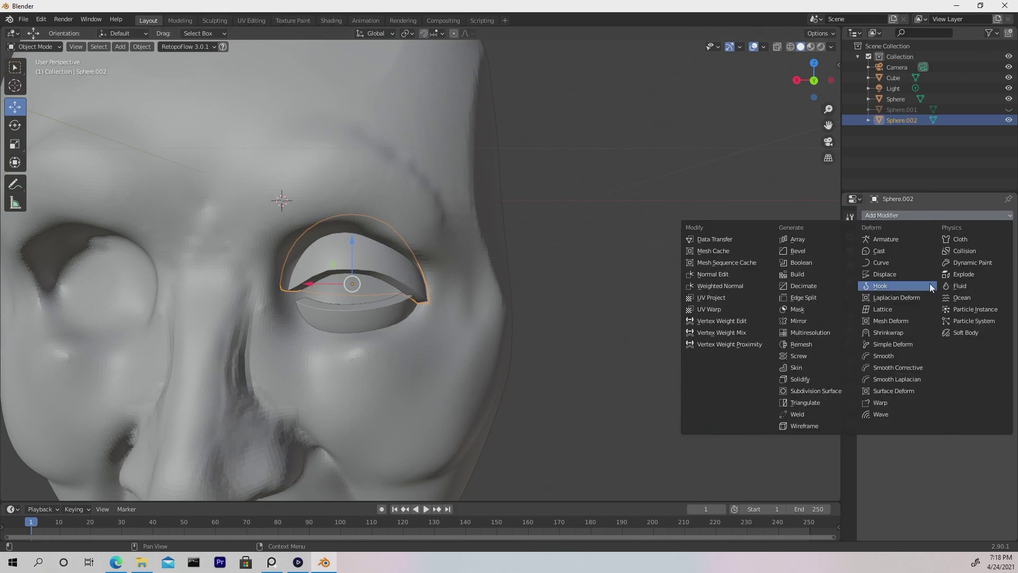
{"action": "left_click", "coordinate": [822, 325]}
{"action": "left_click", "coordinate": [300, 337]}
- Add a Mirror modifier on the X axis to the lower eyelid, using the head (Cube) as the mirror object
{"action": "left_click", "coordinate": [351, 302]}
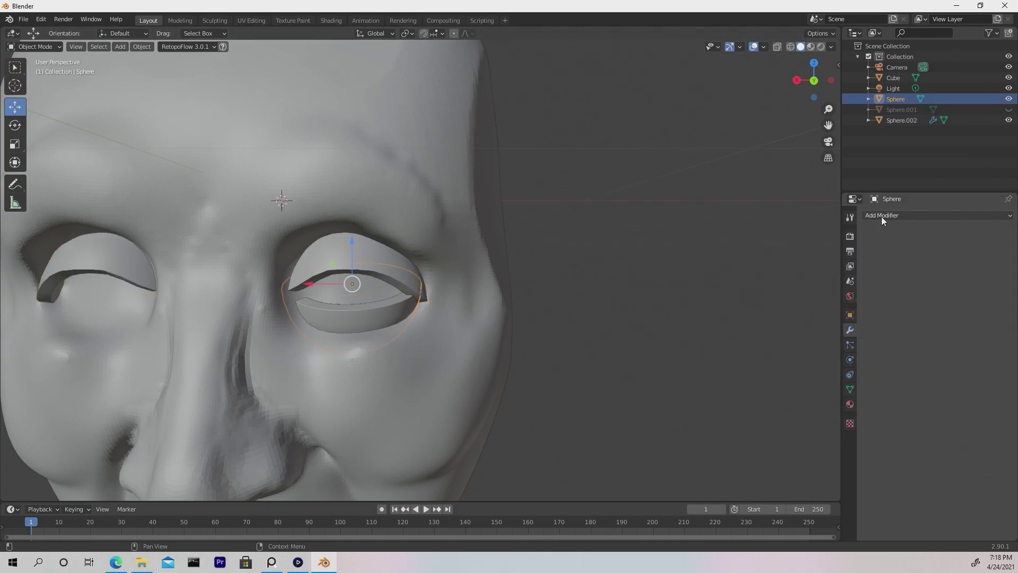
{"action": "left_click", "coordinate": [877, 215]}
{"action": "left_click", "coordinate": [828, 321]}
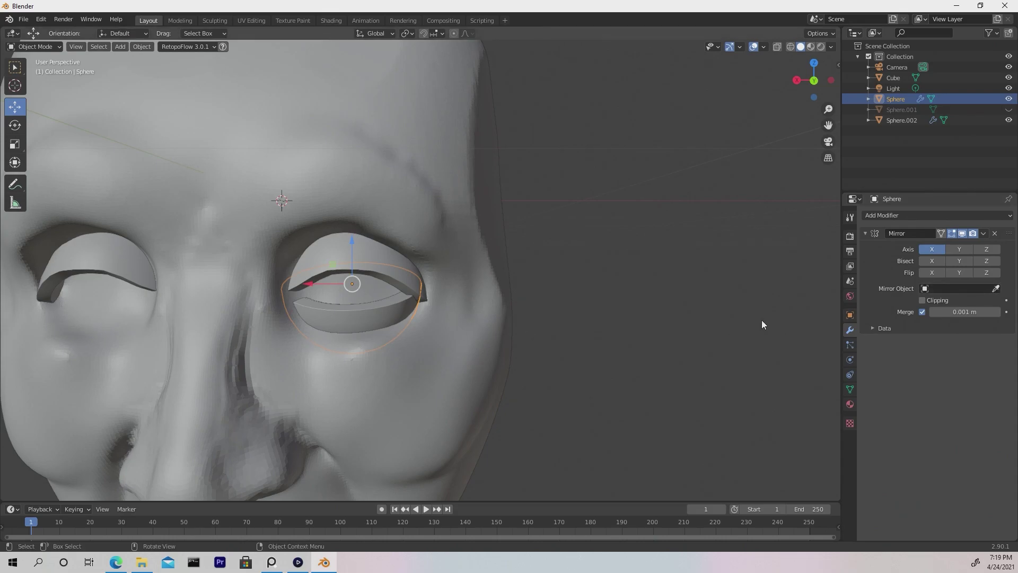
{"action": "left_click", "coordinate": [995, 288]}
{"action": "left_click", "coordinate": [278, 390]}
{"action": "left_click", "coordinate": [643, 244]}
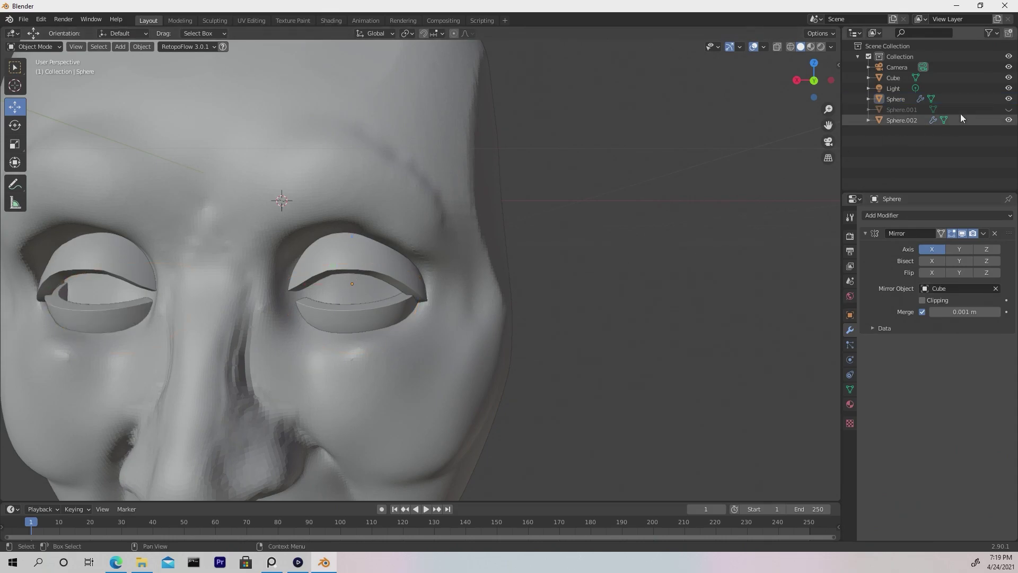
- Unhide the eyeball Sphere.001 and scale it to fit closely behind the eyelids
{"action": "left_click", "coordinate": [1008, 109]}
{"action": "left_click", "coordinate": [356, 286]}
{"action": "key", "text": "s"}
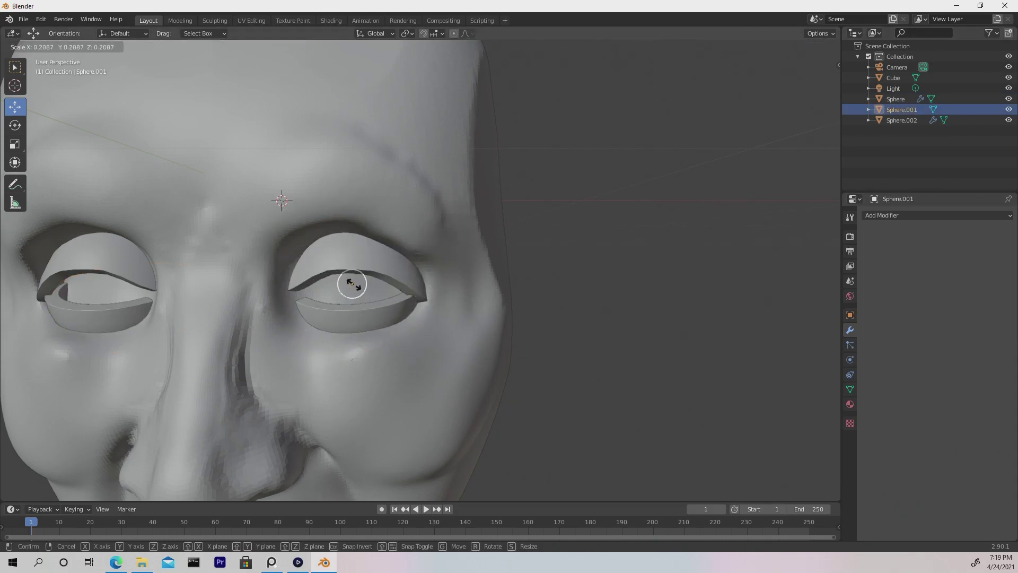
{"action": "left_click", "coordinate": [409, 271]}
- Apply smooth shading to the eyeball and mirror it on the X axis with the head (Cube) as the mirror object
{"action": "right_click", "coordinate": [378, 282]}
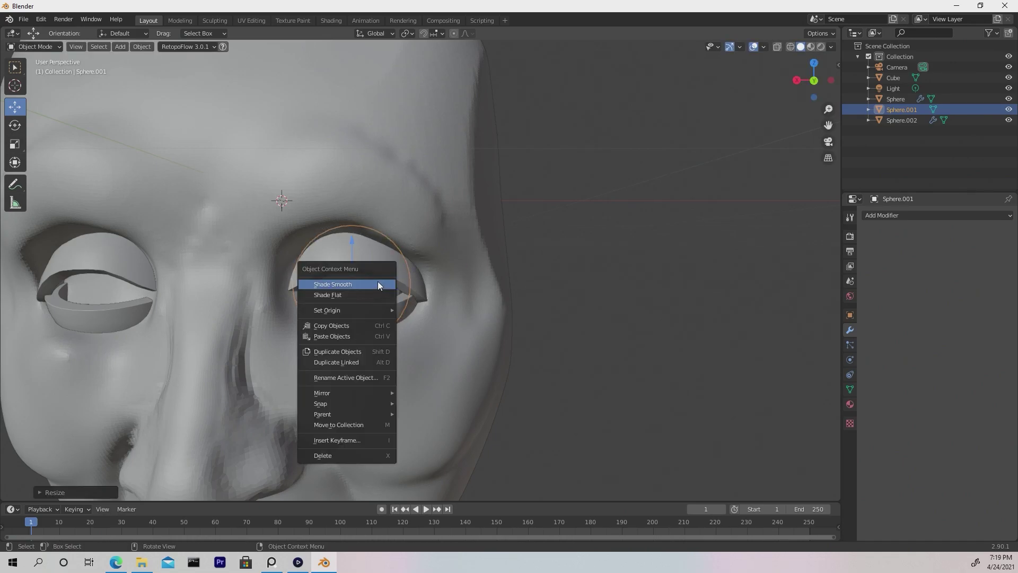
{"action": "left_click", "coordinate": [379, 283]}
{"action": "left_click", "coordinate": [925, 215]}
{"action": "left_click", "coordinate": [828, 321]}
{"action": "left_click", "coordinate": [996, 288]}
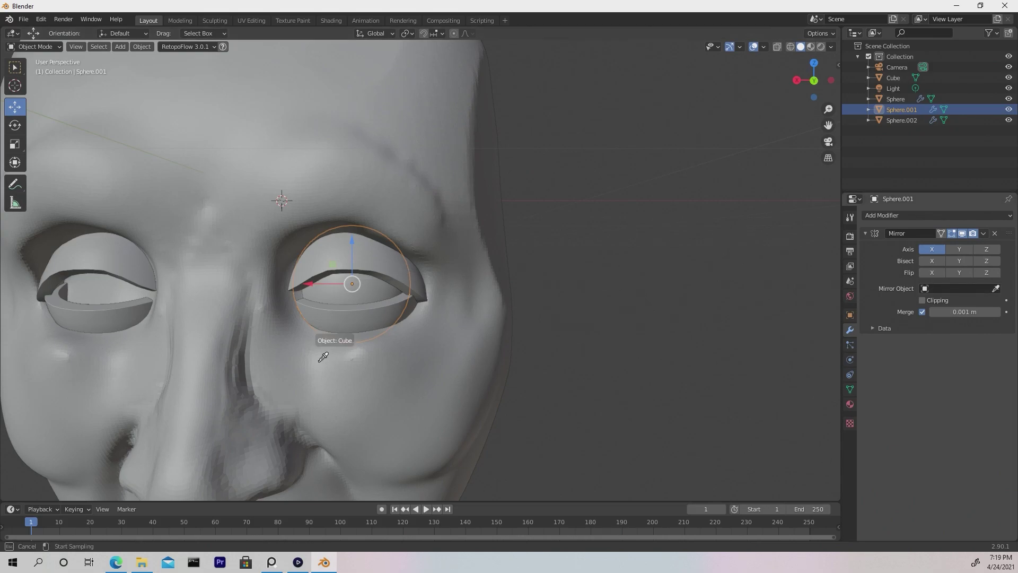
{"action": "left_click", "coordinate": [318, 312]}
- Select the head mesh and switch it to Sculpt Mode
{"action": "scroll", "coordinate": [647, 205], "scroll_direction": "down", "scroll_amount": 5}
{"action": "mouse_move", "coordinate": [556, 291]}
{"action": "middle_mouse_down"}
{"action": "mouse_move", "coordinate": [496, 291]}
{"action": "mouse_move", "coordinate": [538, 295]}
{"action": "middle_mouse_up"}
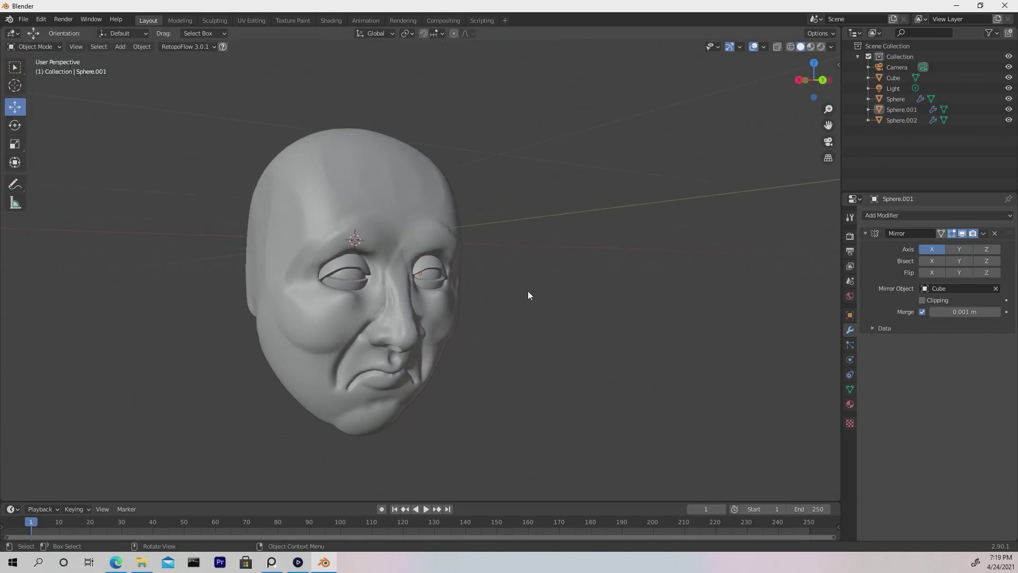
{"action": "scroll", "coordinate": [523, 291], "scroll_direction": "up", "scroll_amount": 2}
{"action": "middle_click_drag", "start_coordinate": [520, 253], "coordinate": [450, 313]}
{"action": "scroll", "coordinate": [416, 322], "scroll_direction": "up", "scroll_amount": 1}
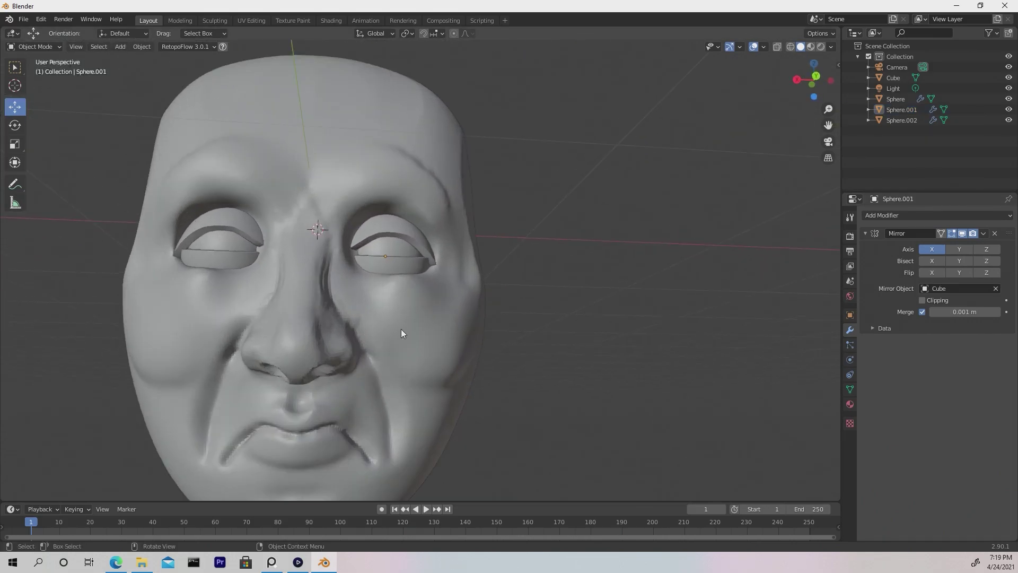
{"action": "left_click", "coordinate": [387, 330]}
{"action": "key", "text": "ctrl+Tab"}
- Carve the crease around the nostril wing with the Draw Sharp brush at a radius of 30 px, redoing the stroke once
{"action": "mouse_move", "coordinate": [563, 346]}
{"action": "middle_mouse_down", "text": "shift"}
{"action": "mouse_move", "coordinate": [614, 306]}
{"action": "mouse_move", "coordinate": [564, 341]}
{"action": "middle_mouse_up", "text": "shift"}
{"action": "scroll", "coordinate": [548, 319], "scroll_direction": "up", "scroll_amount": 2}
{"action": "key", "text": "2"}
{"action": "key", "text": "f"}
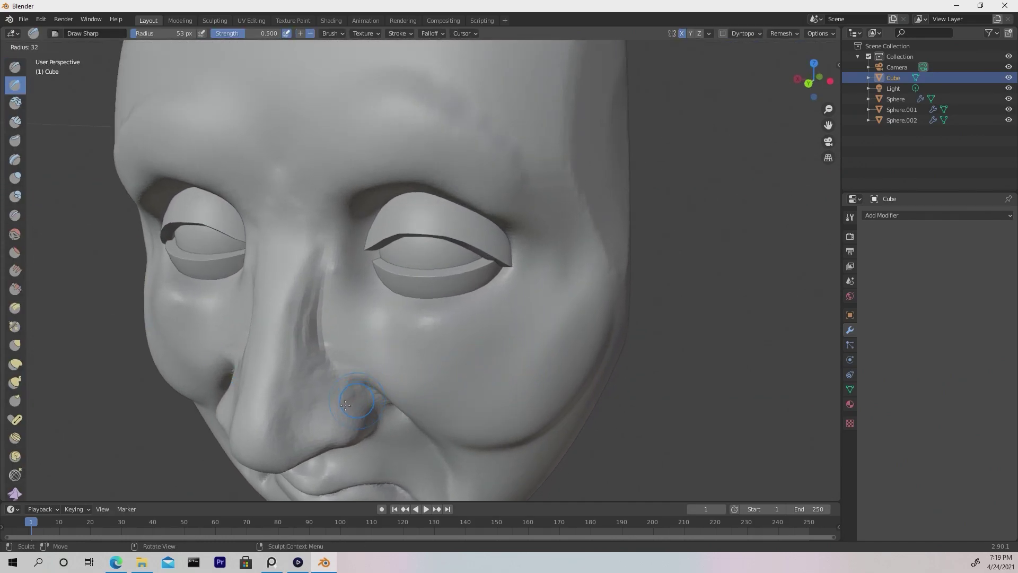
{"action": "left_click", "coordinate": [358, 393]}
{"action": "middle_click_drag", "start_coordinate": [351, 402], "coordinate": [353, 388]}
{"action": "mouse_move", "coordinate": [320, 378]}
{"action": "left_mouse_down"}
{"action": "mouse_move", "coordinate": [333, 356]}
{"action": "mouse_move", "coordinate": [375, 352]}
{"action": "left_mouse_up"}
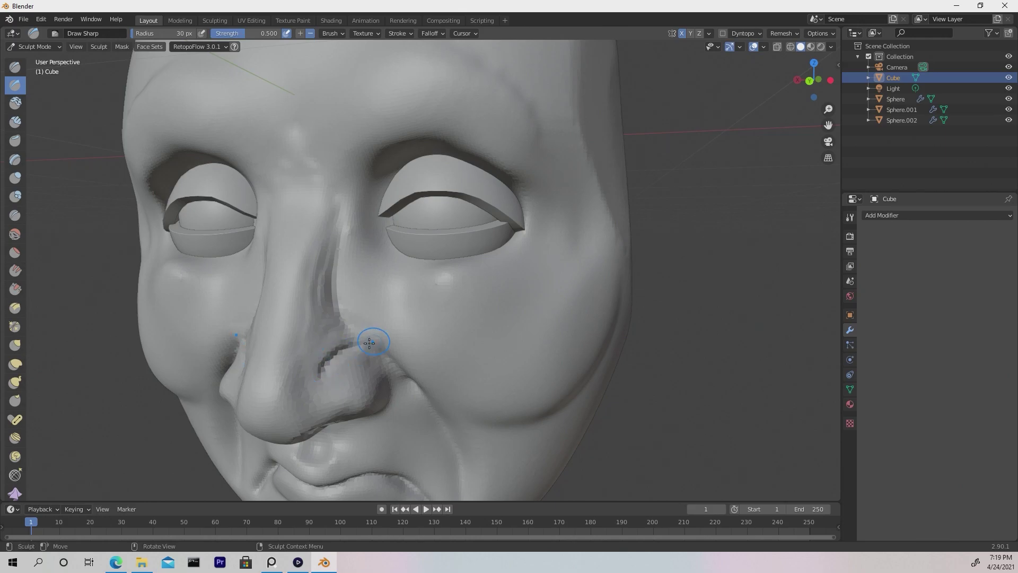
{"action": "middle_click_drag", "start_coordinate": [375, 352], "coordinate": [416, 295]}
{"action": "key", "text": "ctrl+z"}
{"action": "left_click_drag", "start_coordinate": [420, 288], "coordinate": [448, 324]}
- Reshape the side of the nose and the adjoining cheek with the Grab brush at a radius of 173 px
{"action": "middle_click_drag", "start_coordinate": [478, 315], "coordinate": [513, 302]}
{"action": "key", "text": "g"}
{"action": "key", "text": "f"}
{"action": "left_click", "coordinate": [559, 302]}
{"action": "left_click_drag", "start_coordinate": [404, 299], "coordinate": [408, 232]}
- Fit the skin around the inner eye corner and beneath the lower lid with the Grab brush at a radius of 130 px
{"action": "key", "text": "f"}
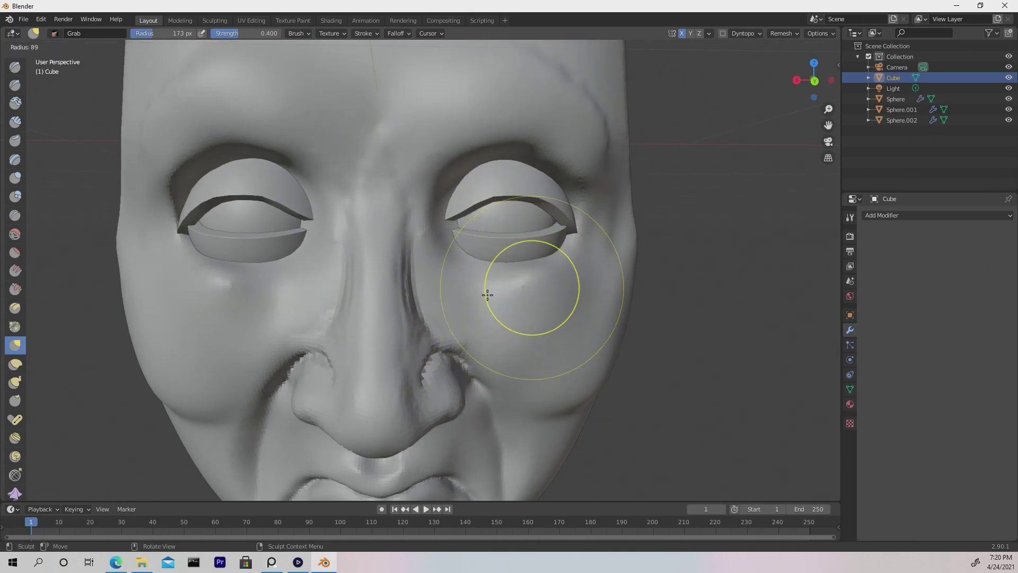
{"action": "left_click", "coordinate": [463, 293]}
{"action": "middle_click_drag", "start_coordinate": [524, 272], "coordinate": [479, 316]}
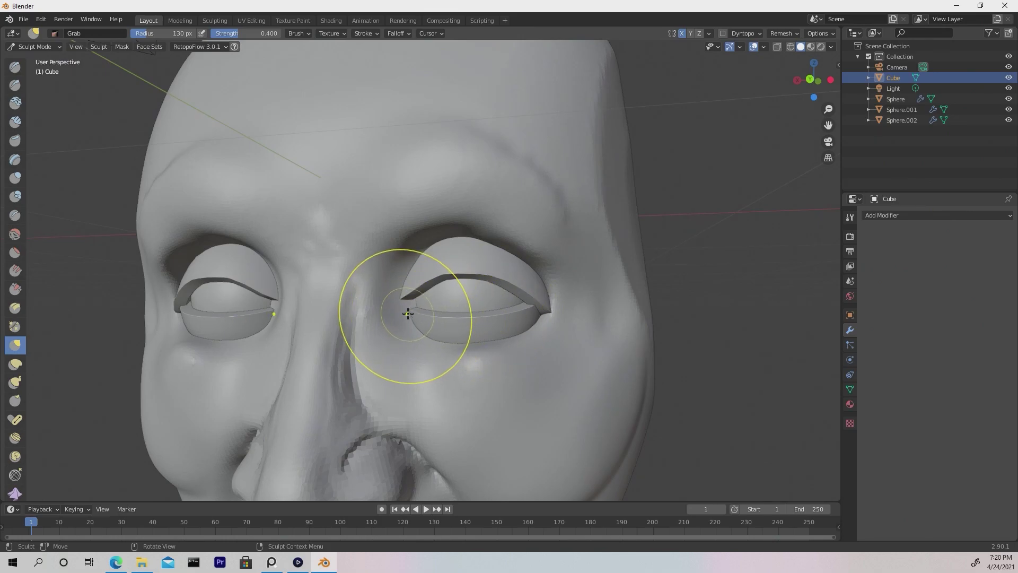
{"action": "mouse_move", "coordinate": [386, 307]}
{"action": "middle_mouse_down"}
{"action": "mouse_move", "coordinate": [484, 314]}
{"action": "mouse_move", "coordinate": [518, 279]}
{"action": "mouse_move", "coordinate": [353, 273]}
{"action": "middle_mouse_up"}
{"action": "middle_click_drag", "start_coordinate": [360, 330], "coordinate": [481, 298]}
{"action": "left_click_drag", "start_coordinate": [475, 298], "coordinate": [455, 350]}
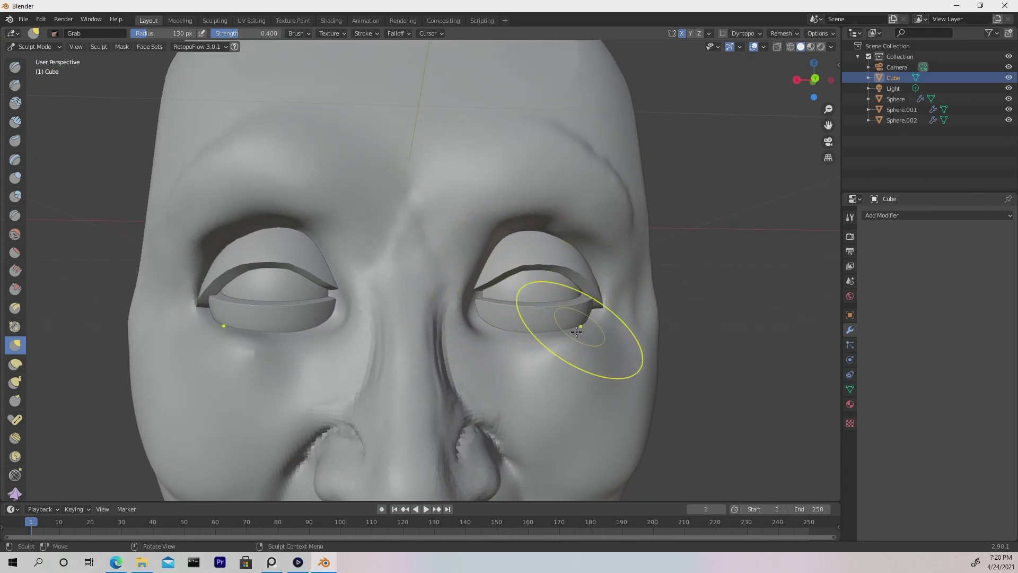
- Pull the skin at the outer eye corner, upper cheek and temple into shape with the 130 px Grab brush
{"action": "middle_click_drag", "start_coordinate": [570, 348], "coordinate": [621, 308]}
{"action": "mouse_move", "coordinate": [621, 309]}
{"action": "left_mouse_down"}
{"action": "mouse_move", "coordinate": [603, 297]}
{"action": "mouse_move", "coordinate": [582, 304]}
{"action": "mouse_move", "coordinate": [615, 305]}
{"action": "left_mouse_up"}
{"action": "mouse_move", "coordinate": [616, 305]}
{"action": "left_mouse_down"}
{"action": "mouse_move", "coordinate": [575, 301]}
{"action": "mouse_move", "coordinate": [506, 347]}
{"action": "left_mouse_up"}
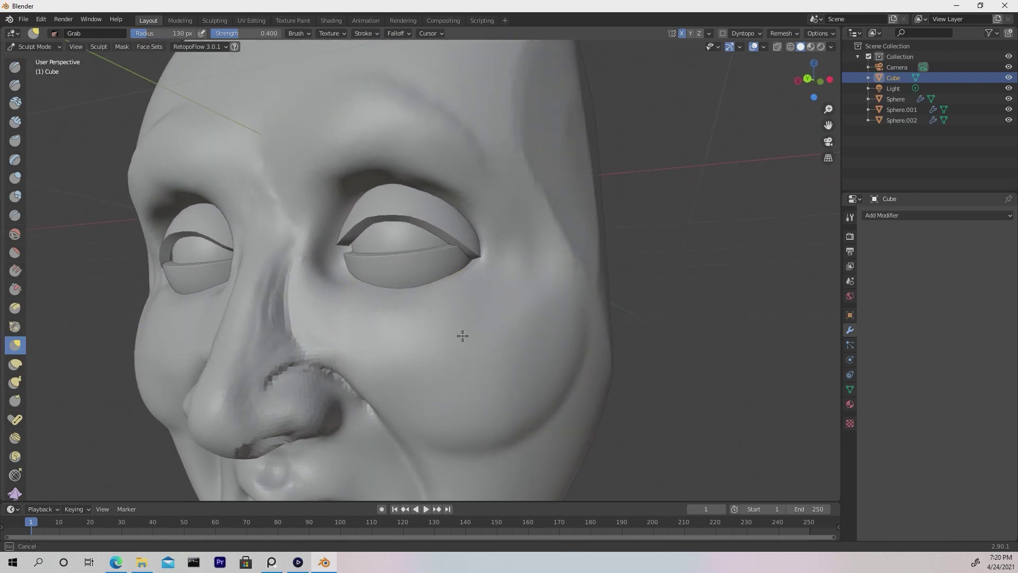
{"action": "left_click_drag", "start_coordinate": [532, 352], "coordinate": [487, 364], "text": "alt"}
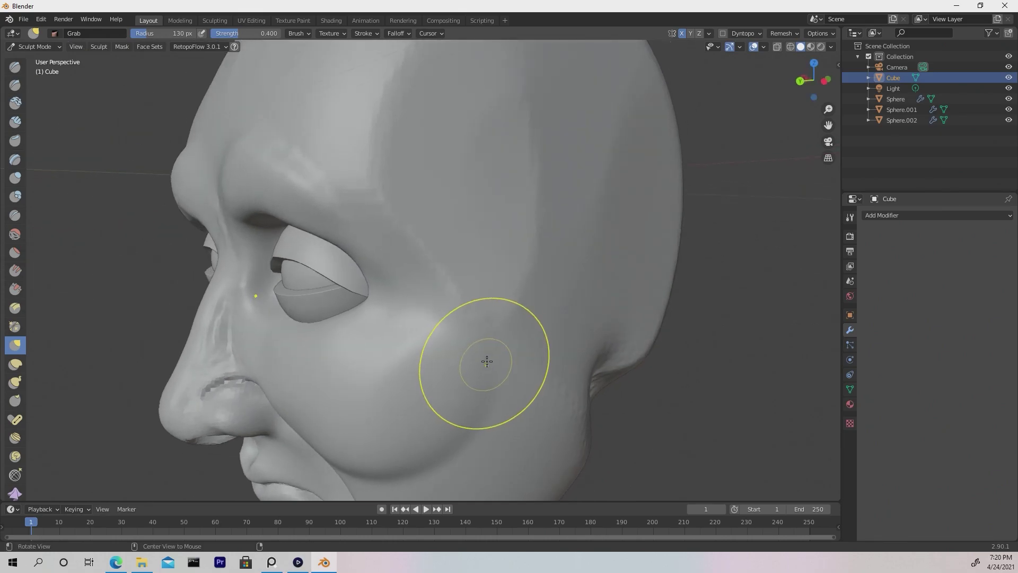
{"action": "left_click_drag", "start_coordinate": [466, 238], "coordinate": [461, 228]}
- Reshape the nostril wings from below with the Grab brush at a radius of 94 px
{"action": "mouse_move", "coordinate": [532, 323]}
{"action": "left_mouse_down", "text": "ctrl+alt"}
{"action": "mouse_move", "coordinate": [507, 355]}
{"action": "mouse_move", "coordinate": [527, 317]}
{"action": "left_mouse_up", "text": "ctrl+alt"}
{"action": "left_click_drag", "start_coordinate": [472, 381], "coordinate": [477, 337], "text": "alt"}
{"action": "left_click_drag", "start_coordinate": [477, 337], "coordinate": [473, 308], "text": "alt+shift"}
{"action": "left_click", "coordinate": [455, 336]}
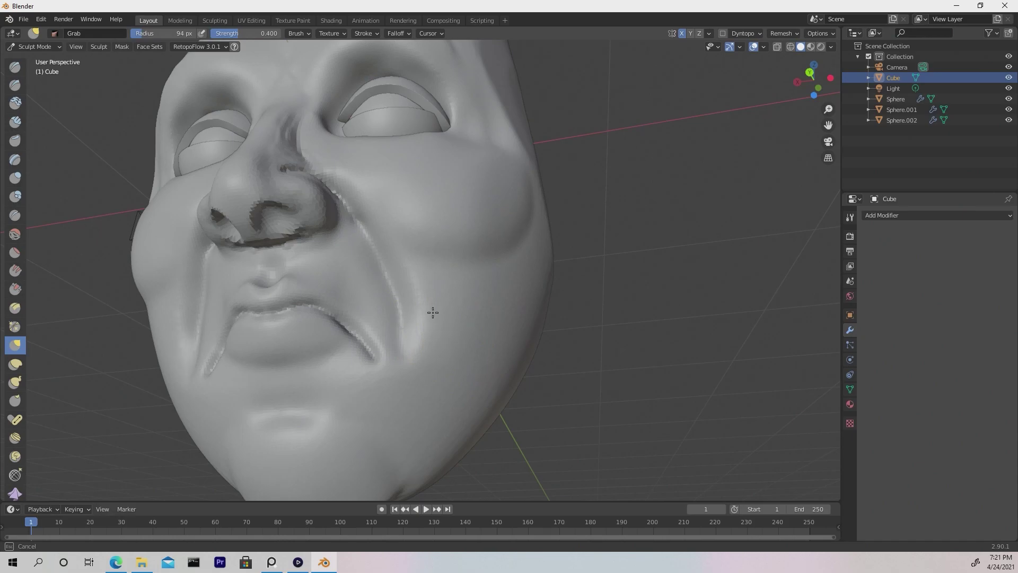
{"action": "mouse_move", "coordinate": [485, 302]}
{"action": "left_mouse_down", "text": "alt"}
{"action": "mouse_move", "coordinate": [503, 310]}
{"action": "mouse_move", "coordinate": [442, 273]}
{"action": "left_mouse_up", "text": "alt"}
{"action": "left_click_drag", "start_coordinate": [435, 273], "coordinate": [400, 268], "text": "alt"}
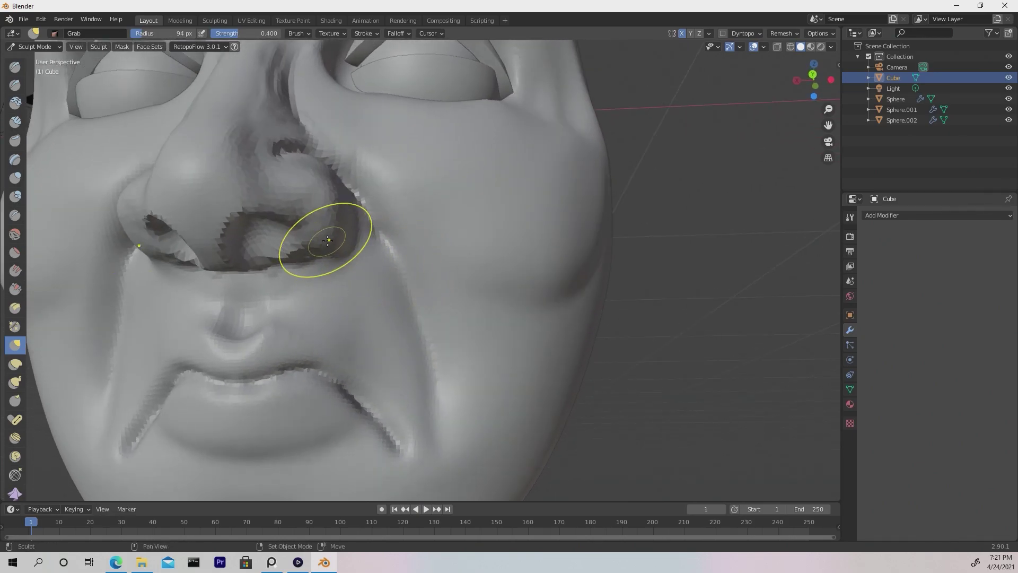
{"action": "mouse_move", "coordinate": [295, 249]}
{"action": "left_mouse_down", "text": "alt"}
{"action": "mouse_move", "coordinate": [277, 286]}
{"action": "mouse_move", "coordinate": [341, 269]}
{"action": "mouse_move", "coordinate": [218, 289]}
{"action": "left_mouse_up", "text": "alt"}
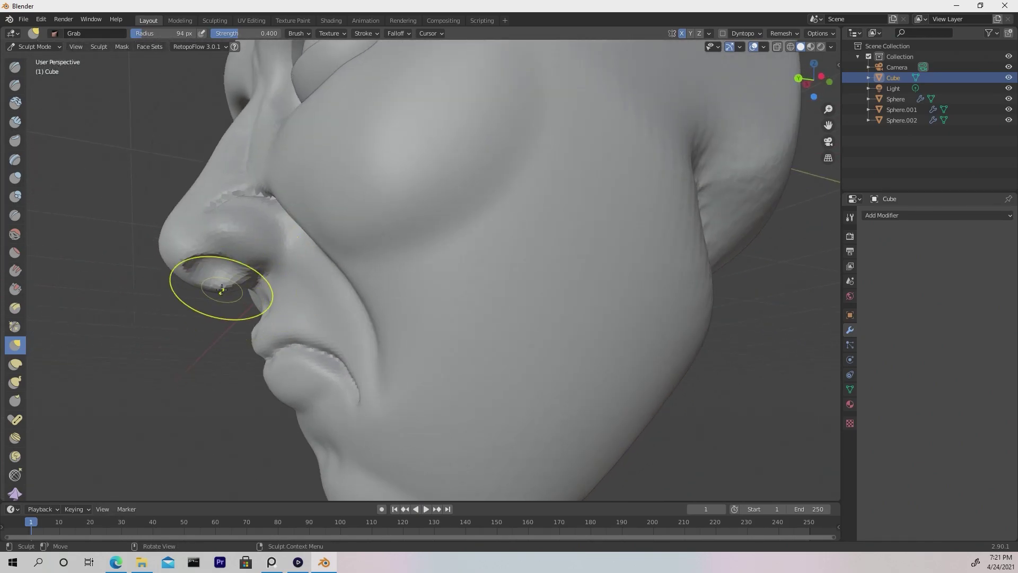
- Carve a deeper crease under the back of the skull, behind the jaw, with the Draw Sharp brush in left side view
{"action": "left_click_drag", "start_coordinate": [280, 281], "coordinate": [470, 364], "text": "alt"}
{"action": "mouse_move", "coordinate": [507, 334]}
{"action": "left_mouse_down", "text": "alt"}
{"action": "mouse_move", "coordinate": [539, 352]}
{"action": "mouse_move", "coordinate": [488, 352]}
{"action": "mouse_move", "coordinate": [493, 336]}
{"action": "left_mouse_up", "text": "alt"}
{"action": "left_click_drag", "start_coordinate": [493, 336], "coordinate": [575, 446], "text": "alt"}
{"action": "left_click_drag", "start_coordinate": [531, 345], "coordinate": [548, 388], "text": "alt"}
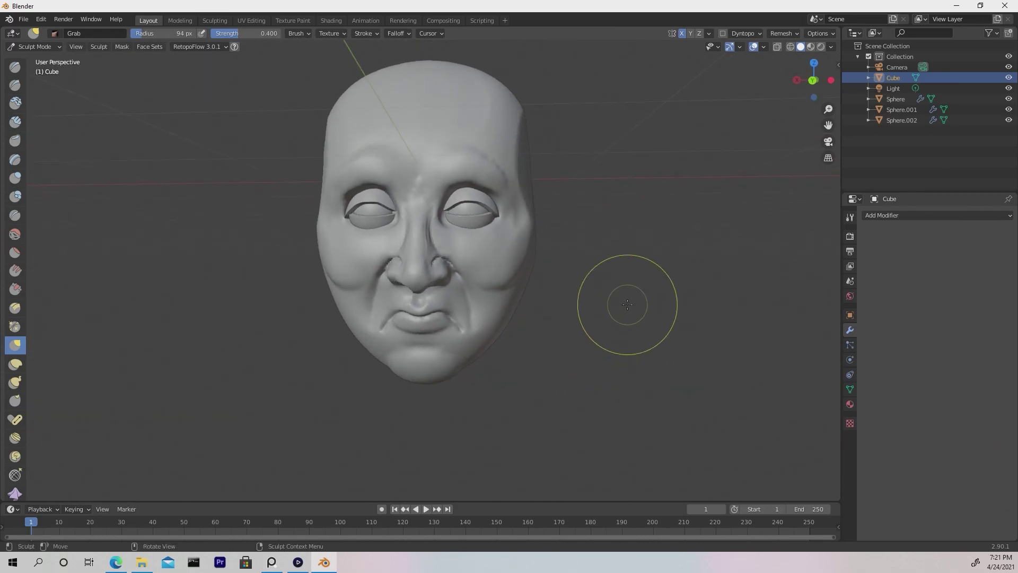
{"action": "key", "text": "ctrl+KP_3"}
{"action": "left_click_drag", "start_coordinate": [611, 285], "coordinate": [567, 305], "text": "ctrl+alt"}
{"action": "left_click_drag", "start_coordinate": [485, 368], "coordinate": [525, 328], "text": "ctrl+alt"}
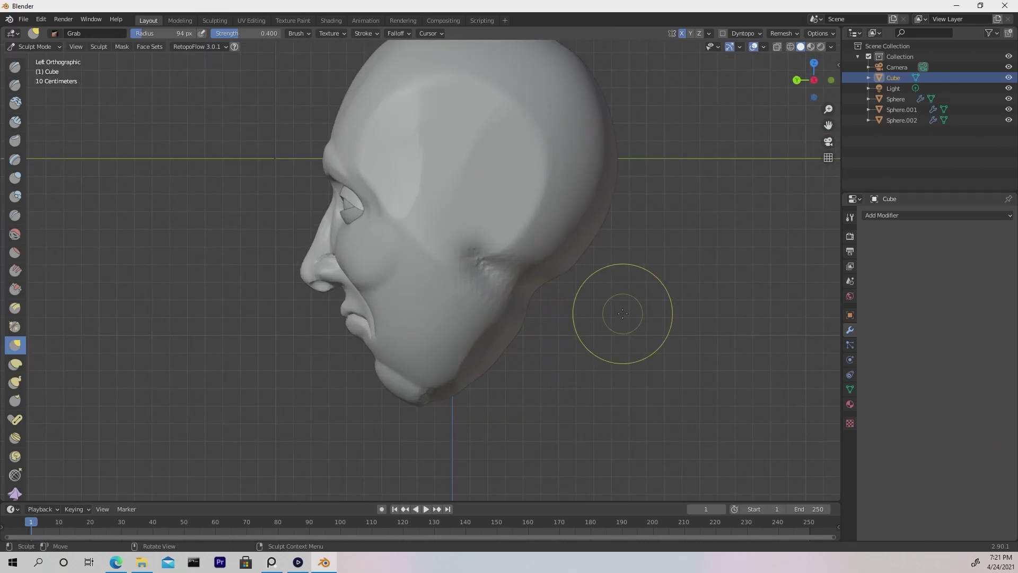
{"action": "key", "text": "8"}
{"action": "left_click_drag", "start_coordinate": [499, 263], "coordinate": [494, 265]}
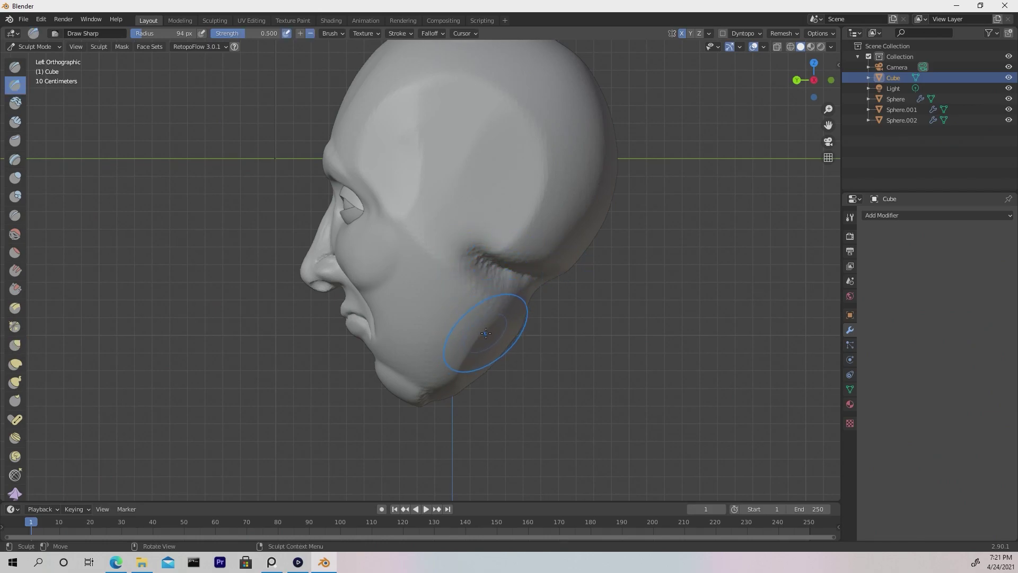
- Flatten the area beneath the skull crease and behind the jaw with the Scrape/Peaks brush at 94 px radius and strength 1.000
{"action": "key", "text": "shift+t"}
{"action": "left_click_drag", "start_coordinate": [501, 351], "coordinate": [449, 342], "text": "alt"}
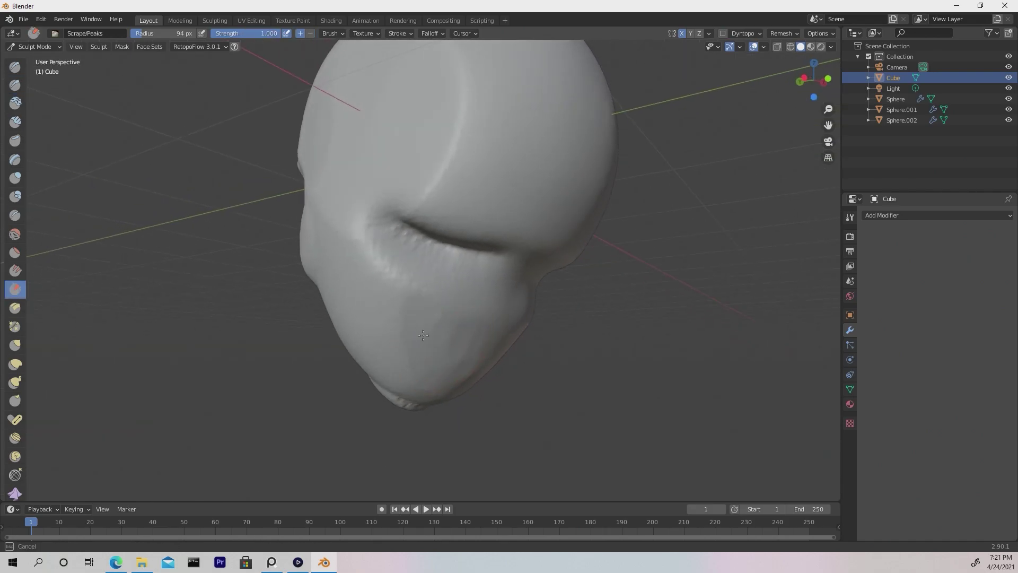
{"action": "mouse_move", "coordinate": [445, 289]}
{"action": "left_mouse_down", "text": "alt"}
{"action": "mouse_move", "coordinate": [466, 281]}
{"action": "mouse_move", "coordinate": [462, 273]}
{"action": "mouse_move", "coordinate": [453, 349]}
{"action": "left_mouse_up", "text": "alt"}
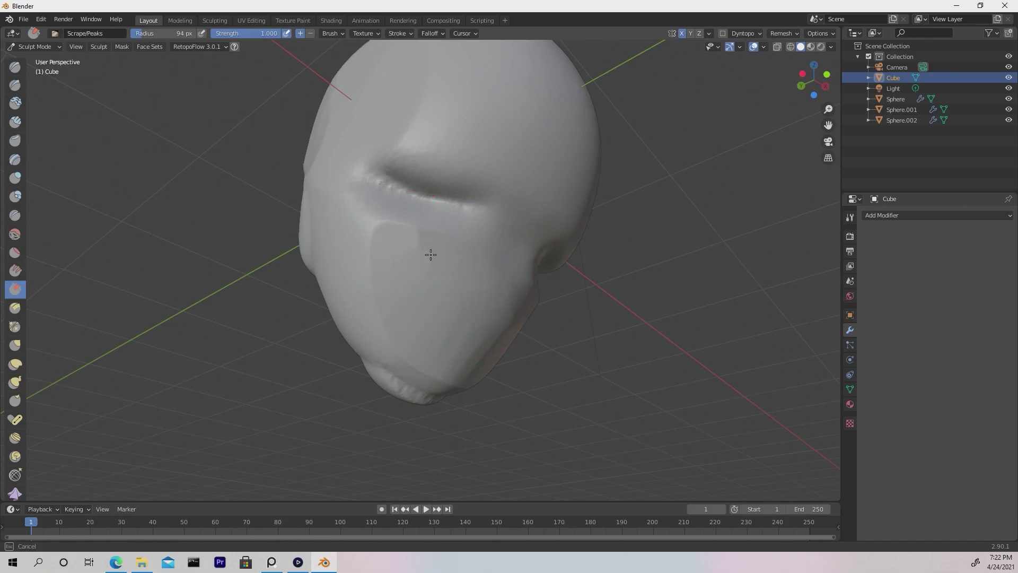
- Shape the jawline and chin into a narrower form with the Grab brush at a radius of 94 px
{"action": "mouse_move", "coordinate": [455, 342]}
{"action": "middle_mouse_down"}
{"action": "mouse_move", "coordinate": [436, 350]}
{"action": "mouse_move", "coordinate": [474, 392]}
{"action": "mouse_move", "coordinate": [454, 387]}
{"action": "mouse_move", "coordinate": [429, 400]}
{"action": "mouse_move", "coordinate": [527, 416]}
{"action": "middle_mouse_up"}
{"action": "key", "text": "g"}
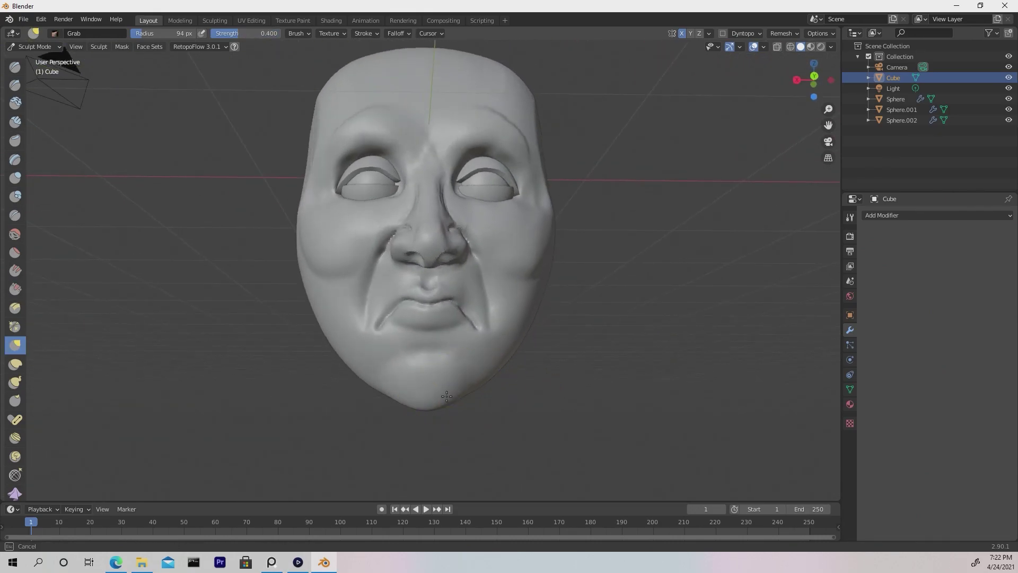
{"action": "middle_click_drag", "start_coordinate": [507, 374], "coordinate": [495, 391]}
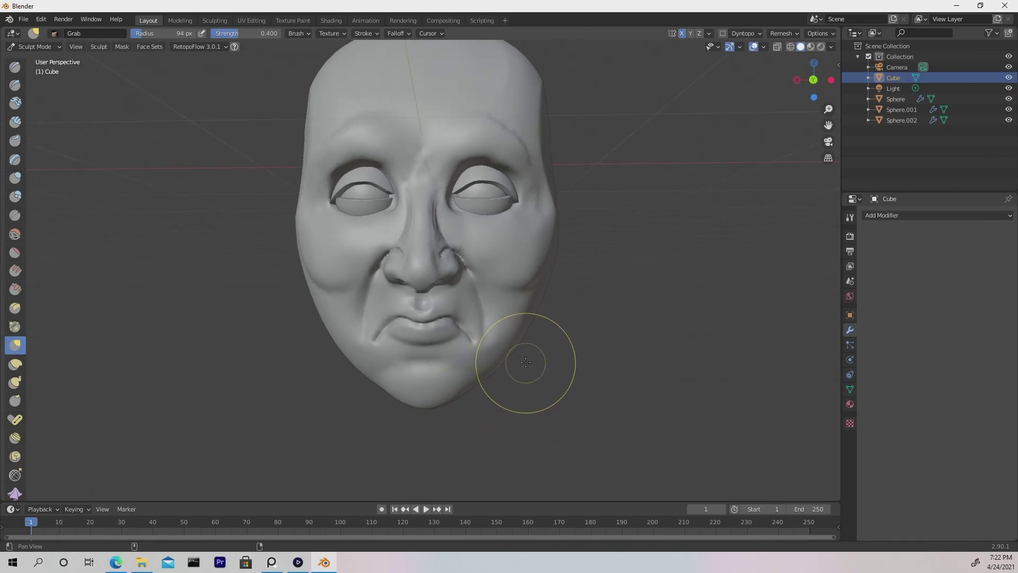
{"action": "middle_click_drag", "start_coordinate": [590, 287], "coordinate": [668, 322]}
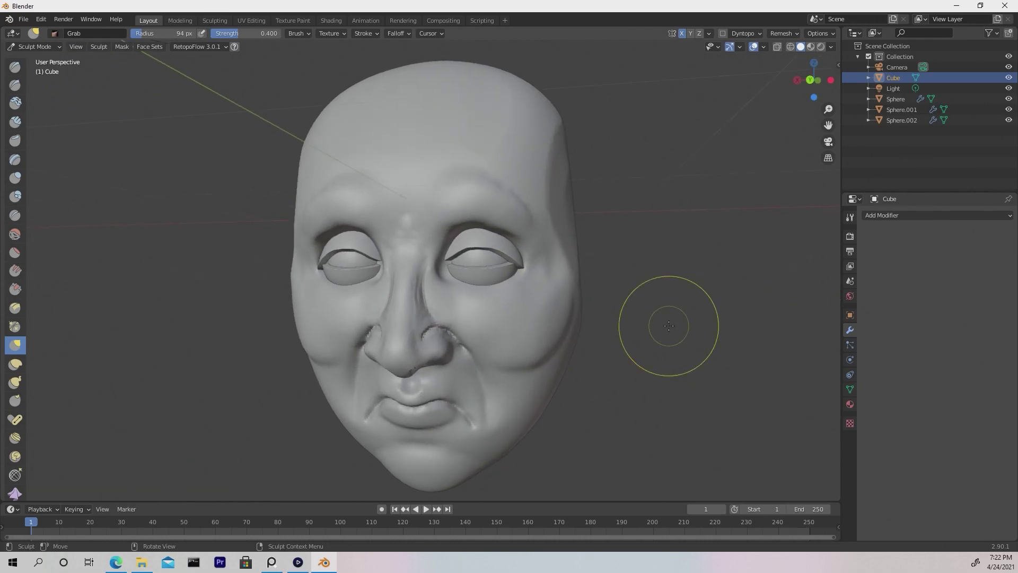
- Add a cylinder mesh flattened along Z into a disc and place it beside the head
{"action": "scroll", "coordinate": [668, 321], "scroll_direction": "down", "scroll_amount": 3}
{"action": "key", "text": "shift+a"}
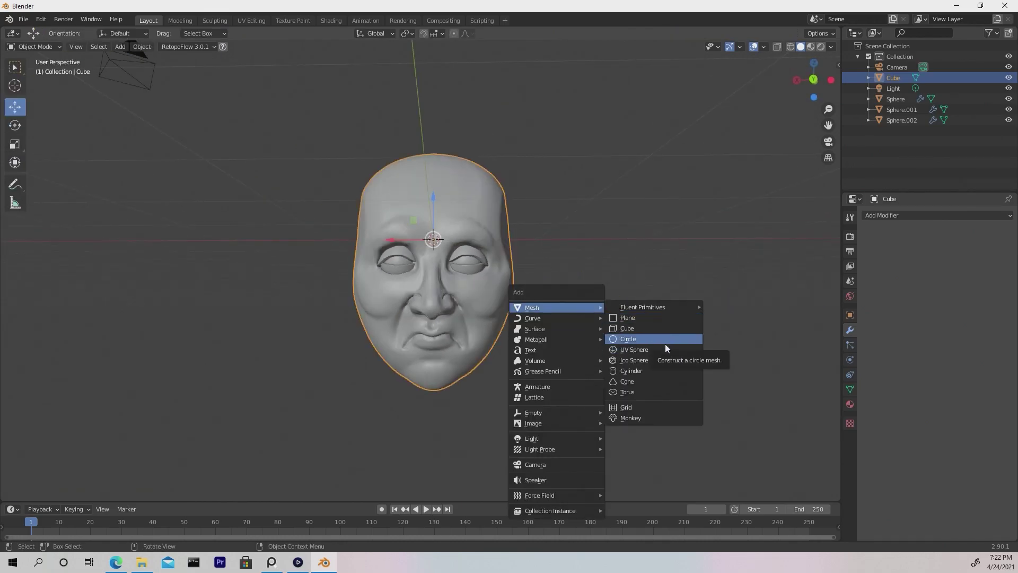
{"action": "left_click", "coordinate": [631, 370]}
{"action": "key", "text": "s"}
{"action": "key", "text": "z"}
{"action": "key", "text": "Return"}
{"action": "key", "text": "g"}
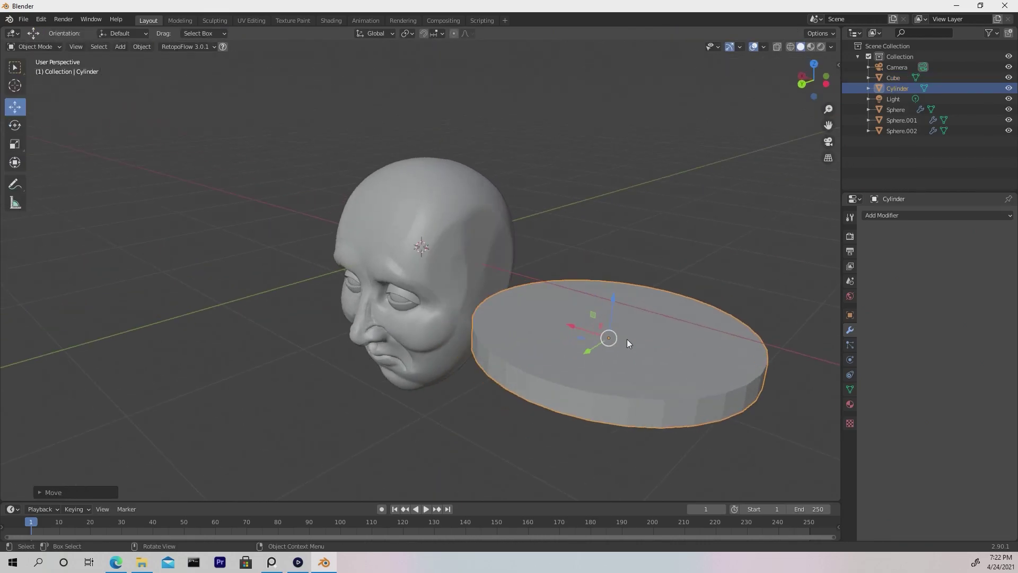
- Scale the disc down to about ear size, adjust its thickness along Z and move it next to the head
{"action": "key", "text": "g"}
{"action": "key", "text": "Return"}
{"action": "key", "text": "s"}
{"action": "key", "text": "z"}
{"action": "key", "text": "Return"}
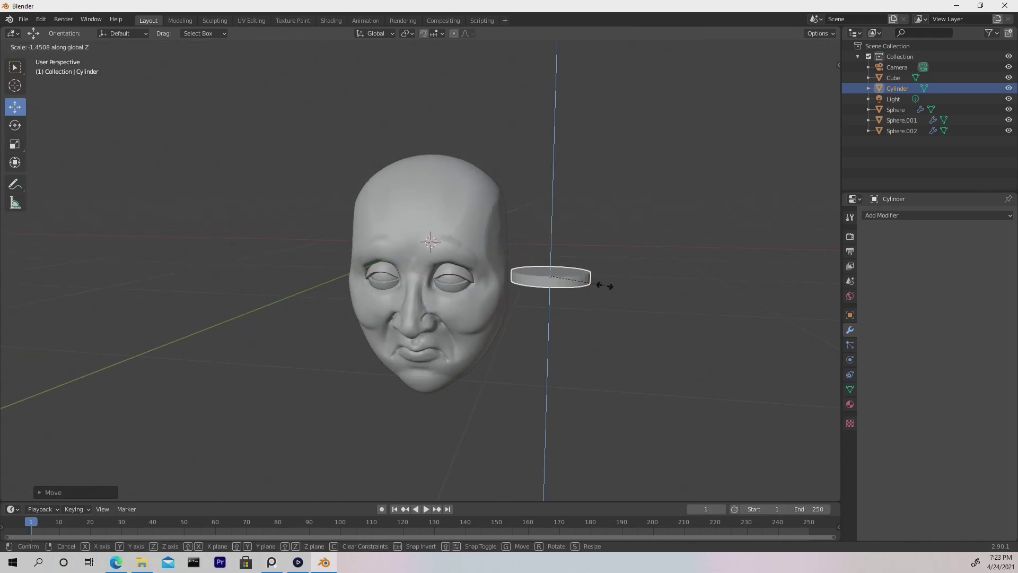
- Rotate the disc upright about the Y axis and place it flat against the side of the head at ear position
{"action": "scroll", "coordinate": [598, 282], "scroll_direction": "up", "scroll_amount": 4}
{"action": "middle_click_drag", "start_coordinate": [583, 294], "coordinate": [552, 310]}
{"action": "key", "text": "r"}
{"action": "key", "text": "y"}
{"action": "key", "text": "Return"}
{"action": "key", "text": "g"}
{"action": "key", "text": "Return"}
{"action": "left_click", "coordinate": [14, 127]}
{"action": "left_click_drag", "start_coordinate": [458, 271], "coordinate": [447, 262]}
{"action": "left_click_drag", "start_coordinate": [445, 300], "coordinate": [403, 290]}
{"action": "left_click", "coordinate": [15, 109]}
{"action": "scroll", "coordinate": [437, 276], "scroll_direction": "down", "scroll_amount": 3}
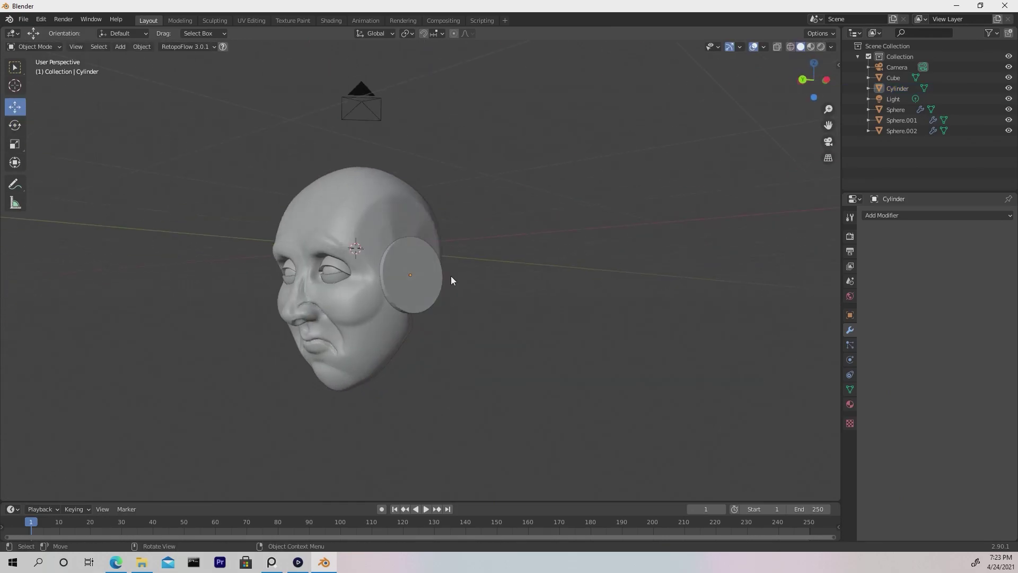
- Reposition the upright disc against the side of the head, shifting it along the X axis
{"action": "middle_click_drag", "start_coordinate": [437, 276], "coordinate": [467, 243]}
{"action": "middle_click_drag", "start_coordinate": [466, 288], "coordinate": [260, 218]}
{"action": "left_click", "coordinate": [467, 244]}
{"action": "left_click_drag", "start_coordinate": [390, 297], "coordinate": [429, 323]}
{"action": "left_click", "coordinate": [15, 126]}
{"action": "key", "text": "g"}
{"action": "key", "text": "x"}
{"action": "left_click", "coordinate": [435, 357]}
- Scale the disc uniformly and along Z into an upright oval matching the ear's proportions
{"action": "middle_click_drag", "start_coordinate": [436, 356], "coordinate": [358, 323]}
{"action": "key", "text": "s"}
{"action": "left_click", "coordinate": [390, 305]}
{"action": "key", "text": "s"}
{"action": "key", "text": "z"}
{"action": "left_click", "coordinate": [377, 299]}
- Move the oval disc to the ear position just above and behind the jaw
{"action": "mouse_move", "coordinate": [467, 254]}
{"action": "middle_mouse_down"}
{"action": "mouse_move", "coordinate": [437, 284]}
{"action": "mouse_move", "coordinate": [451, 254]}
{"action": "middle_mouse_up"}
{"action": "left_click", "coordinate": [15, 107]}
{"action": "left_click_drag", "start_coordinate": [363, 260], "coordinate": [393, 250]}
{"action": "middle_click_drag", "start_coordinate": [393, 249], "coordinate": [409, 247]}
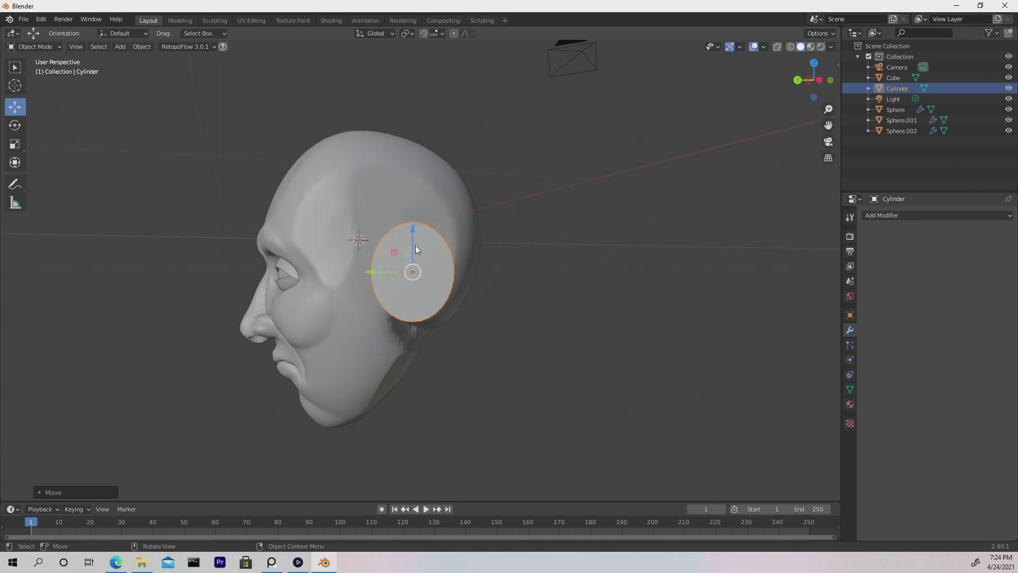
{"action": "left_click_drag", "start_coordinate": [412, 247], "coordinate": [413, 249]}
{"action": "left_click", "coordinate": [522, 261]}
- Tilt the disc slightly in front view to follow the side of the head, and fine-tune its height along Z
{"action": "middle_click_drag", "start_coordinate": [522, 261], "coordinate": [555, 266]}
{"action": "scroll", "coordinate": [477, 292], "scroll_direction": "down", "scroll_amount": 2}
{"action": "middle_click_drag", "start_coordinate": [456, 302], "coordinate": [425, 310]}
{"action": "left_click", "coordinate": [428, 272]}
{"action": "left_click", "coordinate": [15, 125]}
{"action": "middle_click_drag", "start_coordinate": [428, 271], "coordinate": [435, 276]}
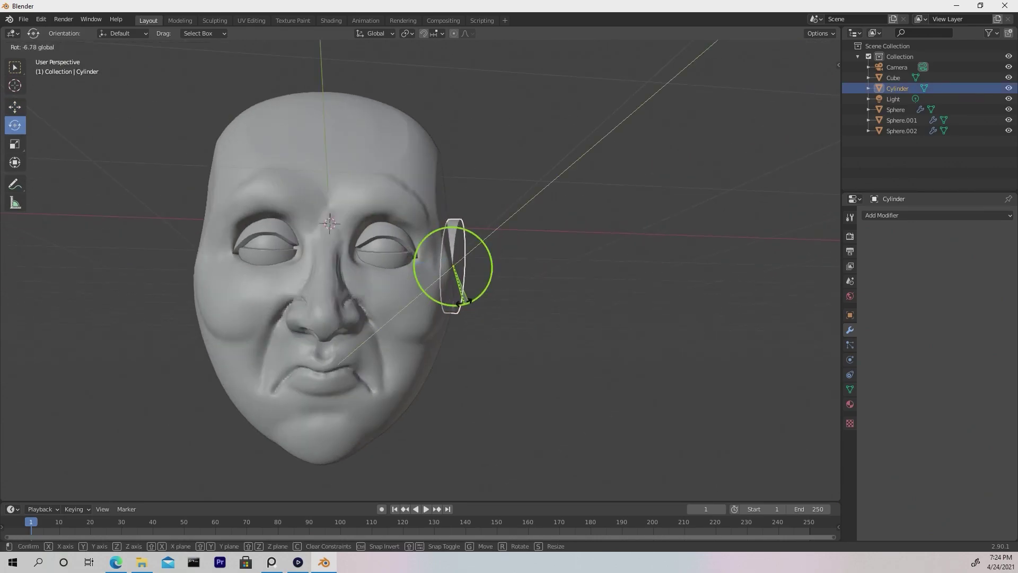
{"action": "key", "text": "s"}
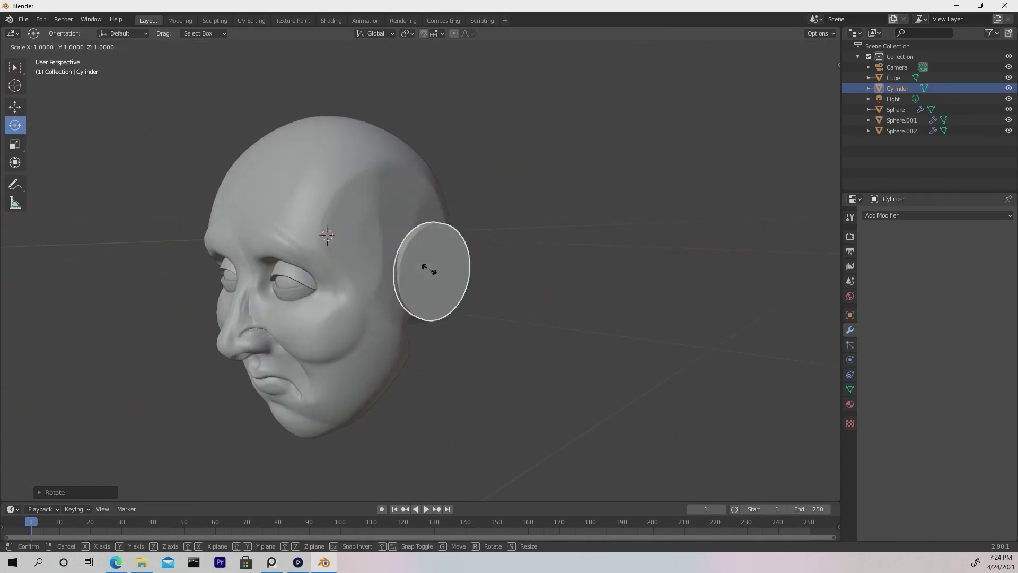
{"action": "key", "text": "z"}
{"action": "left_click", "coordinate": [423, 259]}
{"action": "left_click", "coordinate": [561, 238]}
- Add edge loops around the disc's rim and inset its flat faces in Edit Mode
{"action": "scroll", "coordinate": [509, 250], "scroll_direction": "up", "scroll_amount": 2}
{"action": "middle_click_drag", "start_coordinate": [440, 262], "coordinate": [471, 262]}
{"action": "scroll", "coordinate": [471, 262], "scroll_direction": "up", "scroll_amount": 1}
{"action": "key", "text": "Tab"}
{"action": "key", "text": "ctrl+r"}
{"action": "left_click", "coordinate": [436, 213]}
{"action": "key", "text": "ctrl+r"}
{"action": "key", "text": "3"}
{"action": "left_click", "coordinate": [482, 211]}
{"action": "middle_click_drag", "start_coordinate": [484, 211], "coordinate": [476, 210]}
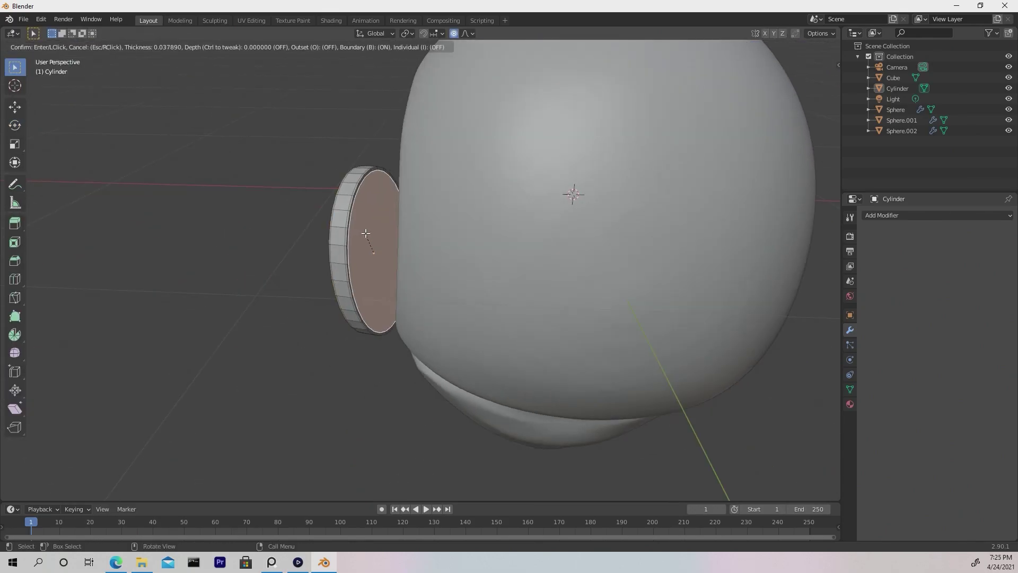
- Add a Subdivision Surface modifier to the disc, raise its viewport level and apply it
{"action": "key", "text": "Tab"}
{"action": "left_click", "coordinate": [896, 215]}
{"action": "left_click", "coordinate": [827, 392]}
{"action": "left_click", "coordinate": [998, 263]}
{"action": "scroll", "coordinate": [419, 253], "scroll_direction": "up", "scroll_amount": 3}
{"action": "middle_click_drag", "start_coordinate": [419, 253], "coordinate": [623, 256]}
{"action": "key", "text": "Tab"}
{"action": "key", "text": "Tab"}
{"action": "left_click", "coordinate": [984, 233]}
{"action": "left_click", "coordinate": [467, 243]}
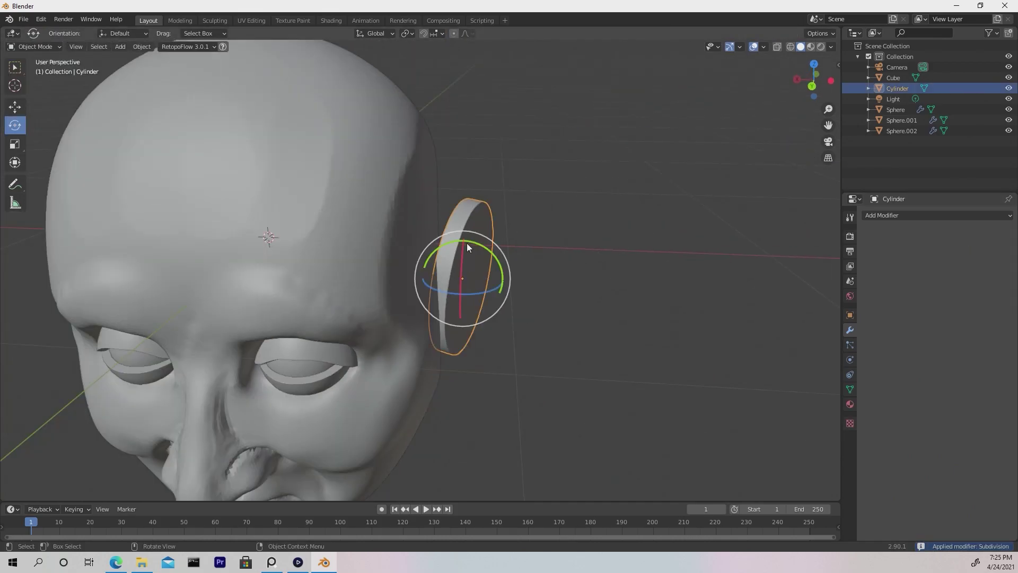
- Apply the disc's object transforms, including its location
{"action": "key", "text": "ctrl+a"}
{"action": "left_click", "coordinate": [467, 247]}
{"action": "left_click", "coordinate": [97, 454]}
{"action": "left_click", "coordinate": [573, 416]}
{"action": "middle_click_drag", "start_coordinate": [574, 416], "coordinate": [568, 380]}
{"action": "left_click", "coordinate": [480, 270]}
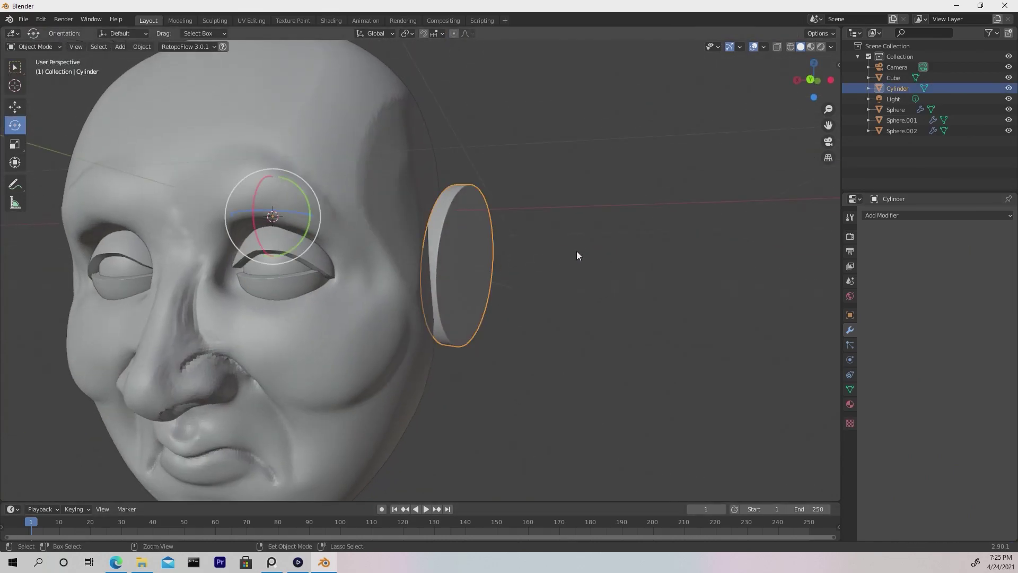
- Voxel-remesh the disc at a finer voxel size in Sculpt Mode
{"action": "key", "text": "ctrl+Tab"}
{"action": "mouse_move", "coordinate": [563, 317]}
{"action": "middle_mouse_down"}
{"action": "mouse_move", "coordinate": [522, 331]}
{"action": "mouse_move", "coordinate": [339, 323]}
{"action": "mouse_move", "coordinate": [439, 323]}
{"action": "mouse_move", "coordinate": [472, 332]}
{"action": "mouse_move", "coordinate": [466, 355]}
{"action": "mouse_move", "coordinate": [496, 284]}
{"action": "mouse_move", "coordinate": [488, 318]}
{"action": "middle_mouse_up"}
{"action": "scroll", "coordinate": [551, 330], "scroll_direction": "up", "scroll_amount": 1}
{"action": "key", "text": "shift+r"}
{"action": "left_click", "coordinate": [658, 246]}
{"action": "key", "text": "ctrl+r"}
- Sculpt the disc into an ear with outer rim, inner fold, canal hollow and lobe, using the Draw brush at 32 px radius and 0.500 strength
{"action": "mouse_move", "coordinate": [495, 246]}
{"action": "middle_mouse_down"}
{"action": "mouse_move", "coordinate": [476, 285]}
{"action": "mouse_move", "coordinate": [500, 316]}
{"action": "middle_mouse_up"}
{"action": "scroll", "coordinate": [501, 316], "scroll_direction": "up", "scroll_amount": 2}
{"action": "key", "text": "x"}
{"action": "key", "text": "f"}
{"action": "left_click", "coordinate": [482, 376]}
{"action": "left_click_drag", "start_coordinate": [472, 390], "coordinate": [499, 237]}
{"action": "mouse_move", "coordinate": [513, 354]}
{"action": "middle_mouse_down"}
{"action": "mouse_move", "coordinate": [452, 334]}
{"action": "mouse_move", "coordinate": [443, 364]}
{"action": "middle_mouse_up"}
{"action": "key", "text": "c"}
{"action": "mouse_move", "coordinate": [430, 294]}
{"action": "middle_mouse_down"}
{"action": "mouse_move", "coordinate": [462, 345]}
{"action": "mouse_move", "coordinate": [523, 352]}
{"action": "mouse_move", "coordinate": [405, 391]}
{"action": "mouse_move", "coordinate": [411, 362]}
{"action": "mouse_move", "coordinate": [482, 348]}
{"action": "mouse_move", "coordinate": [404, 386]}
{"action": "middle_mouse_up"}
{"action": "key", "text": "x"}
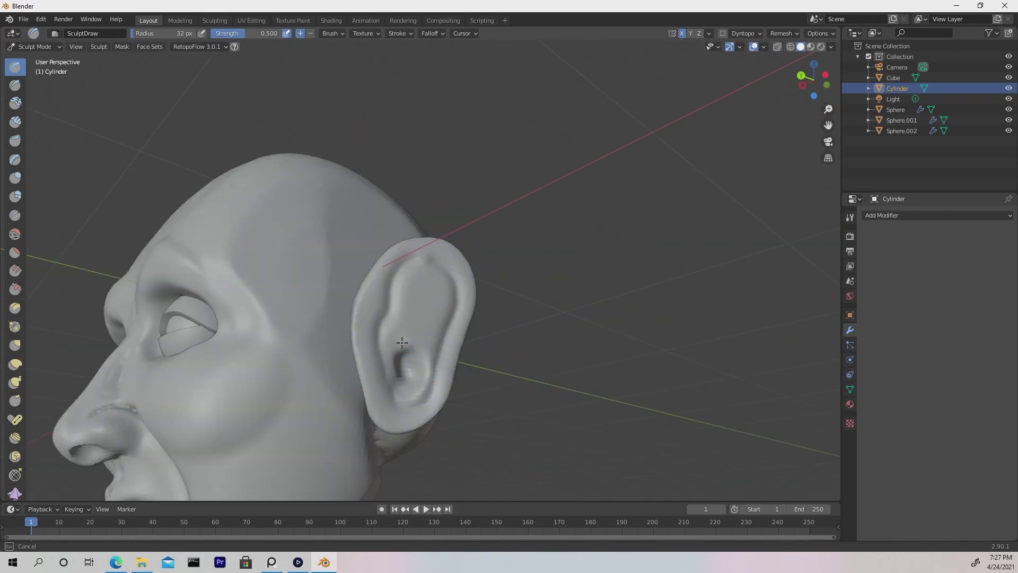
{"action": "mouse_move", "coordinate": [428, 304]}
{"action": "left_mouse_down", "text": "ctrl"}
{"action": "mouse_move", "coordinate": [406, 381]}
{"action": "mouse_move", "coordinate": [407, 353]}
{"action": "left_mouse_up", "text": "ctrl"}
- Mirror the ear to the other side with a Mirror modifier that uses the head as mirror object, and apply it
{"action": "mouse_move", "coordinate": [452, 364]}
{"action": "middle_mouse_down"}
{"action": "mouse_move", "coordinate": [436, 337]}
{"action": "mouse_move", "coordinate": [570, 372]}
{"action": "middle_mouse_up"}
{"action": "middle_click_drag", "start_coordinate": [570, 371], "coordinate": [504, 348]}
{"action": "key", "text": "ctrl+Tab"}
{"action": "left_click", "coordinate": [918, 215]}
{"action": "left_click", "coordinate": [795, 320]}
{"action": "left_click", "coordinate": [996, 288]}
{"action": "left_click", "coordinate": [349, 352]}
{"action": "mouse_move", "coordinate": [562, 329]}
{"action": "middle_mouse_down"}
{"action": "mouse_move", "coordinate": [616, 332]}
{"action": "mouse_move", "coordinate": [542, 308]}
{"action": "middle_mouse_up"}
{"action": "key", "text": "ctrl+a"}
- Join the two ears to the head mesh, keeping the head as the active object
{"action": "left_click", "coordinate": [374, 297]}
{"action": "left_click", "coordinate": [570, 313]}
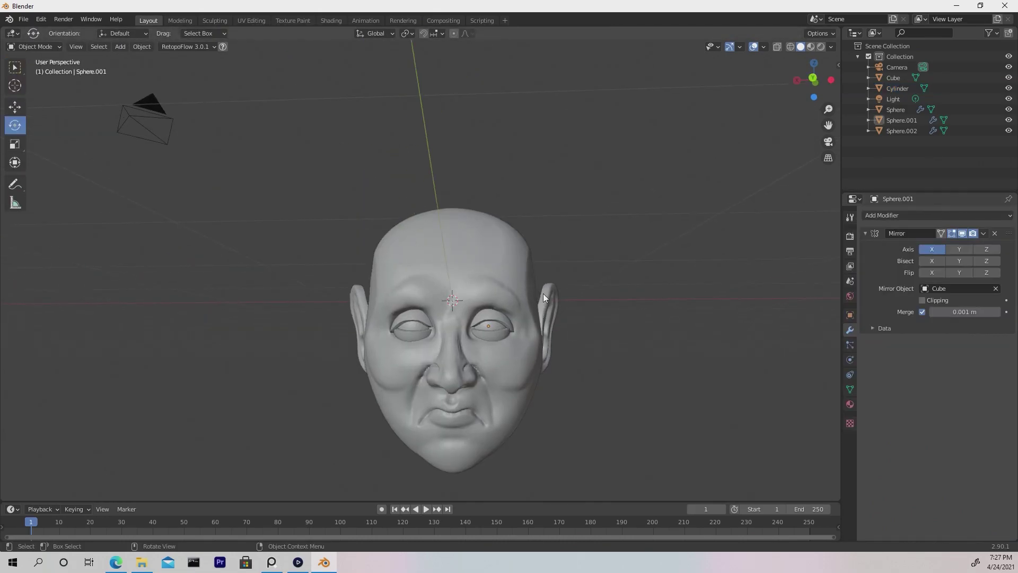
{"action": "left_click", "coordinate": [486, 253]}
{"action": "left_click", "coordinate": [483, 242], "text": "shift"}
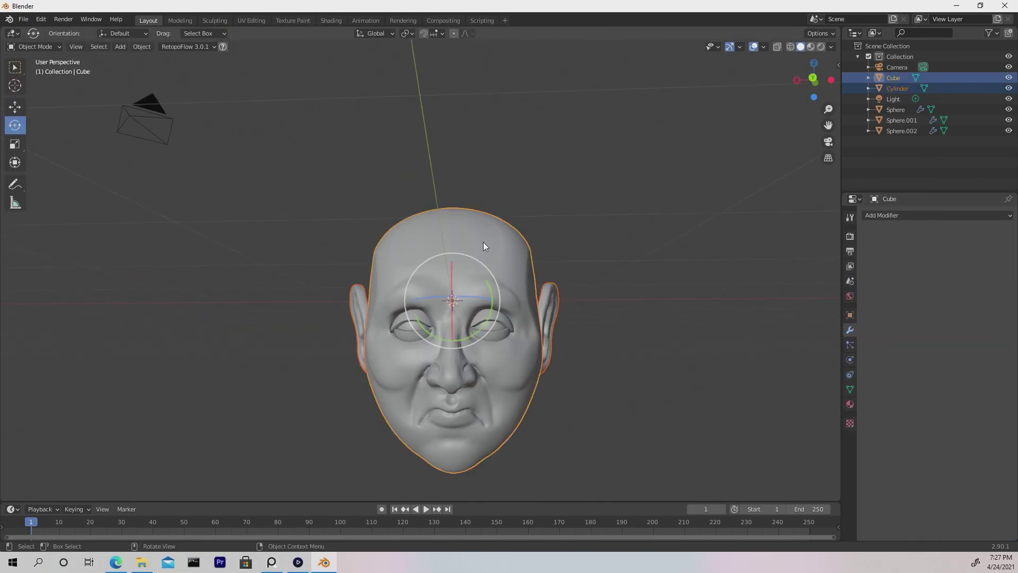
{"action": "key", "text": "ctrl+j"}
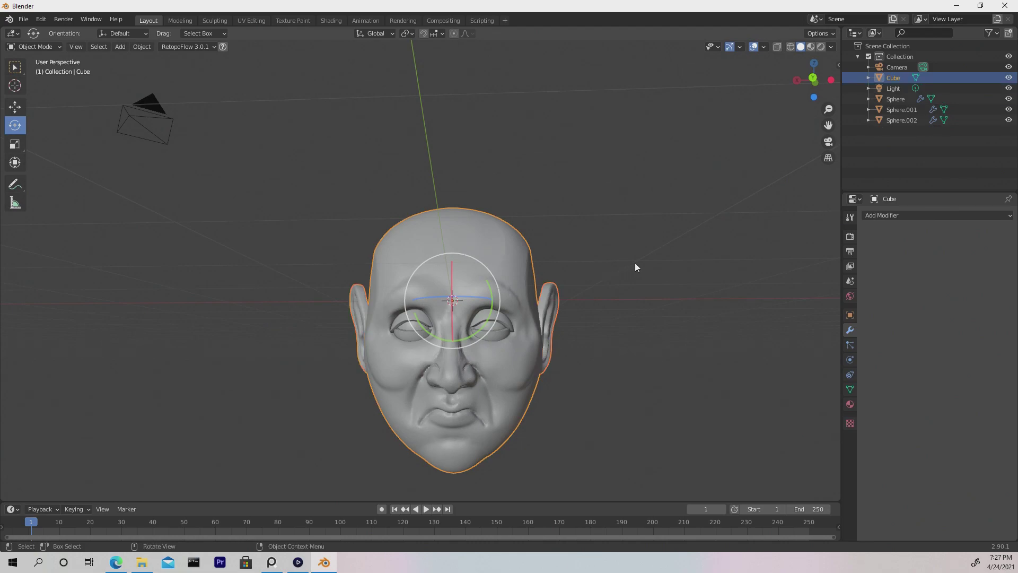
- Voxel-remesh the joined head and ears into one surface at a voxel size of about 0.0077
{"action": "key", "text": "ctrl+Tab"}
{"action": "key", "text": "r"}
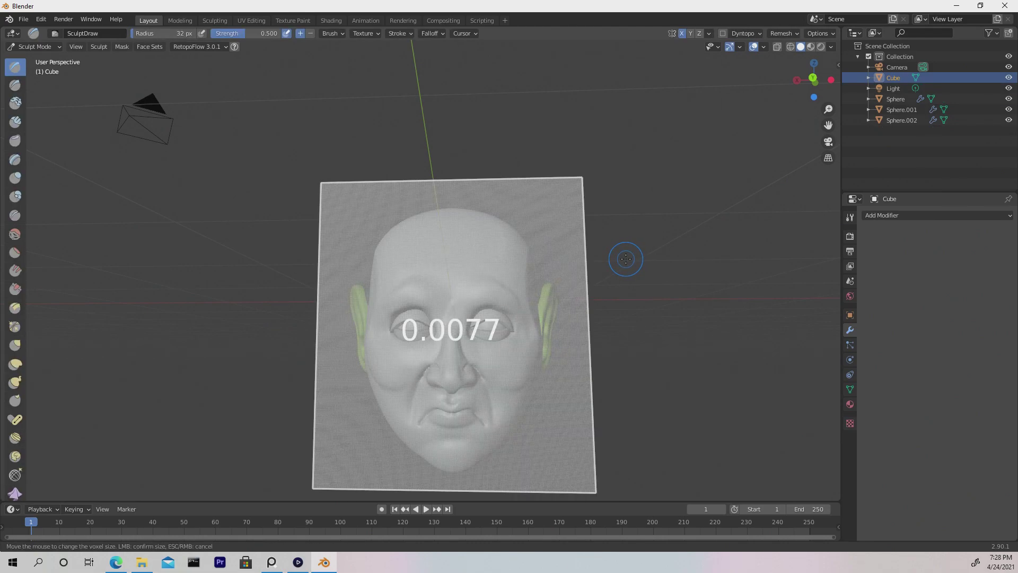
{"action": "left_click", "coordinate": [632, 257]}
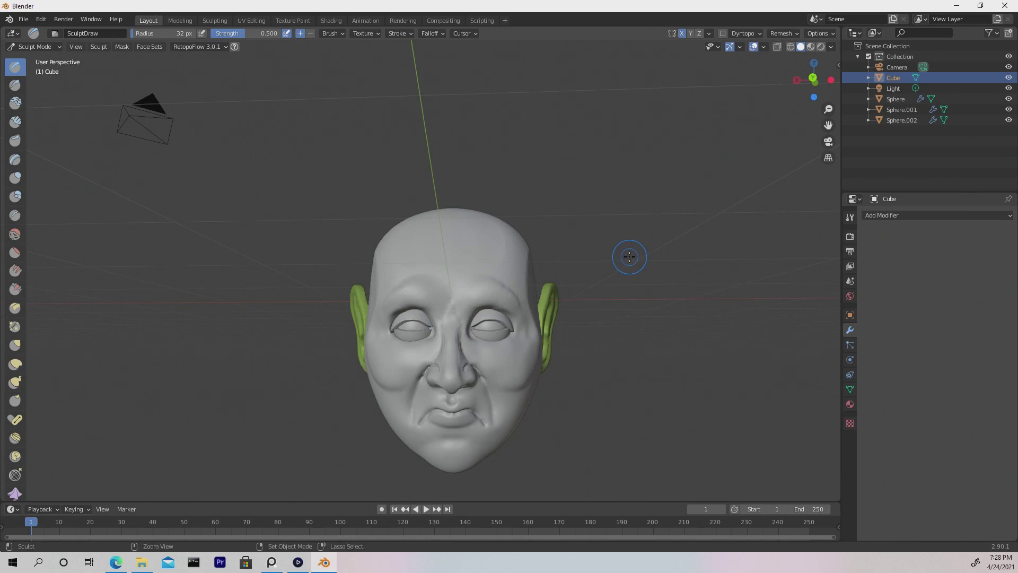
{"action": "key", "text": "ctrl+r"}
- Blend and smooth the seams where the ears meet the head, in front, beneath the lobes and behind
{"action": "middle_click_drag", "start_coordinate": [593, 343], "coordinate": [536, 350]}
{"action": "scroll", "coordinate": [546, 342], "scroll_direction": "up", "scroll_amount": 2}
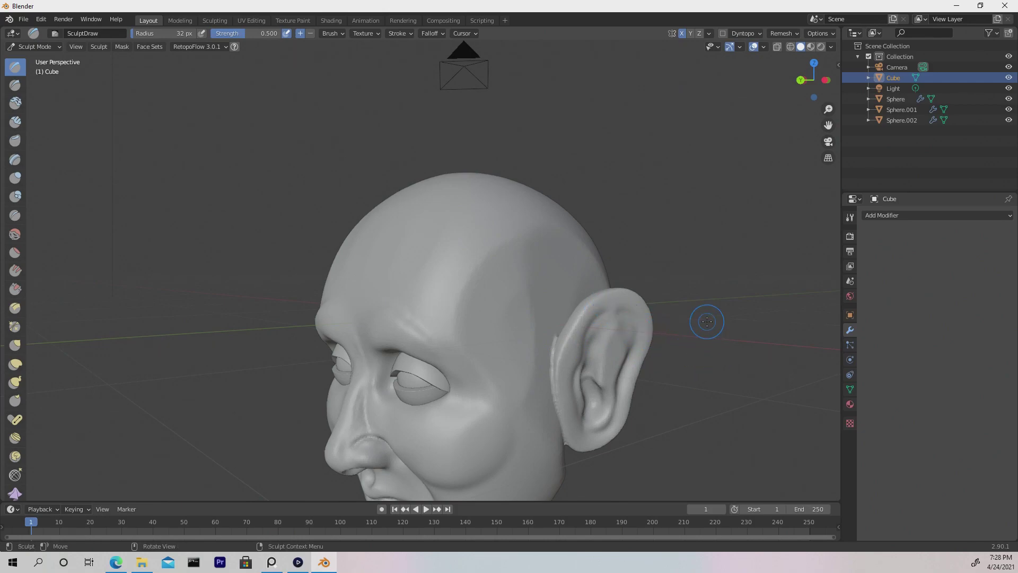
{"action": "middle_click_drag", "start_coordinate": [664, 415], "coordinate": [625, 343]}
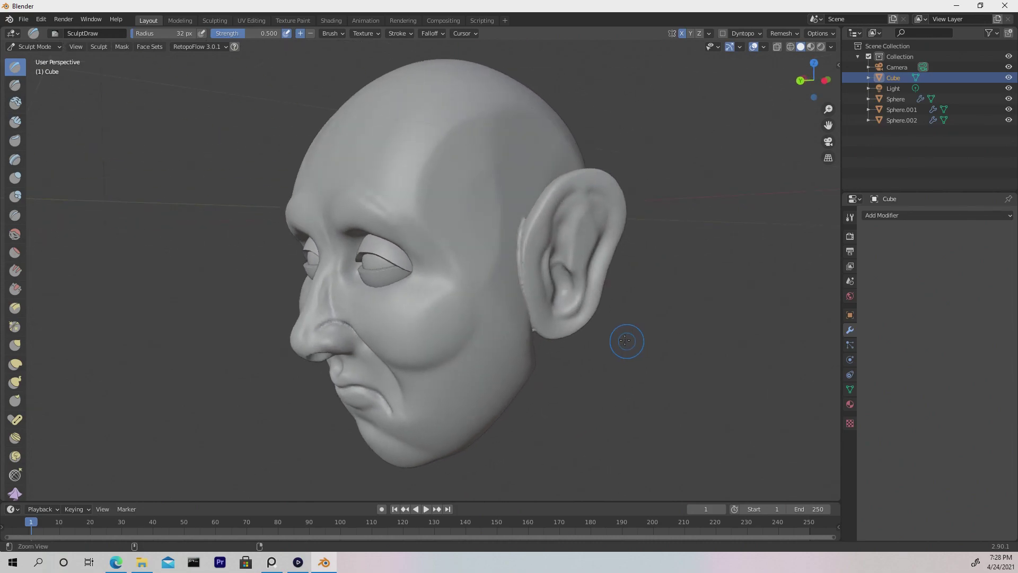
{"action": "scroll", "coordinate": [604, 284], "scroll_direction": "up", "scroll_amount": 4}
{"action": "scroll", "coordinate": [593, 268], "scroll_direction": "down", "scroll_amount": 2}
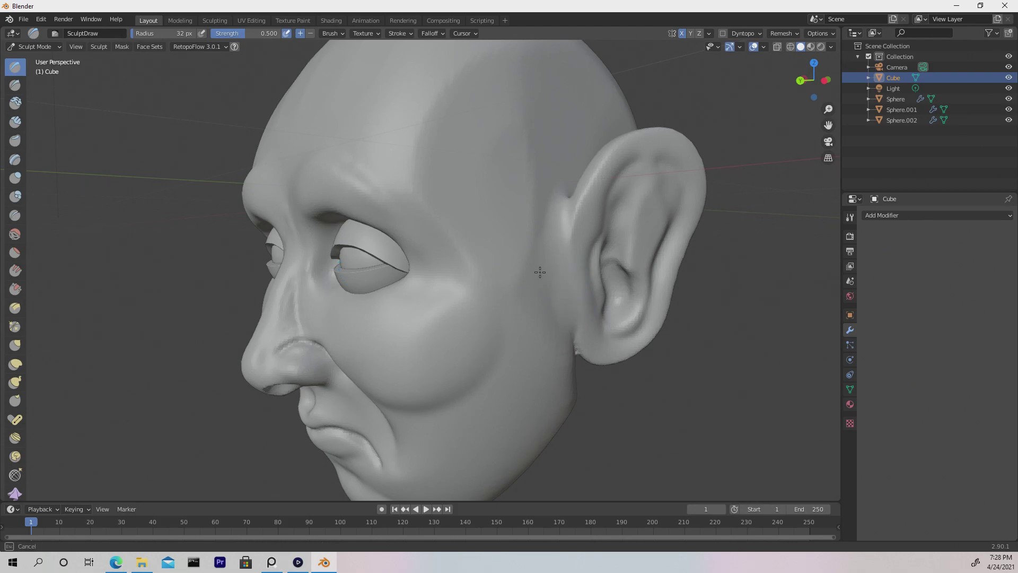
{"action": "middle_click_drag", "start_coordinate": [577, 282], "coordinate": [490, 271]}
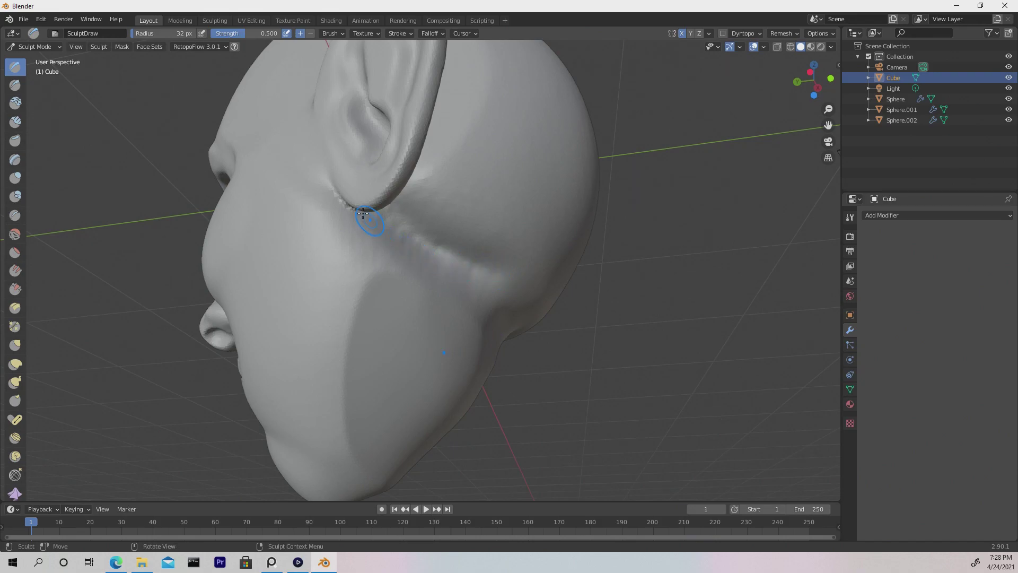
{"action": "mouse_move", "coordinate": [419, 227]}
{"action": "middle_mouse_down"}
{"action": "mouse_move", "coordinate": [330, 247]}
{"action": "mouse_move", "coordinate": [232, 312]}
{"action": "middle_mouse_up"}
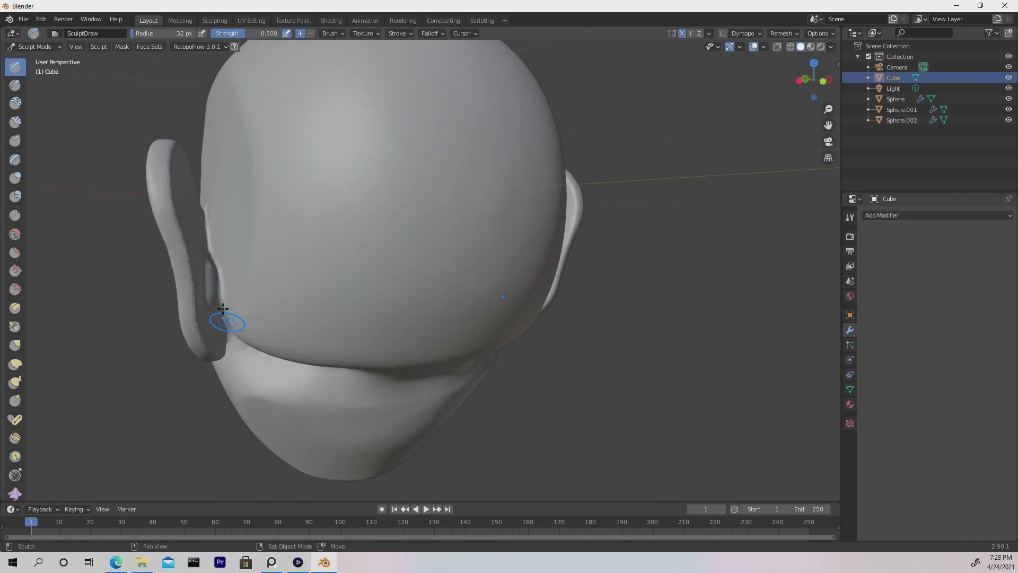
{"action": "middle_click_drag", "start_coordinate": [214, 222], "coordinate": [330, 282]}
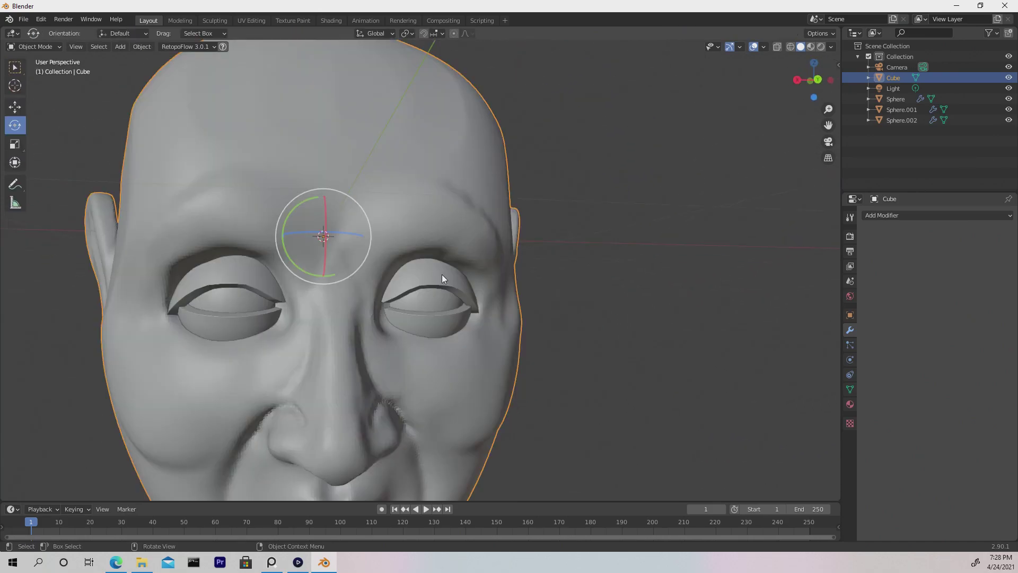
- Apply the Mirror modifiers of the upper and lower eyelids in Object Mode
{"action": "left_click", "coordinate": [431, 272]}
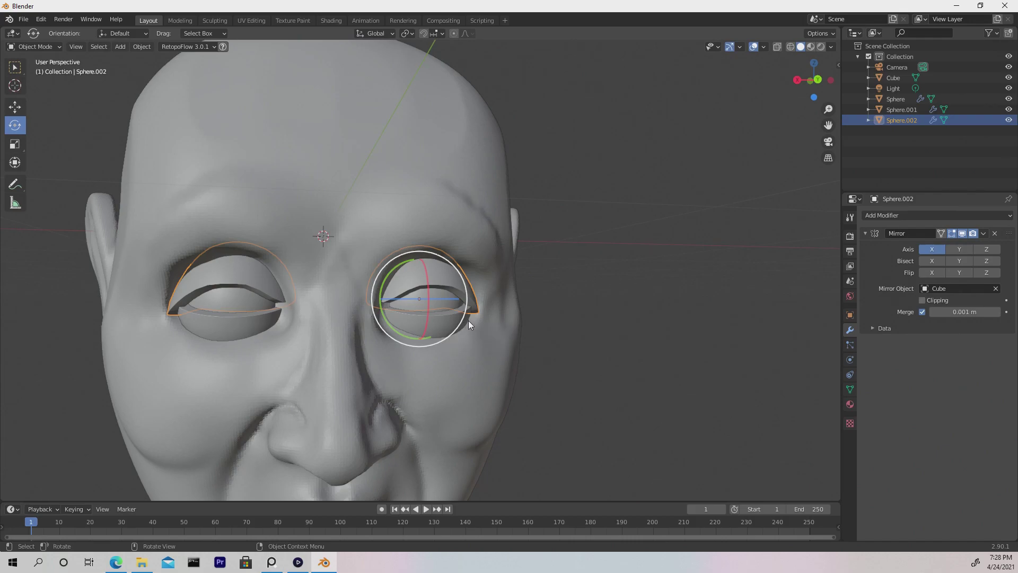
{"action": "left_click", "coordinate": [983, 237]}
{"action": "left_click", "coordinate": [963, 242]}
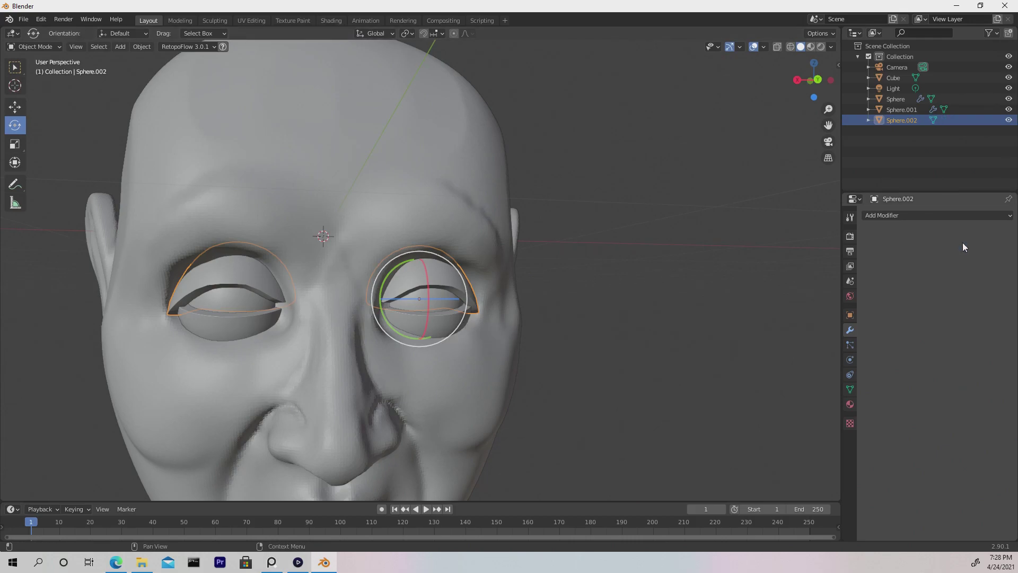
{"action": "left_click", "coordinate": [562, 292]}
{"action": "left_click", "coordinate": [435, 316]}
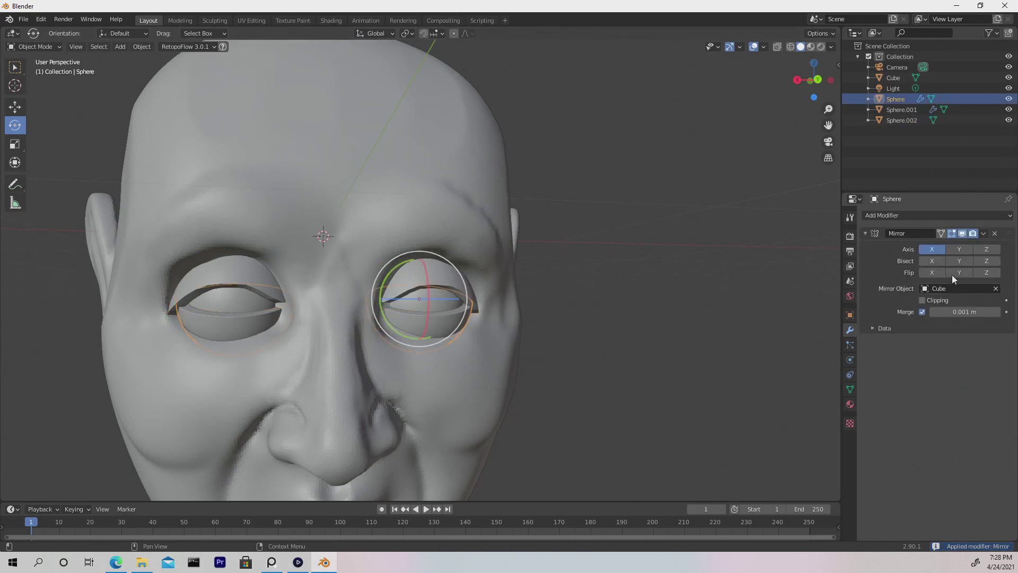
{"action": "left_click", "coordinate": [985, 234]}
{"action": "left_click", "coordinate": [962, 246]}
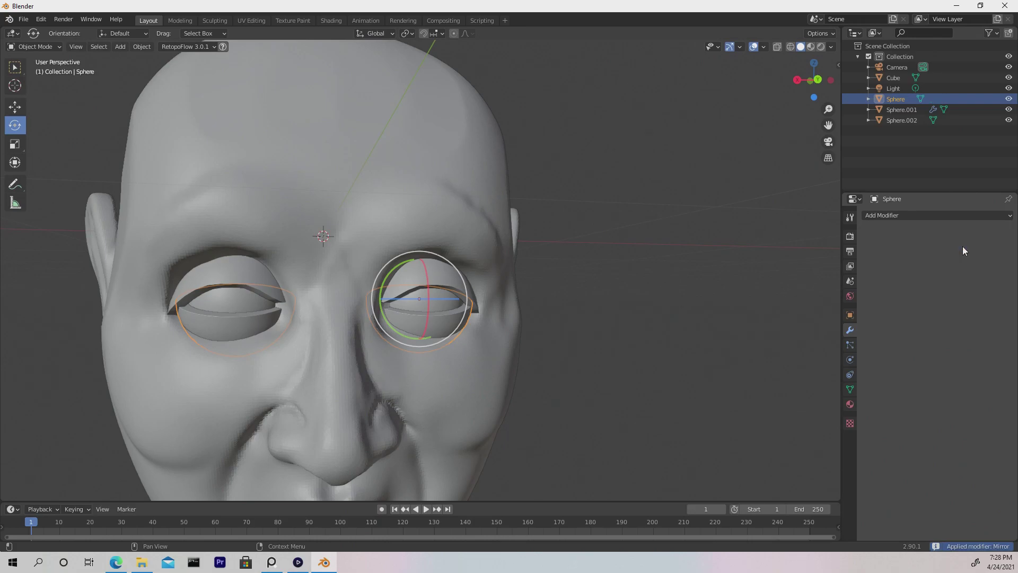
- Join the upper eyelids with the lower eyelids into one object
{"action": "left_click", "coordinate": [578, 272]}
{"action": "left_click", "coordinate": [451, 292]}
{"action": "left_click", "coordinate": [457, 326], "text": "shift"}
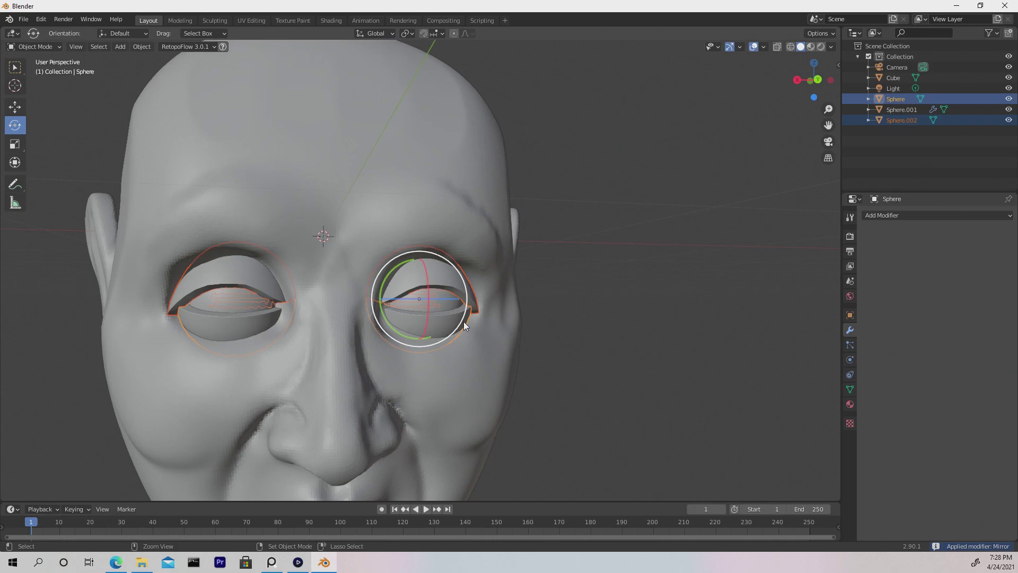
{"action": "key", "text": "ctrl+j"}
{"action": "left_click", "coordinate": [661, 279]}
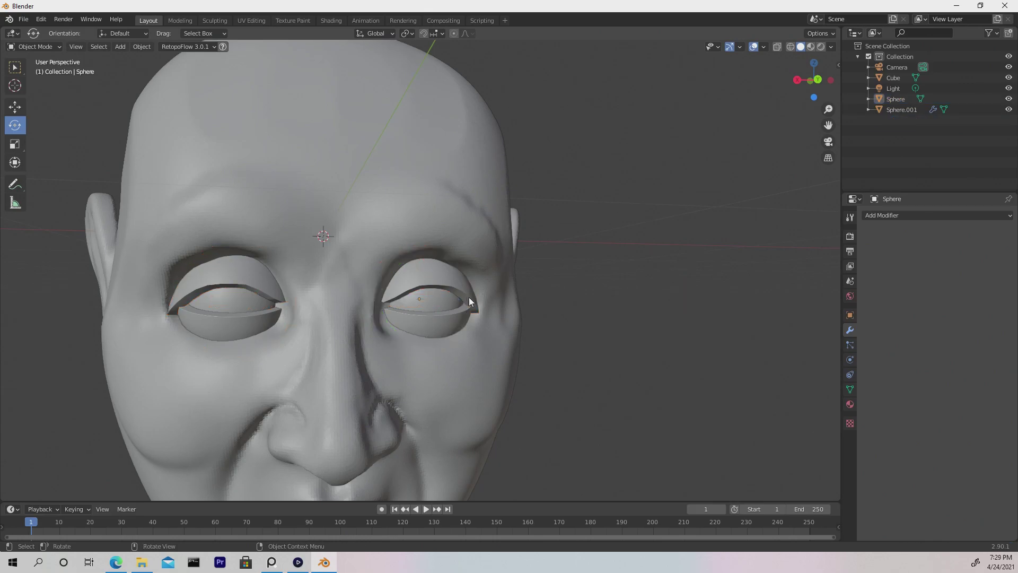
- Add a Subdivision Surface modifier with one viewport level to the joined eyelids and apply it
{"action": "left_click", "coordinate": [454, 276]}
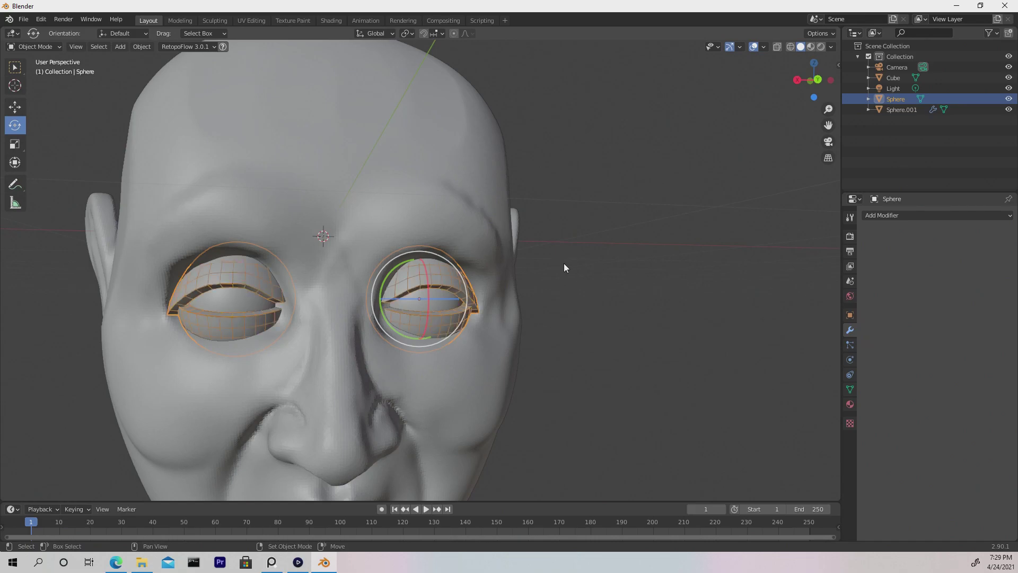
{"action": "left_click", "coordinate": [895, 216]}
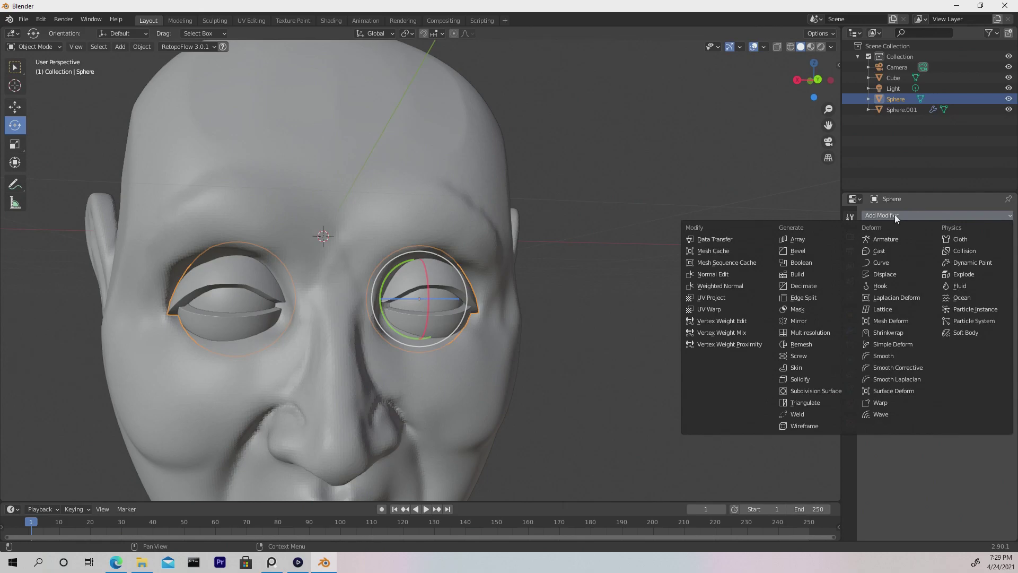
{"action": "left_click", "coordinate": [828, 390]}
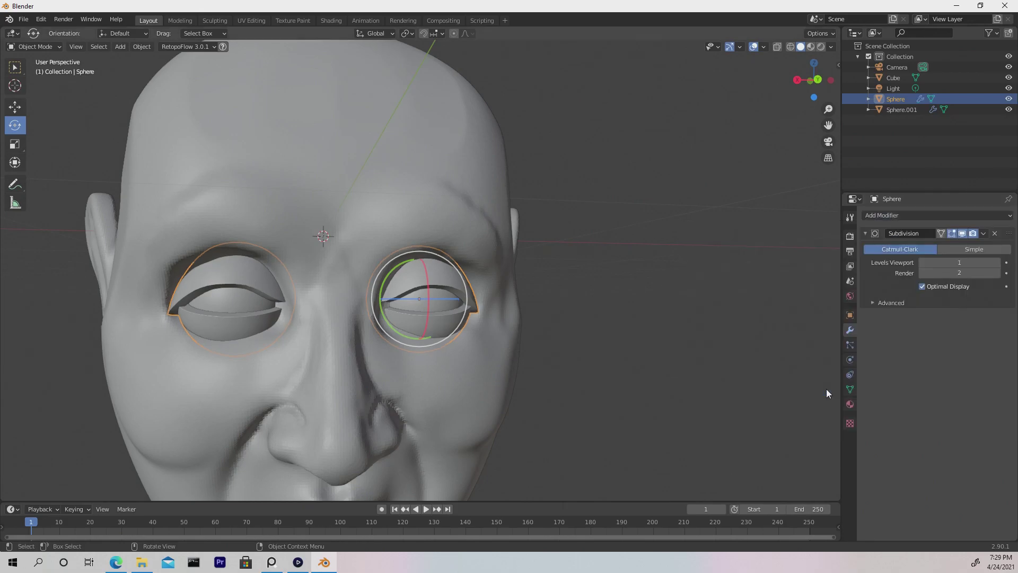
{"action": "left_click", "coordinate": [982, 234]}
{"action": "left_click", "coordinate": [959, 244]}
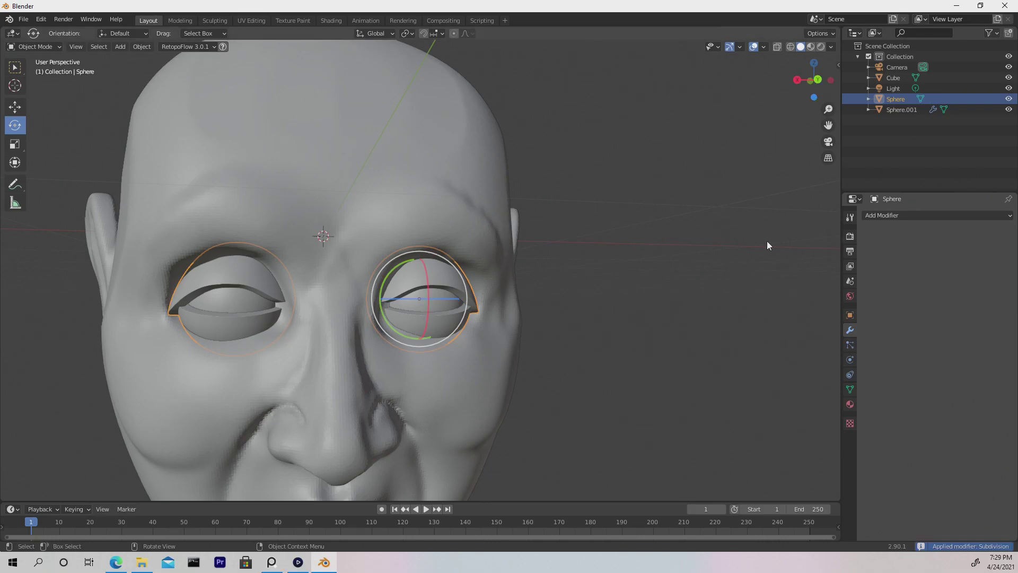
- Voxel-remesh the joined eyelids at a fine voxel size in Sculpt Mode
{"action": "left_click", "coordinate": [607, 253]}
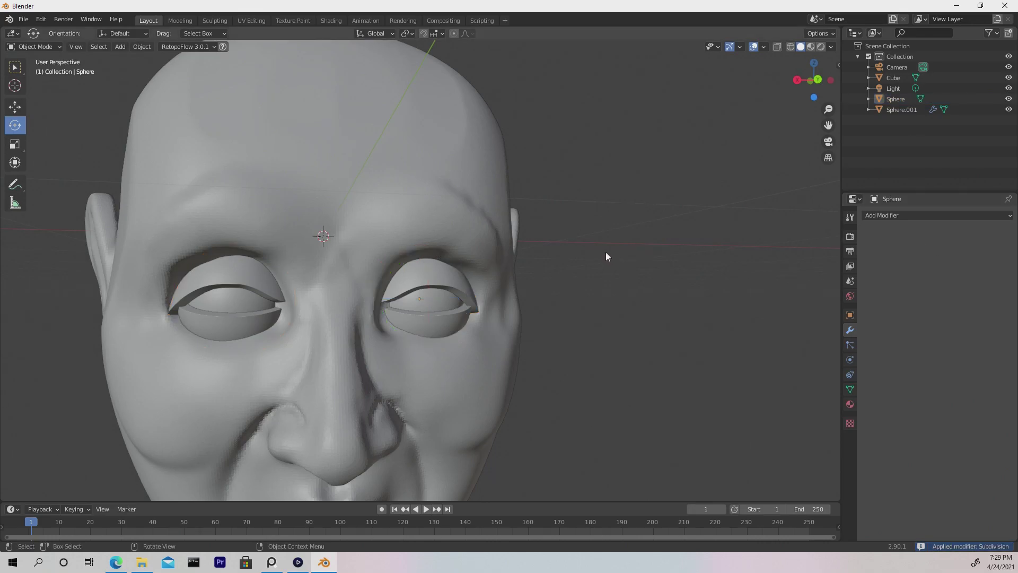
{"action": "left_click", "coordinate": [451, 276]}
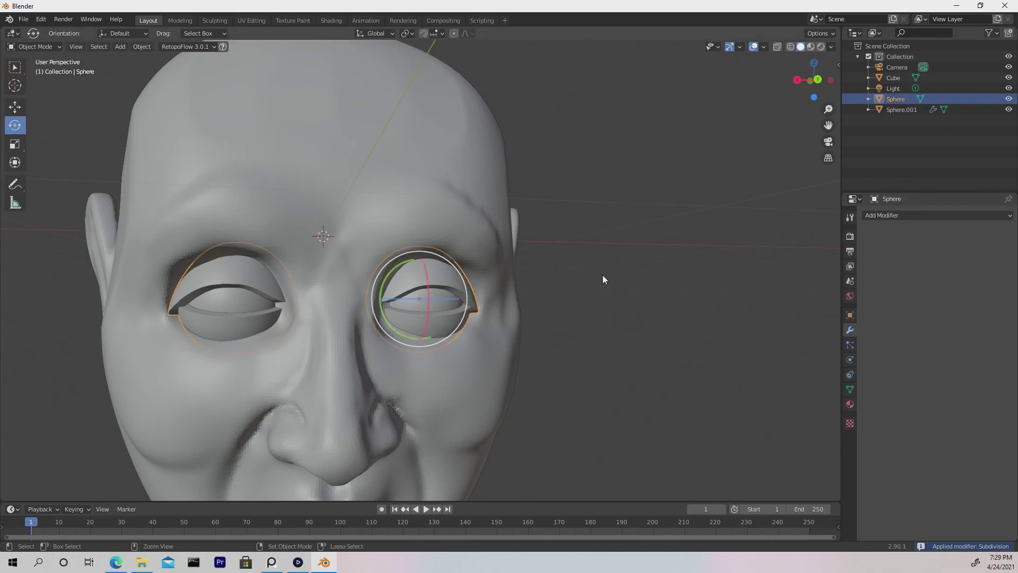
{"action": "key", "text": "ctrl+Tab"}
{"action": "key", "text": "ctrl+r"}
{"action": "key", "text": "shift+r"}
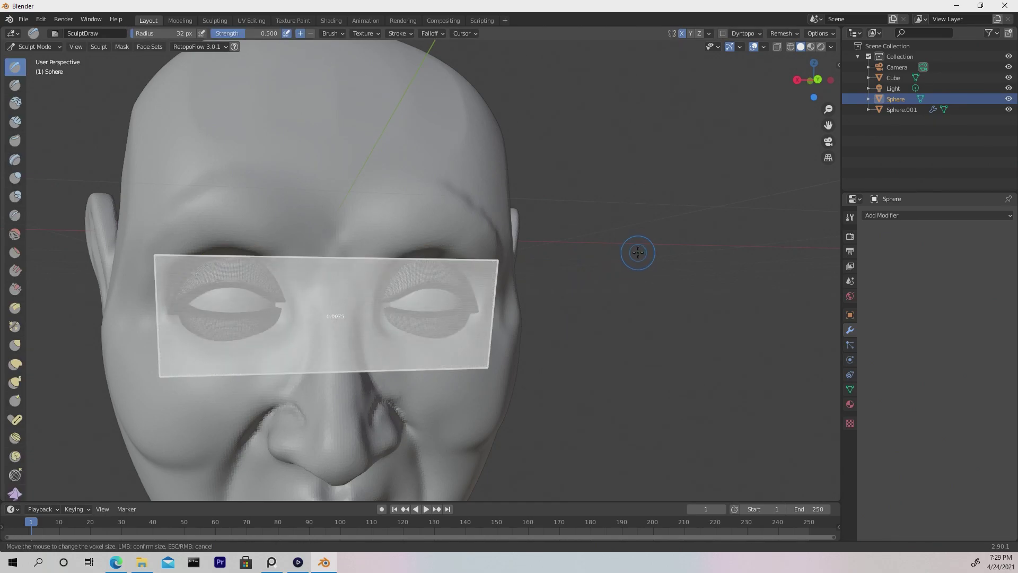
{"action": "left_click", "coordinate": [616, 257]}
{"action": "key", "text": "ctrl+r"}
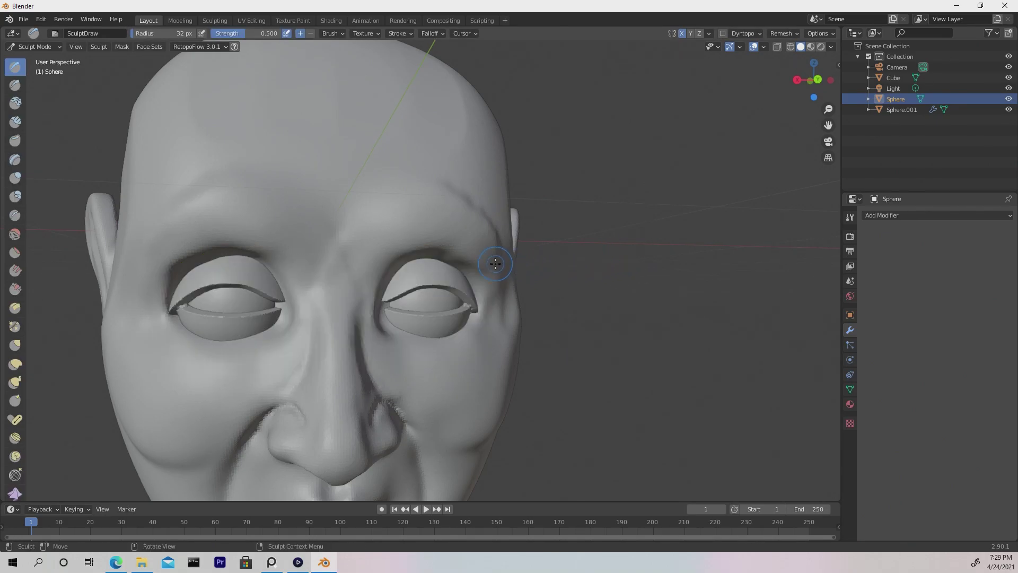
- Join the head and the eyelids into one mesh in Object Mode, with the eyelids as the active object
{"action": "scroll", "coordinate": [531, 272], "scroll_direction": "down", "scroll_amount": 3}
{"action": "key", "text": "ctrl+Tab"}
{"action": "left_click", "coordinate": [530, 269]}
{"action": "left_click", "coordinate": [453, 268]}
{"action": "left_click", "coordinate": [442, 271], "text": "shift"}
{"action": "key", "text": "ctrl+j"}
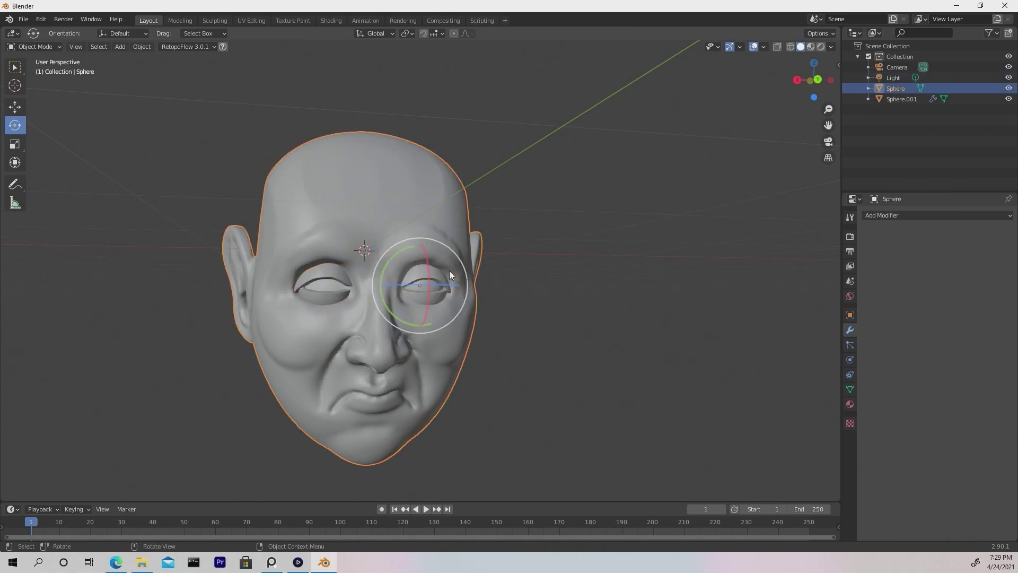
- Try to voxel-remesh the joined head and eyelids in Sculpt Mode
{"action": "scroll", "coordinate": [546, 278], "scroll_direction": "up", "scroll_amount": 1}
{"action": "left_click", "coordinate": [546, 278]}
{"action": "middle_click_drag", "start_coordinate": [559, 297], "coordinate": [533, 245]}
{"action": "left_click", "coordinate": [443, 228]}
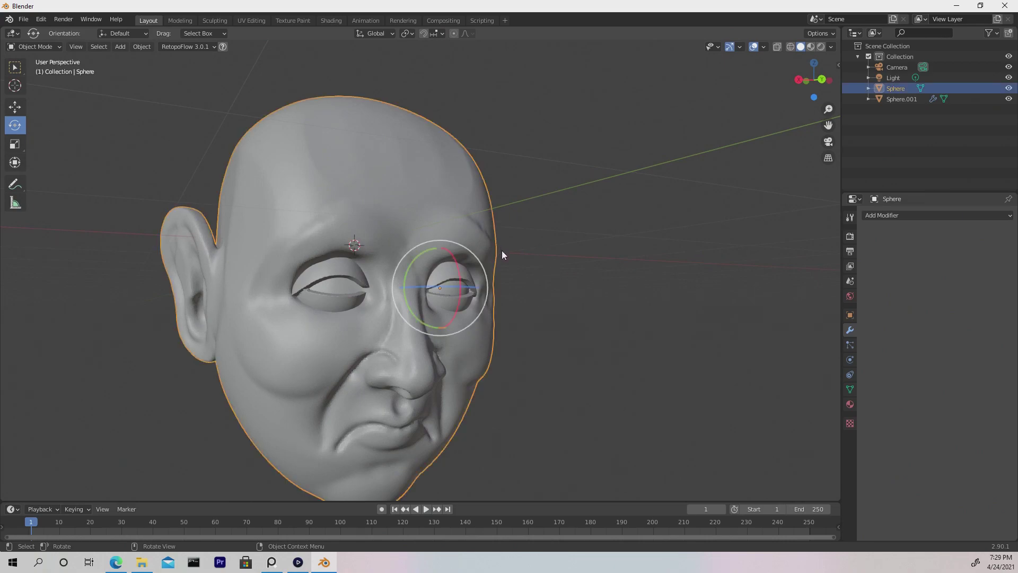
{"action": "key", "text": "ctrl+Tab"}
{"action": "key", "text": "shift+r"}
{"action": "left_click", "coordinate": [574, 251]}
{"action": "key", "text": "ctrl+r"}
{"action": "middle_click_drag", "start_coordinate": [600, 293], "coordinate": [563, 295]}
{"action": "scroll", "coordinate": [388, 280], "scroll_direction": "up", "scroll_amount": 7}
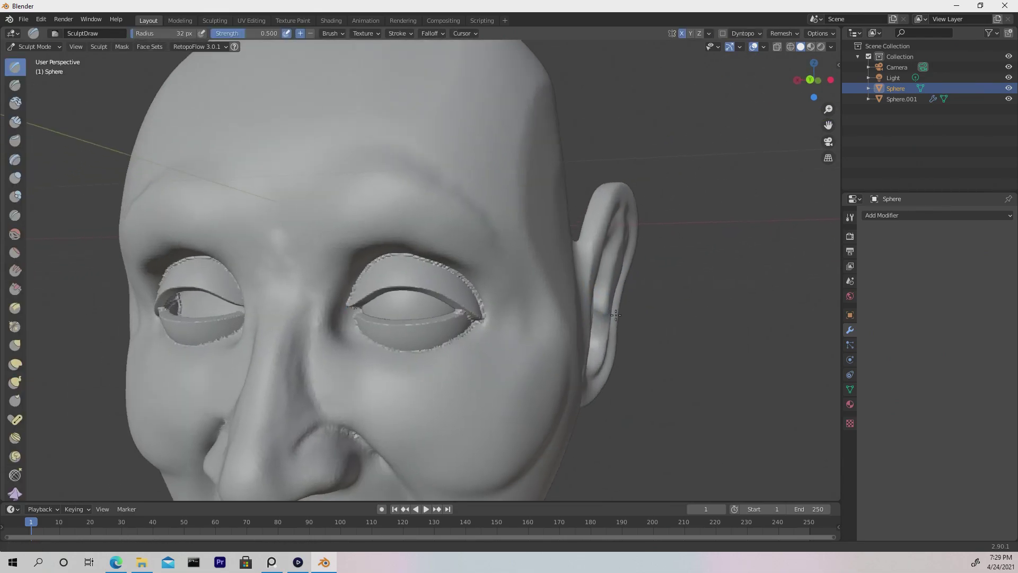
{"action": "middle_click_drag", "start_coordinate": [393, 284], "coordinate": [522, 287], "text": "shift"}
{"action": "mouse_move", "coordinate": [631, 334]}
{"action": "left_mouse_down"}
{"action": "mouse_move", "coordinate": [542, 238]}
{"action": "mouse_move", "coordinate": [503, 231]}
{"action": "left_mouse_up"}
{"action": "scroll", "coordinate": [719, 306], "scroll_direction": "down", "scroll_amount": 7}
{"action": "key", "text": "ctrl+z"}
- Adjust the remesh voxel size, apply the head's transforms in Object Mode and return to Sculpt Mode to fuse the eyelids with the head
{"action": "key", "text": "shift+r"}
{"action": "left_click", "coordinate": [598, 318]}
{"action": "key", "text": "ctrl+Tab"}
{"action": "key", "text": "ctrl+a"}
{"action": "left_click", "coordinate": [630, 332]}
{"action": "left_click", "coordinate": [97, 455]}
{"action": "left_click", "coordinate": [228, 411]}
{"action": "left_click", "coordinate": [477, 350]}
{"action": "key", "text": "ctrl+Tab"}
- Smooth the seams where the upper and lower eyelids meet the surrounding face
{"action": "left_click_drag", "start_coordinate": [558, 351], "coordinate": [549, 296], "text": "ctrl+alt"}
{"action": "left_click_drag", "start_coordinate": [548, 297], "coordinate": [533, 297], "text": "alt"}
{"action": "left_click_drag", "start_coordinate": [376, 286], "coordinate": [463, 241]}
{"action": "left_click_drag", "start_coordinate": [470, 384], "coordinate": [615, 350], "text": "shift"}
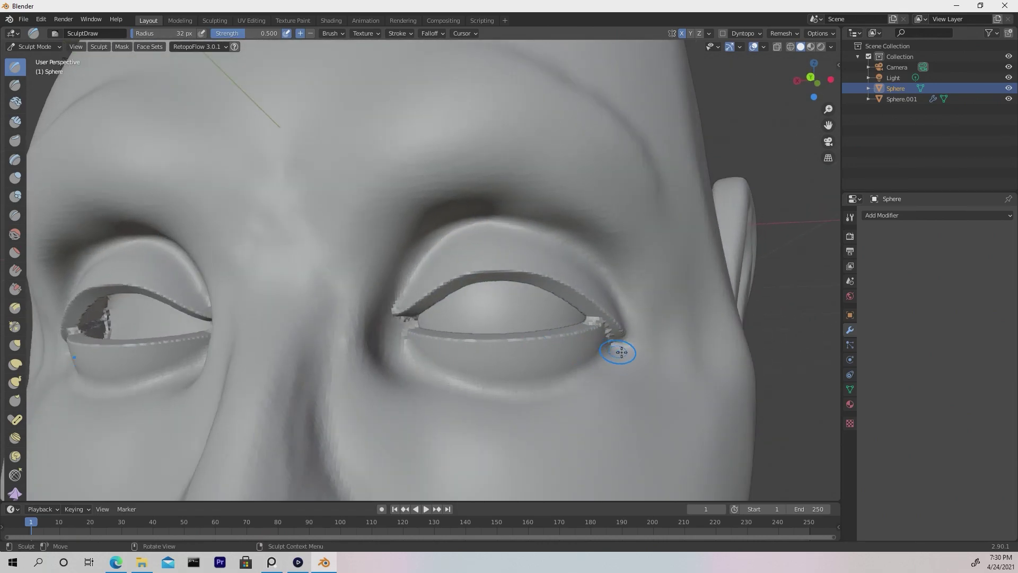
{"action": "scroll", "coordinate": [605, 324], "scroll_direction": "up", "scroll_amount": 4}
{"action": "left_click_drag", "start_coordinate": [392, 380], "coordinate": [370, 346], "text": "shift"}
{"action": "scroll", "coordinate": [582, 409], "scroll_direction": "down", "scroll_amount": 11}
{"action": "scroll", "coordinate": [561, 317], "scroll_direction": "up", "scroll_amount": 5}
{"action": "mouse_move", "coordinate": [530, 318]}
{"action": "middle_mouse_down"}
{"action": "mouse_move", "coordinate": [673, 323]}
{"action": "mouse_move", "coordinate": [530, 319]}
{"action": "middle_mouse_up"}
{"action": "scroll", "coordinate": [584, 299], "scroll_direction": "down", "scroll_amount": 5}
- Examine the merged head in Object Mode, reselect it and return to Sculpt Mode
{"action": "left_click", "coordinate": [35, 46]}
{"action": "left_click", "coordinate": [38, 67]}
{"action": "left_click", "coordinate": [469, 314]}
{"action": "left_click", "coordinate": [614, 217]}
{"action": "middle_click_drag", "start_coordinate": [613, 371], "coordinate": [613, 300]}
{"action": "scroll", "coordinate": [613, 300], "scroll_direction": "down", "scroll_amount": 2}
{"action": "scroll", "coordinate": [545, 387], "scroll_direction": "up", "scroll_amount": 1}
{"action": "scroll", "coordinate": [546, 387], "scroll_direction": "down", "scroll_amount": 1}
{"action": "left_click", "coordinate": [493, 360]}
{"action": "left_click", "coordinate": [35, 46]}
{"action": "left_click", "coordinate": [38, 89]}
- Refine the eye area with short strokes, using a resized brush with adjusted strength
{"action": "scroll", "coordinate": [539, 359], "scroll_direction": "up", "scroll_amount": 1}
{"action": "scroll", "coordinate": [540, 359], "scroll_direction": "up", "scroll_amount": 2}
{"action": "middle_click_drag", "start_coordinate": [539, 359], "coordinate": [585, 321]}
{"action": "key", "text": "f"}
{"action": "left_click", "coordinate": [540, 292]}
{"action": "mouse_move", "coordinate": [552, 299]}
{"action": "left_mouse_down"}
{"action": "mouse_move", "coordinate": [607, 275]}
{"action": "mouse_move", "coordinate": [603, 262]}
{"action": "left_mouse_up"}
{"action": "left_click_drag", "start_coordinate": [252, 33], "coordinate": [245, 33]}
{"action": "left_click_drag", "start_coordinate": [562, 286], "coordinate": [612, 265]}
{"action": "mouse_move", "coordinate": [612, 265]}
{"action": "middle_mouse_down"}
{"action": "mouse_move", "coordinate": [591, 323]}
{"action": "mouse_move", "coordinate": [562, 312]}
{"action": "mouse_move", "coordinate": [568, 341]}
{"action": "mouse_move", "coordinate": [547, 427]}
{"action": "mouse_move", "coordinate": [550, 334]}
{"action": "mouse_move", "coordinate": [520, 407]}
{"action": "middle_mouse_up"}
- Carve the line between the lips and small lip creases with the Draw Sharp brush at a 20 px radius
{"action": "key", "text": "d"}
{"action": "key", "text": "f"}
{"action": "left_click", "coordinate": [494, 410]}
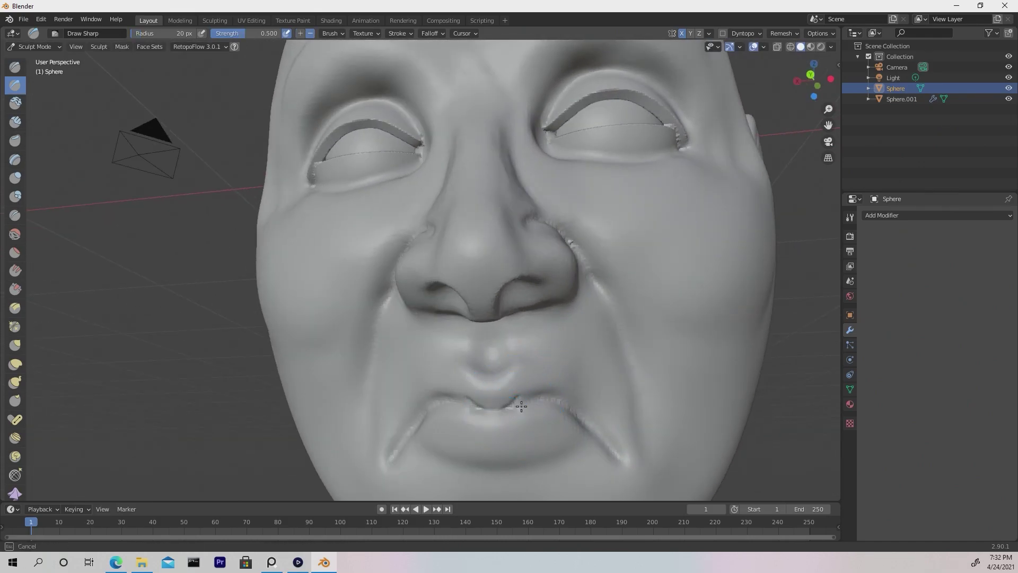
{"action": "middle_click_drag", "start_coordinate": [548, 371], "coordinate": [497, 424]}
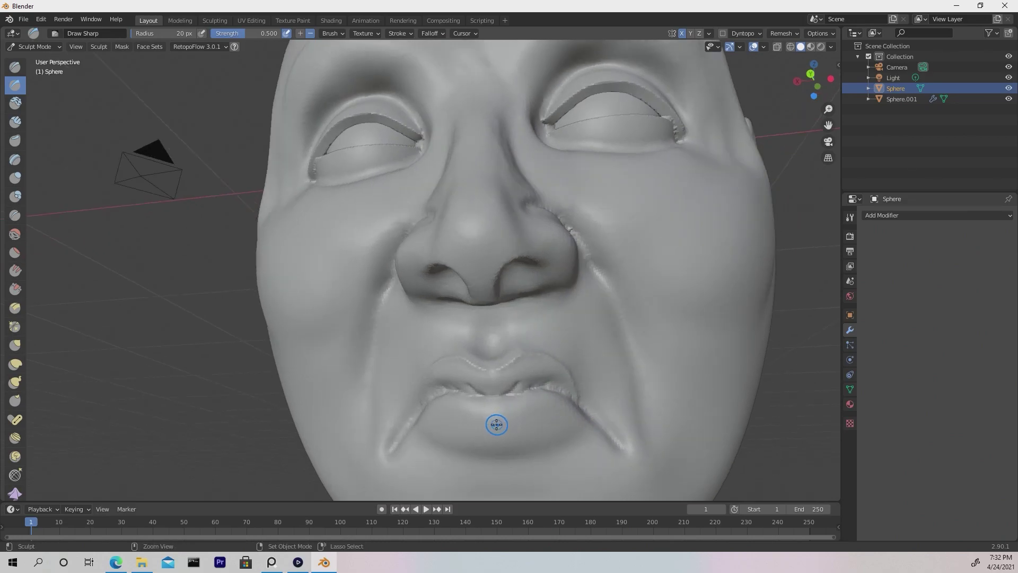
{"action": "middle_click_drag", "start_coordinate": [566, 404], "coordinate": [511, 238]}
{"action": "scroll", "coordinate": [499, 341], "scroll_direction": "down", "scroll_amount": 5}
{"action": "scroll", "coordinate": [556, 273], "scroll_direction": "up", "scroll_amount": 3}
- Carve crow's-feet wrinkles at the outer corners of the eyes with the Draw Sharp brush
{"action": "middle_click_drag", "start_coordinate": [556, 274], "coordinate": [625, 336]}
{"action": "scroll", "coordinate": [598, 354], "scroll_direction": "up", "scroll_amount": 4}
{"action": "scroll", "coordinate": [602, 363], "scroll_direction": "down", "scroll_amount": 3}
{"action": "scroll", "coordinate": [603, 365], "scroll_direction": "up", "scroll_amount": 3}
{"action": "left_click_drag", "start_coordinate": [602, 367], "coordinate": [587, 350], "text": "ctrl+alt"}
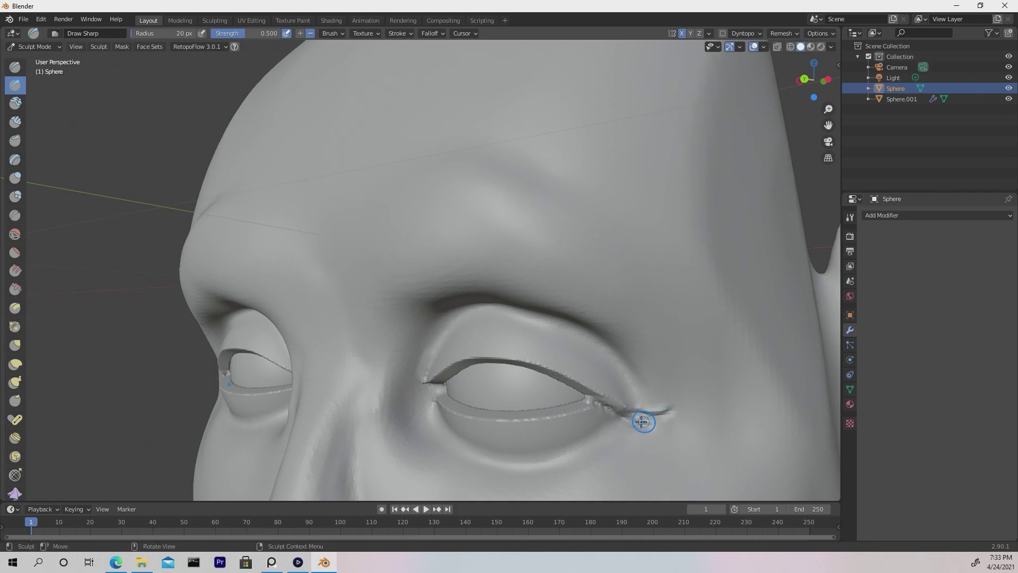
{"action": "left_click_drag", "start_coordinate": [648, 424], "coordinate": [549, 368], "text": "alt"}
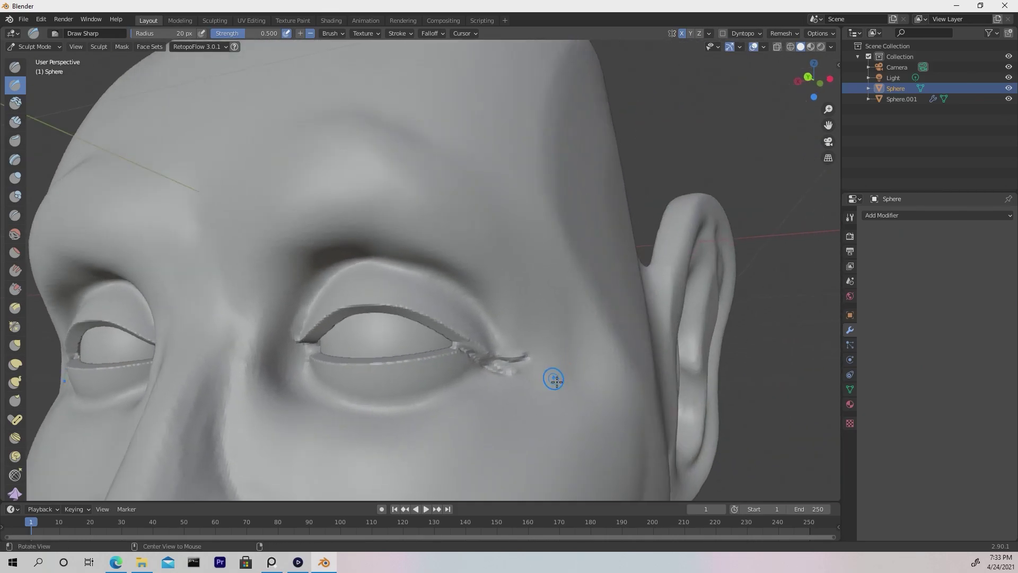
- Carve curved wrinkles and eye-bag lines beneath the lower eyelids with the Draw Sharp brush
{"action": "left_click_drag", "start_coordinate": [443, 367], "coordinate": [496, 365], "text": "alt"}
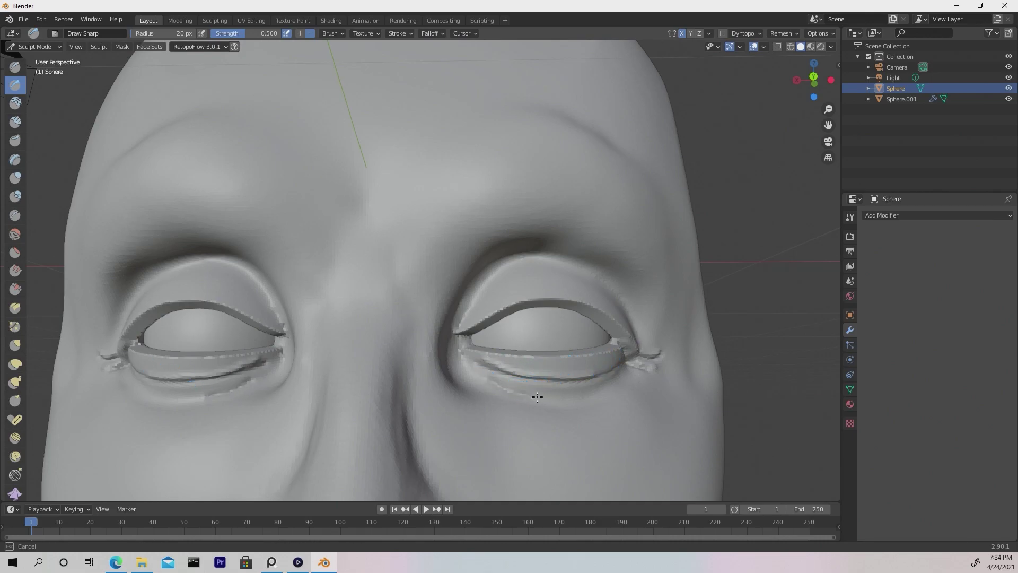
{"action": "left_click_drag", "start_coordinate": [477, 393], "coordinate": [538, 406]}
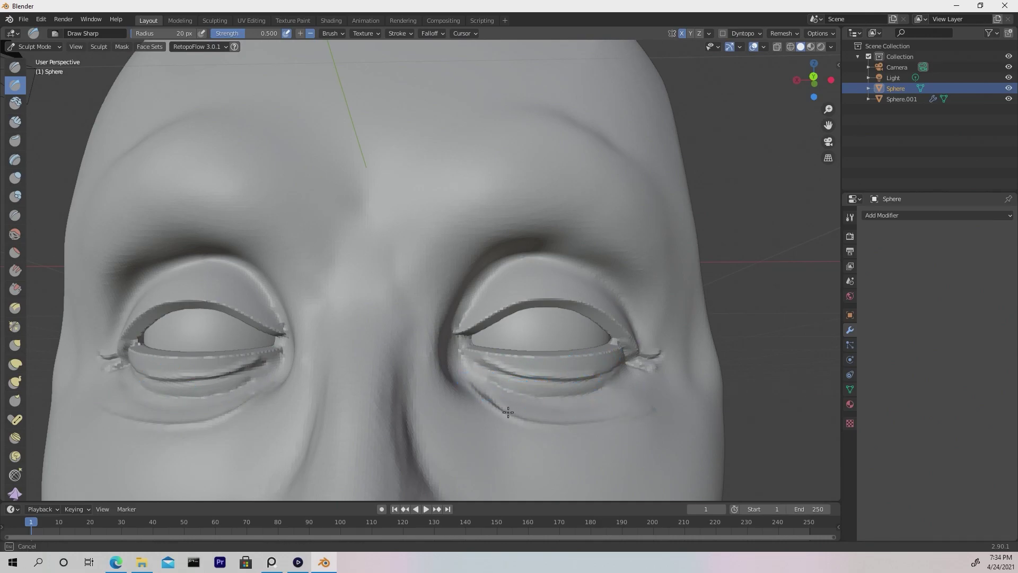
{"action": "left_click_drag", "start_coordinate": [656, 394], "coordinate": [499, 445], "text": "alt"}
{"action": "left_click_drag", "start_coordinate": [461, 377], "coordinate": [511, 384], "text": "alt"}
- Carve fine creases across the upper eyelids and a diagonal fold from each inner eye corner onto the cheek
{"action": "left_click_drag", "start_coordinate": [514, 385], "coordinate": [432, 315], "text": "ctrl+alt"}
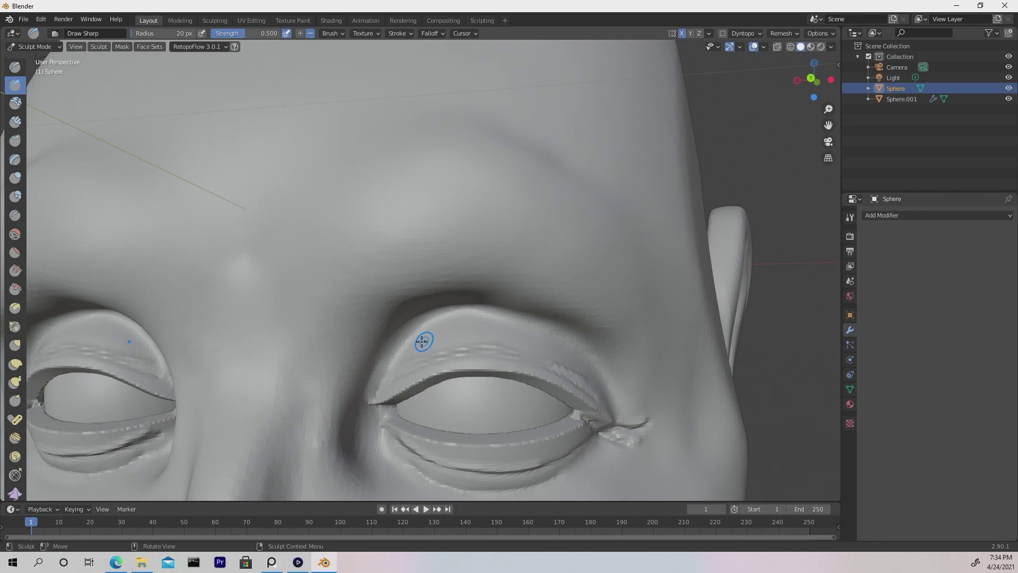
{"action": "scroll", "coordinate": [598, 384], "scroll_direction": "down", "scroll_amount": 6}
{"action": "left_click_drag", "start_coordinate": [602, 382], "coordinate": [512, 339], "text": "alt"}
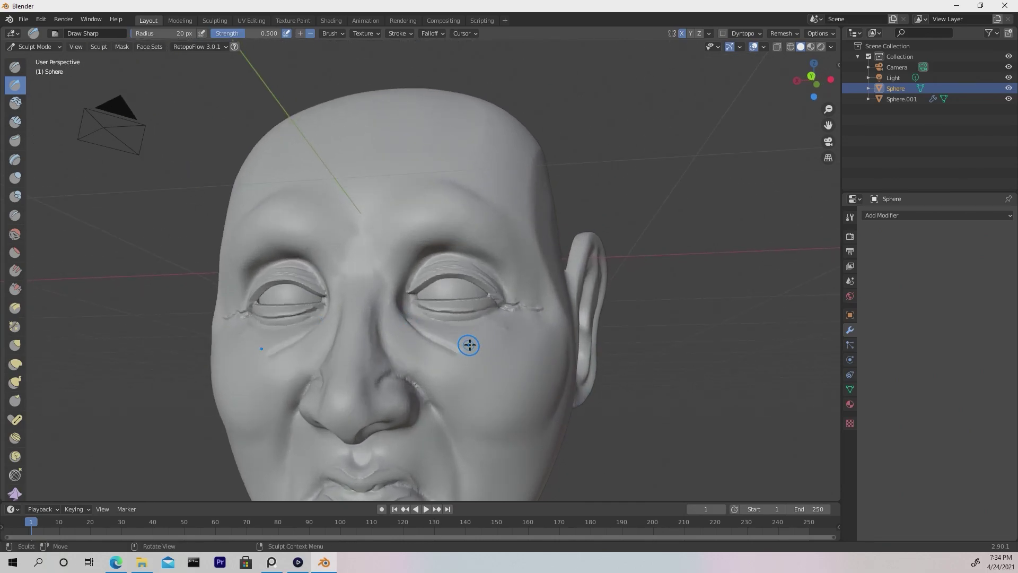
{"action": "mouse_move", "coordinate": [556, 380]}
{"action": "left_mouse_down", "text": "ctrl+alt"}
{"action": "mouse_move", "coordinate": [565, 386]}
{"action": "mouse_move", "coordinate": [482, 390]}
{"action": "left_mouse_up", "text": "ctrl+alt"}
- Flatten the planes along the nose bridge with the Scrape/Peaks brush at a 37 px radius
{"action": "key", "text": "shift+t"}
{"action": "left_click_drag", "start_coordinate": [391, 380], "coordinate": [371, 374], "text": "ctrl+alt"}
{"action": "key", "text": "f"}
{"action": "left_click", "coordinate": [363, 383]}
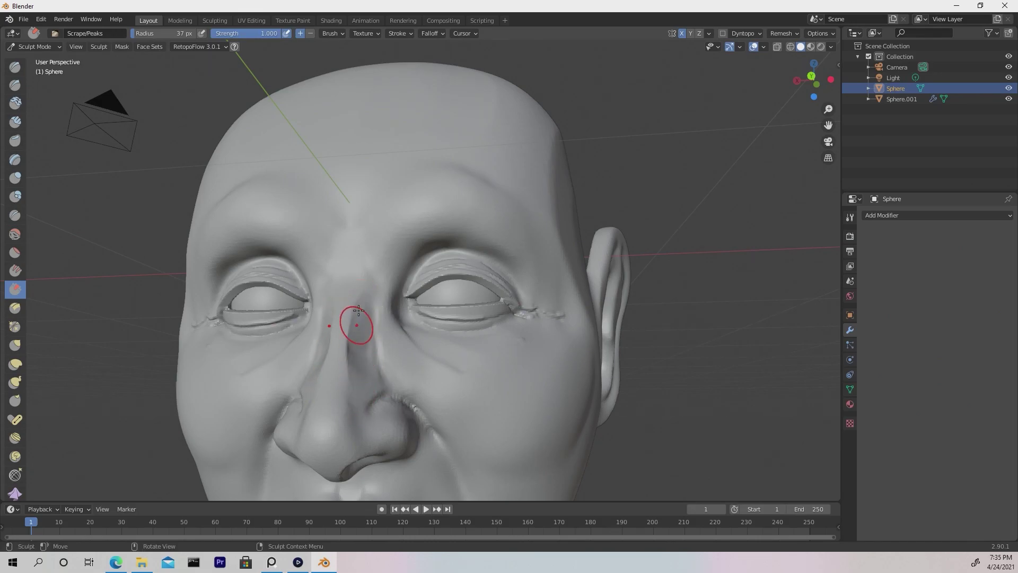
{"action": "middle_click_drag", "start_coordinate": [404, 356], "coordinate": [556, 309]}
{"action": "scroll", "coordinate": [506, 376], "scroll_direction": "down", "scroll_amount": 2}
{"action": "middle_click_drag", "start_coordinate": [592, 323], "coordinate": [536, 330]}
{"action": "mouse_move", "coordinate": [530, 339]}
{"action": "middle_mouse_down", "text": "ctrl"}
{"action": "mouse_move", "coordinate": [475, 379]}
{"action": "mouse_move", "coordinate": [541, 391]}
{"action": "mouse_move", "coordinate": [575, 352]}
{"action": "mouse_move", "coordinate": [550, 347]}
{"action": "mouse_move", "coordinate": [598, 339]}
{"action": "mouse_move", "coordinate": [536, 361]}
{"action": "mouse_move", "coordinate": [566, 375]}
{"action": "mouse_move", "coordinate": [587, 359]}
{"action": "mouse_move", "coordinate": [595, 368]}
{"action": "mouse_move", "coordinate": [586, 354]}
{"action": "middle_mouse_up", "text": "ctrl"}
- Reshape the ear from the side with the Grab brush, starting at a 117 px radius and resizing it for the inner folds
{"action": "key", "text": "g"}
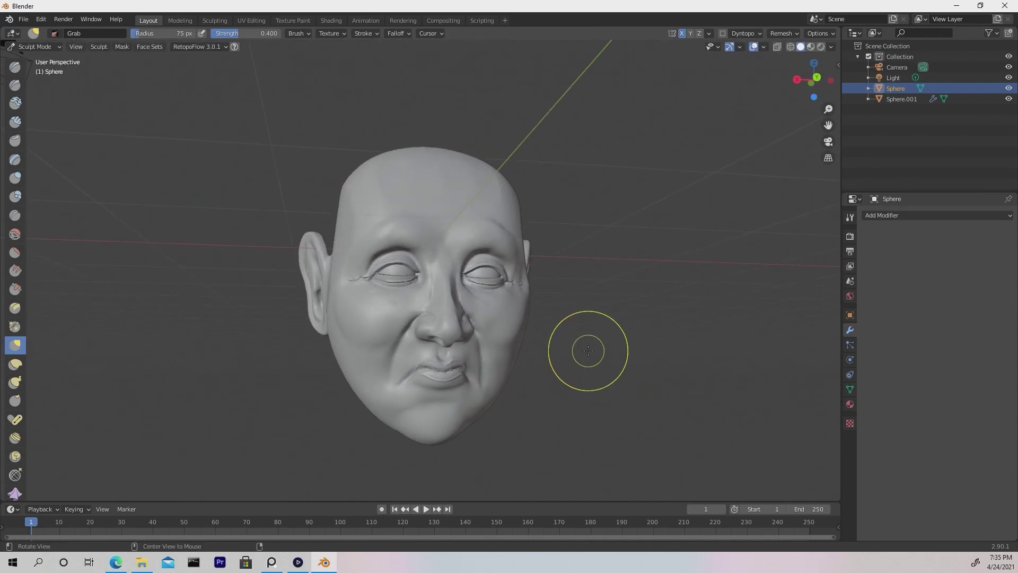
{"action": "key", "text": "f"}
{"action": "left_click", "coordinate": [456, 262]}
{"action": "middle_click_drag", "start_coordinate": [456, 262], "coordinate": [631, 270]}
{"action": "middle_click_drag", "start_coordinate": [532, 258], "coordinate": [478, 308]}
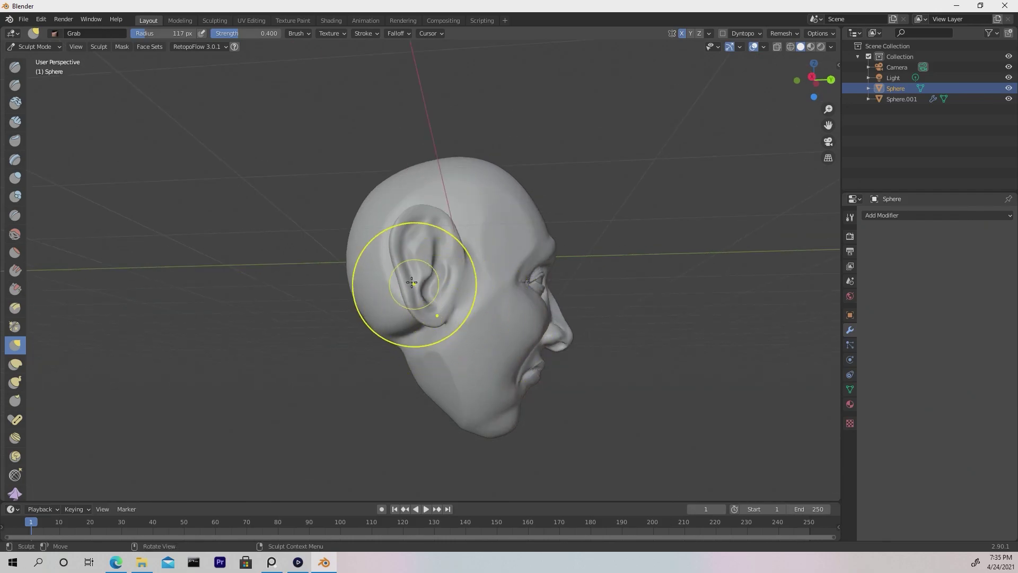
{"action": "scroll", "coordinate": [466, 239], "scroll_direction": "up", "scroll_amount": 5}
{"action": "left_click_drag", "start_coordinate": [467, 269], "coordinate": [465, 291], "text": "alt"}
{"action": "key", "text": "f"}
{"action": "left_click", "coordinate": [419, 313]}
{"action": "left_click_drag", "start_coordinate": [412, 317], "coordinate": [395, 314]}
- Build up the inner ear folds with the SculptDraw brush at a 41 px radius
{"action": "key", "text": "f"}
{"action": "left_click", "coordinate": [445, 363]}
{"action": "key", "text": "x"}
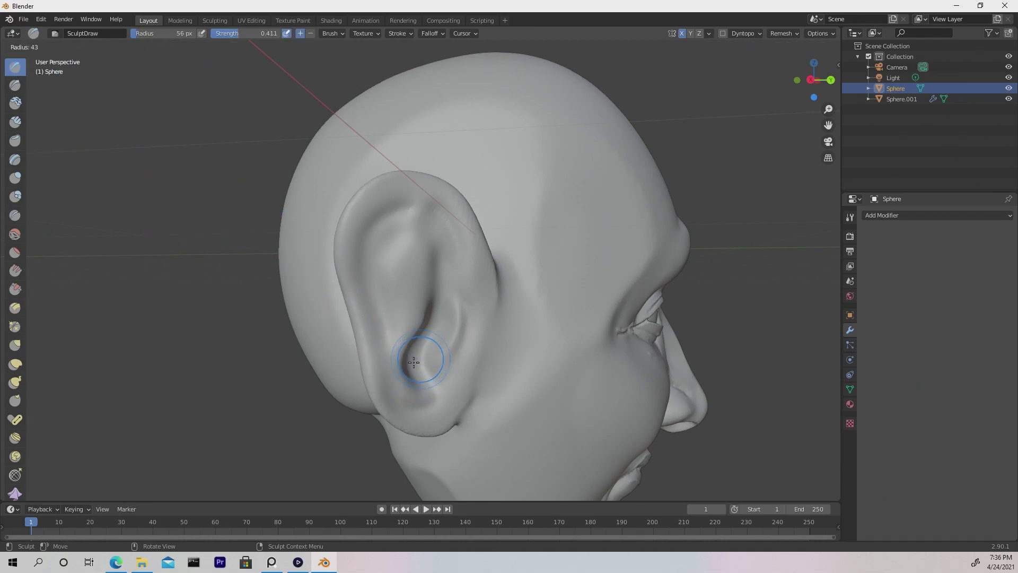
{"action": "left_click_drag", "start_coordinate": [432, 316], "coordinate": [434, 343]}
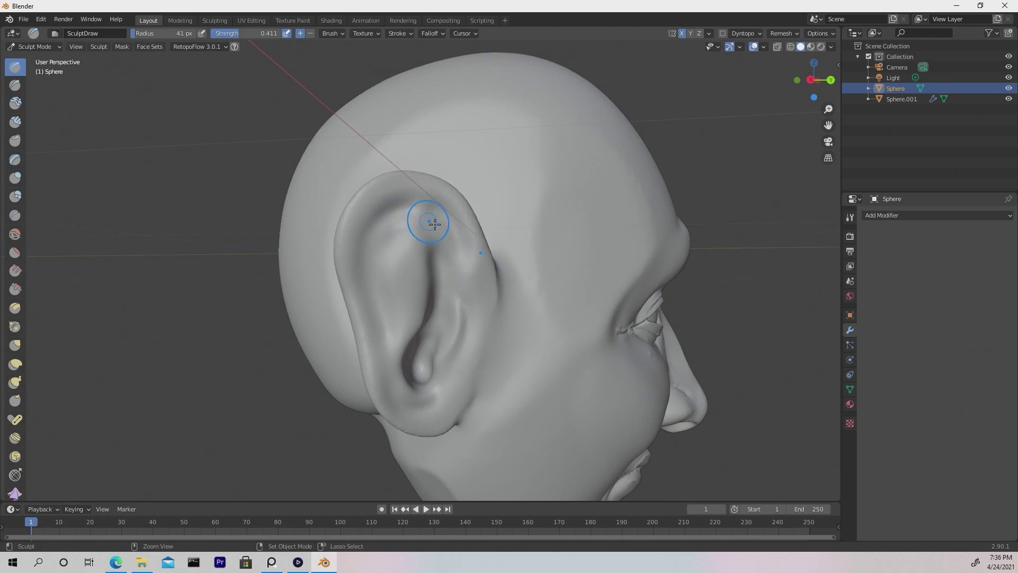
{"action": "mouse_move", "coordinate": [385, 220]}
{"action": "left_mouse_down"}
{"action": "mouse_move", "coordinate": [352, 280]}
{"action": "mouse_move", "coordinate": [385, 230]}
{"action": "left_mouse_up"}
- Carve the area behind the ears with subtractive Clay Strips strokes
{"action": "middle_click_drag", "start_coordinate": [481, 259], "coordinate": [592, 344]}
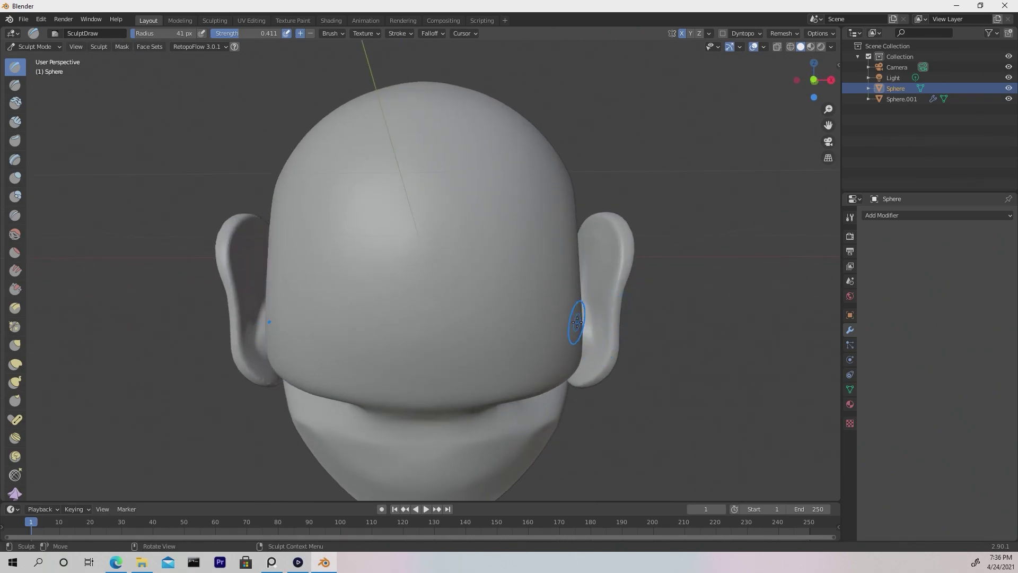
{"action": "key", "text": "c"}
{"action": "left_click_drag", "start_coordinate": [591, 345], "coordinate": [593, 307], "text": "ctrl"}
{"action": "left_click_drag", "start_coordinate": [599, 262], "coordinate": [601, 272], "text": "ctrl"}
{"action": "middle_click_drag", "start_coordinate": [630, 261], "coordinate": [504, 276]}
{"action": "middle_click_drag", "start_coordinate": [616, 326], "coordinate": [569, 337]}
{"action": "scroll", "coordinate": [568, 337], "scroll_direction": "down", "scroll_amount": 5}
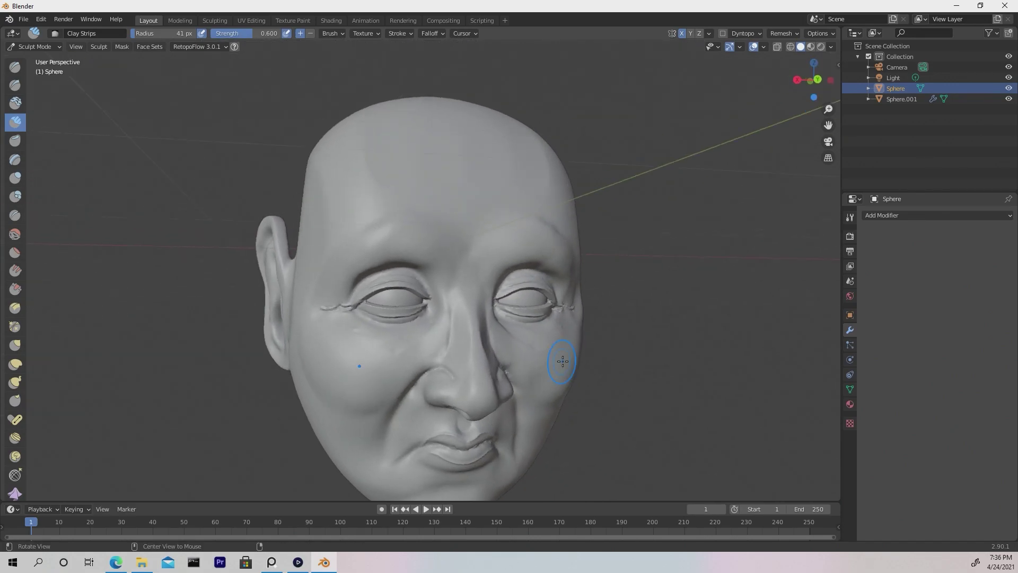
- Build up the brow with SculptDraw at a 56 px radius and flatten the forehead toward the temples with Scrape/Peaks
{"action": "key", "text": "x"}
{"action": "key", "text": "f"}
{"action": "left_click", "coordinate": [495, 250]}
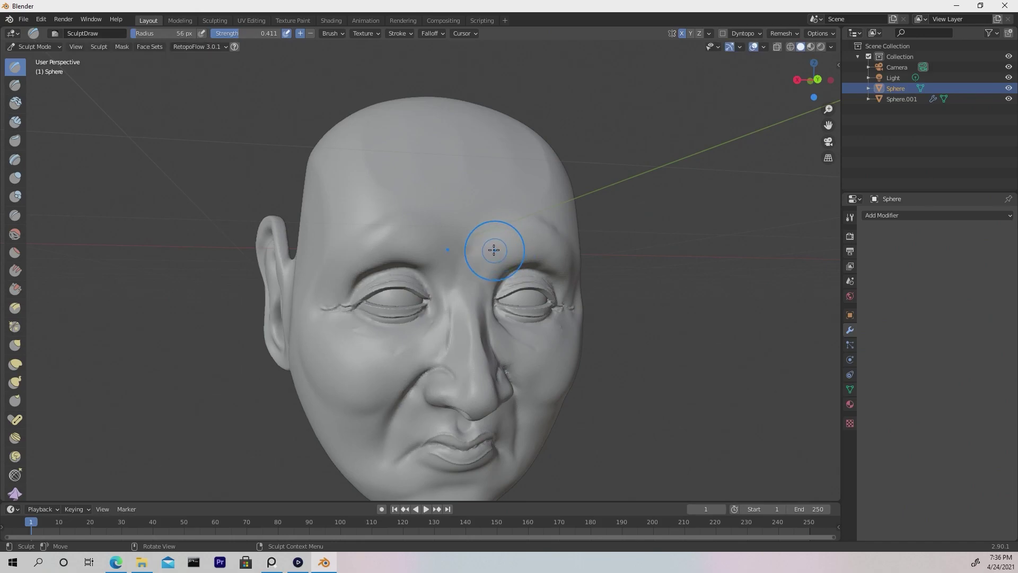
{"action": "middle_click_drag", "start_coordinate": [535, 228], "coordinate": [475, 254]}
{"action": "key", "text": "shift+t"}
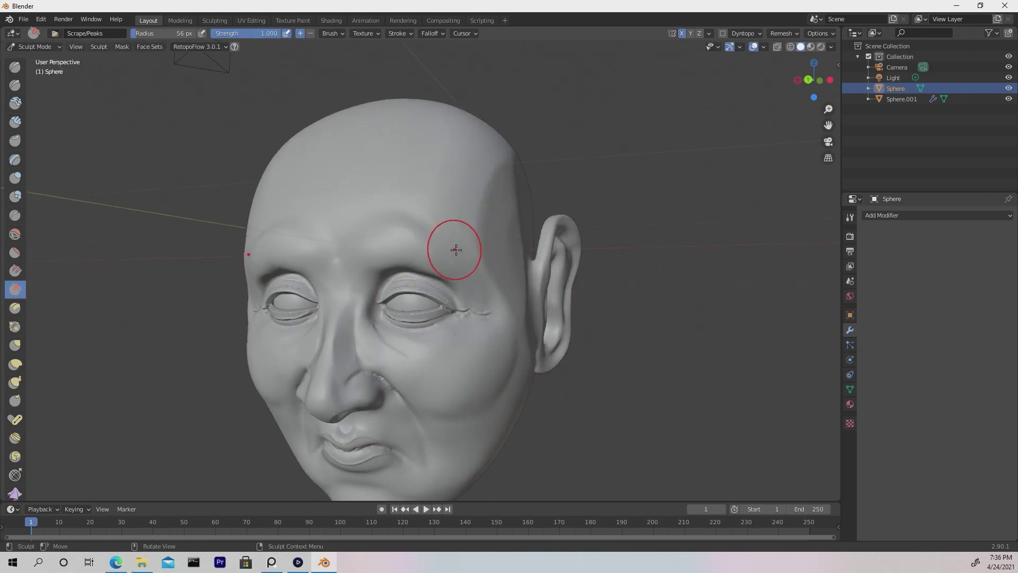
{"action": "left_click_drag", "start_coordinate": [399, 174], "coordinate": [445, 149]}
{"action": "mouse_move", "coordinate": [505, 228]}
{"action": "middle_mouse_down"}
{"action": "mouse_move", "coordinate": [533, 250]}
{"action": "mouse_move", "coordinate": [517, 235]}
{"action": "middle_mouse_up"}
- Carve the forehead planes from the brow up toward the temple with the Draw Sharp brush at a 56 px radius
{"action": "key", "text": "shift+x"}
{"action": "mouse_move", "coordinate": [480, 215]}
{"action": "left_mouse_down", "text": "alt"}
{"action": "mouse_move", "coordinate": [407, 233]}
{"action": "mouse_move", "coordinate": [423, 155]}
{"action": "left_mouse_up", "text": "alt"}
{"action": "left_click_drag", "start_coordinate": [378, 249], "coordinate": [404, 174]}
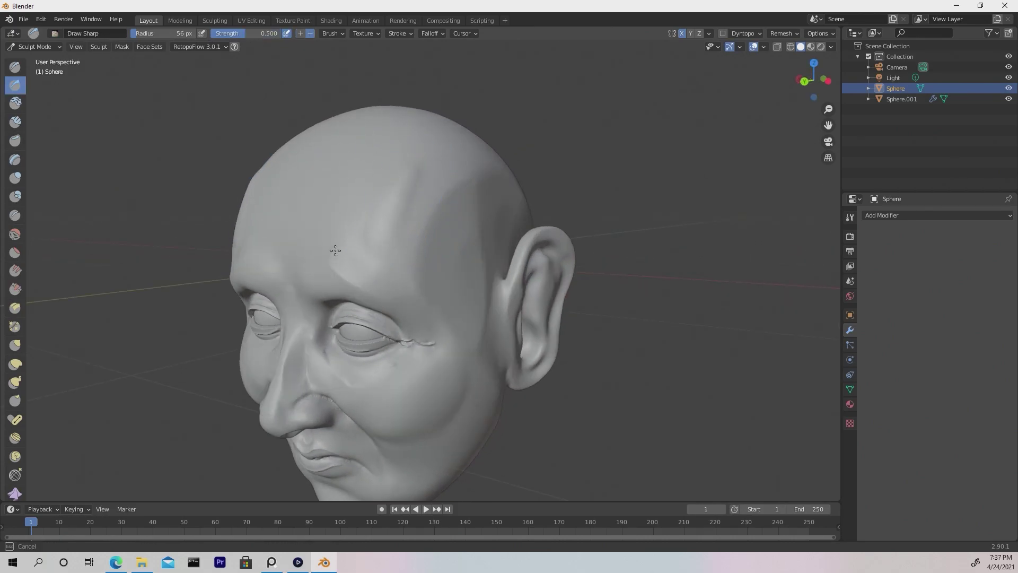
{"action": "middle_click_drag", "start_coordinate": [580, 336], "coordinate": [602, 340], "text": "ctrl"}
- Reshape the jaw and lower face with the Grab brush at a 108 px radius
{"action": "key", "text": "f"}
{"action": "left_click", "coordinate": [586, 357]}
{"action": "key", "text": "g"}
{"action": "mouse_move", "coordinate": [566, 372]}
{"action": "middle_mouse_down"}
{"action": "mouse_move", "coordinate": [514, 381]}
{"action": "mouse_move", "coordinate": [573, 366]}
{"action": "mouse_move", "coordinate": [567, 379]}
{"action": "middle_mouse_up"}
{"action": "mouse_move", "coordinate": [533, 362]}
{"action": "left_mouse_down"}
{"action": "mouse_move", "coordinate": [512, 355]}
{"action": "mouse_move", "coordinate": [503, 375]}
{"action": "mouse_move", "coordinate": [522, 369]}
{"action": "mouse_move", "coordinate": [496, 400]}
{"action": "left_mouse_up"}
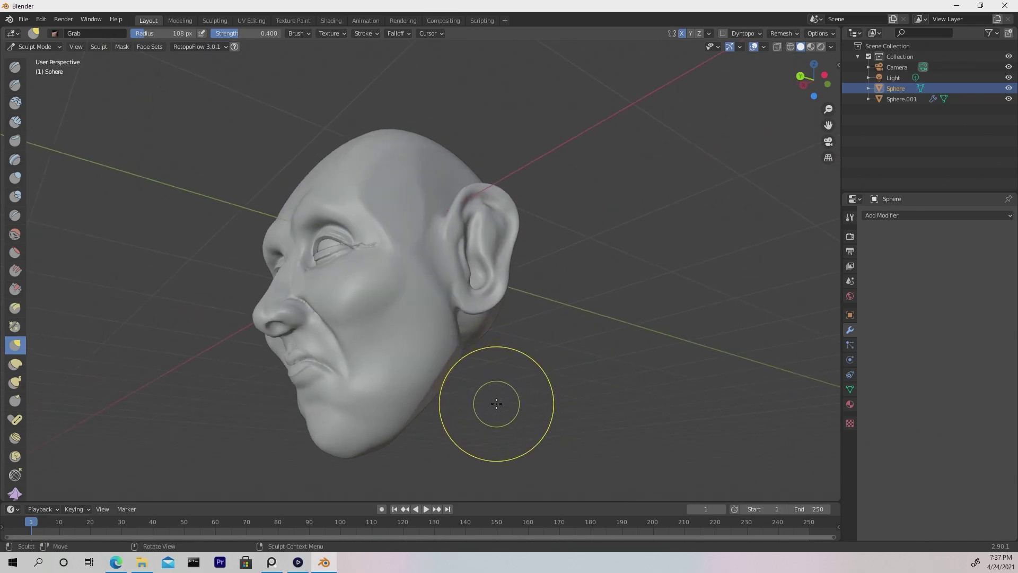
{"action": "mouse_move", "coordinate": [446, 428]}
{"action": "left_mouse_down", "text": "alt"}
{"action": "mouse_move", "coordinate": [424, 423]}
{"action": "mouse_move", "coordinate": [504, 429]}
{"action": "mouse_move", "coordinate": [465, 455]}
{"action": "mouse_move", "coordinate": [538, 443]}
{"action": "mouse_move", "coordinate": [451, 455]}
{"action": "mouse_move", "coordinate": [568, 431]}
{"action": "mouse_move", "coordinate": [511, 424]}
{"action": "left_mouse_up", "text": "alt"}
{"action": "mouse_move", "coordinate": [573, 411]}
{"action": "left_mouse_down", "text": "alt"}
{"action": "mouse_move", "coordinate": [525, 415]}
{"action": "mouse_move", "coordinate": [561, 409]}
{"action": "left_mouse_up", "text": "alt"}
- Define the hollow below the cheekbone and along the jaw with Draw Sharp at 46 px and 40 px radii
{"action": "scroll", "coordinate": [495, 375], "scroll_direction": "up", "scroll_amount": 1}
{"action": "key", "text": "d"}
{"action": "key", "text": "f"}
{"action": "left_click", "coordinate": [393, 394]}
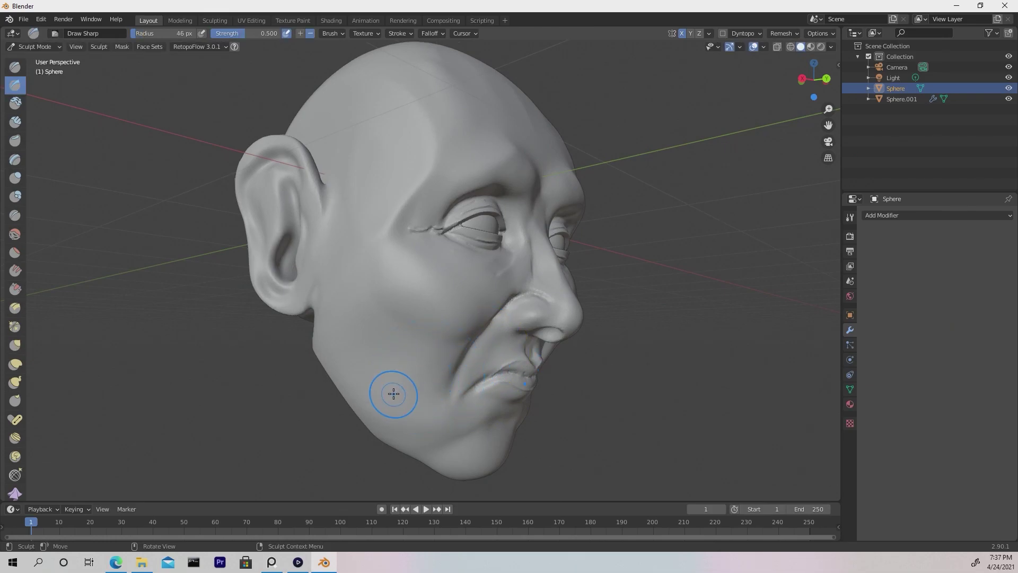
{"action": "left_click_drag", "start_coordinate": [394, 394], "coordinate": [464, 324], "text": "alt"}
{"action": "key", "text": "f"}
{"action": "left_click", "coordinate": [447, 336]}
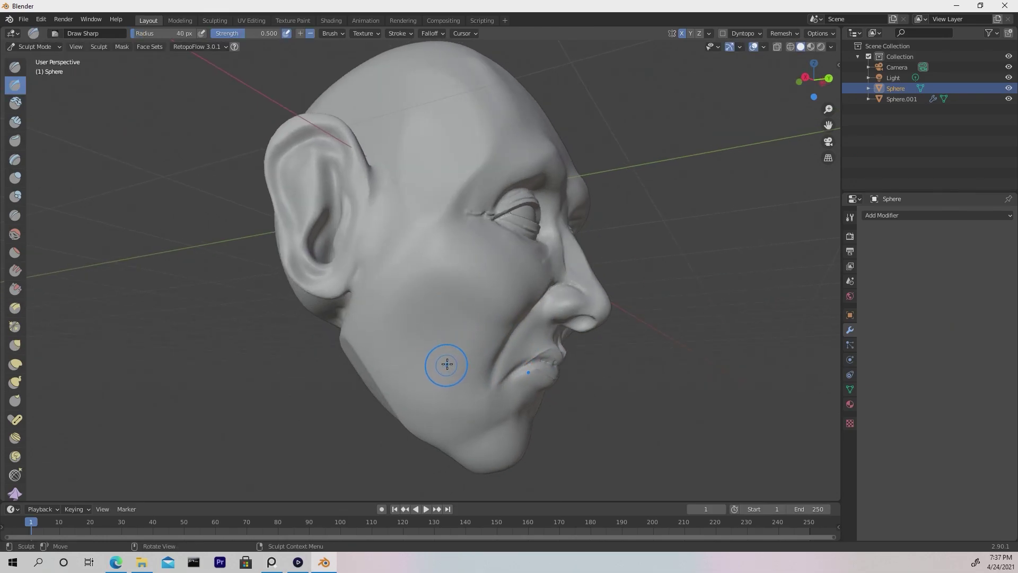
- Shape the nostrils with the Grab brush at 63 px and refine their openings with SculptDraw at 41 px
{"action": "middle_click_drag", "start_coordinate": [582, 287], "coordinate": [507, 252]}
{"action": "scroll", "coordinate": [572, 377], "scroll_direction": "up", "scroll_amount": 5}
{"action": "mouse_move", "coordinate": [562, 363]}
{"action": "middle_mouse_down"}
{"action": "mouse_move", "coordinate": [549, 345]}
{"action": "mouse_move", "coordinate": [427, 321]}
{"action": "mouse_move", "coordinate": [565, 319]}
{"action": "middle_mouse_up"}
{"action": "key", "text": "g"}
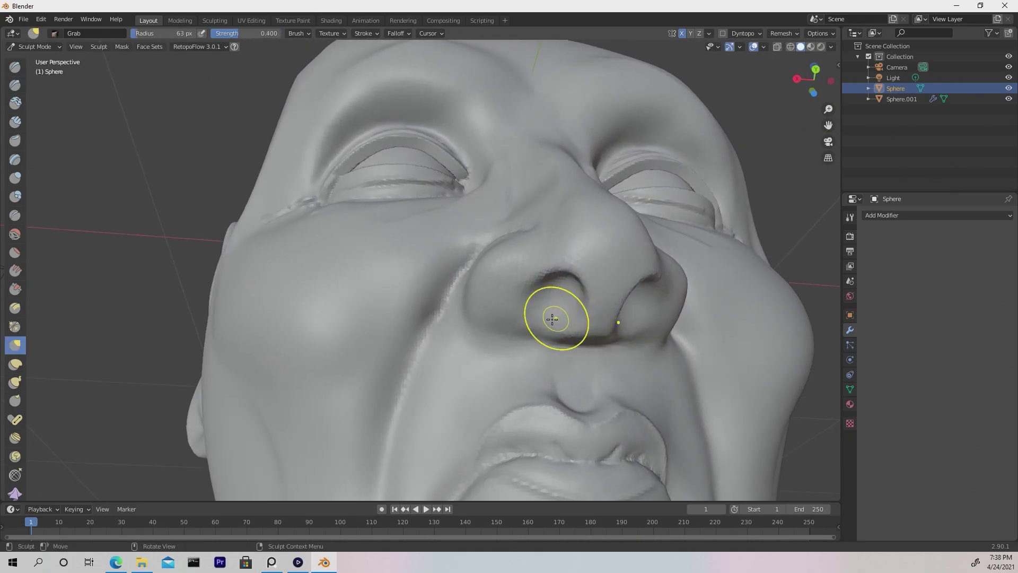
{"action": "key", "text": "x"}
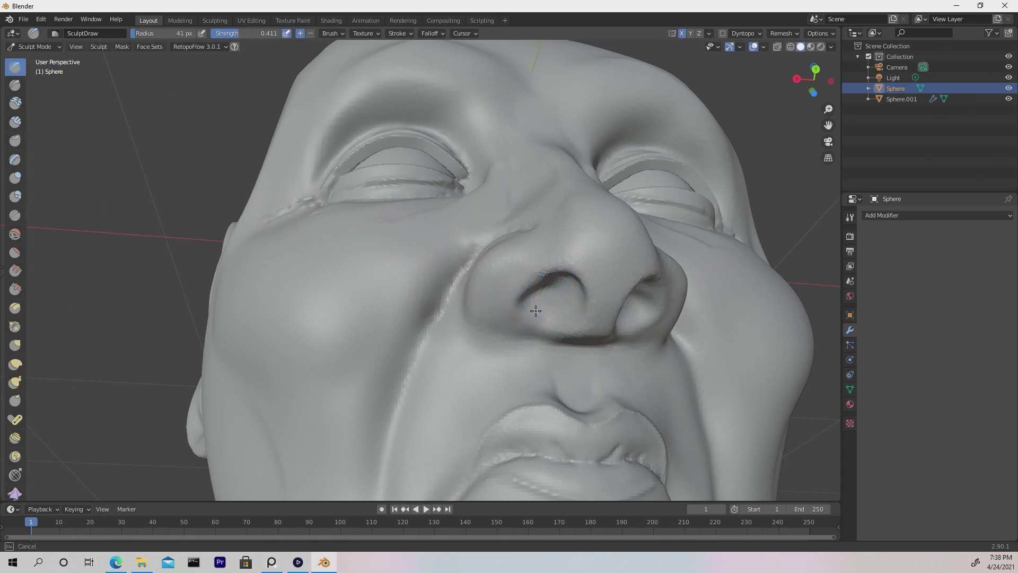
{"action": "mouse_move", "coordinate": [562, 309]}
{"action": "middle_mouse_down"}
{"action": "mouse_move", "coordinate": [600, 311]}
{"action": "mouse_move", "coordinate": [584, 343]}
{"action": "mouse_move", "coordinate": [527, 334]}
{"action": "mouse_move", "coordinate": [511, 211]}
{"action": "middle_mouse_up"}
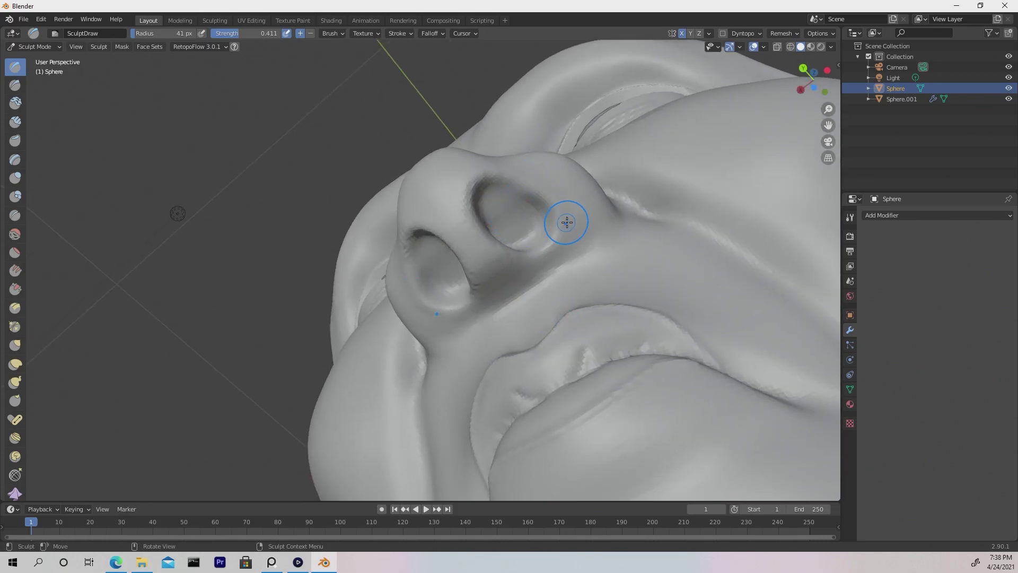
{"action": "middle_click_drag", "start_coordinate": [527, 225], "coordinate": [552, 305]}
{"action": "middle_click_drag", "start_coordinate": [551, 305], "coordinate": [600, 390], "text": "ctrl"}
- Adjust the overall skull shape with the Grab brush at a 217 px radius
{"action": "middle_click_drag", "start_coordinate": [589, 335], "coordinate": [641, 382]}
{"action": "left_click_drag", "start_coordinate": [619, 305], "coordinate": [627, 300], "text": "alt"}
{"action": "key", "text": "f"}
{"action": "left_click", "coordinate": [747, 301]}
{"action": "key", "text": "g"}
{"action": "left_click_drag", "start_coordinate": [669, 265], "coordinate": [663, 317], "text": "alt"}
{"action": "middle_click_drag", "start_coordinate": [663, 317], "coordinate": [662, 328]}
{"action": "middle_click_drag", "start_coordinate": [626, 246], "coordinate": [655, 355], "text": "shift"}
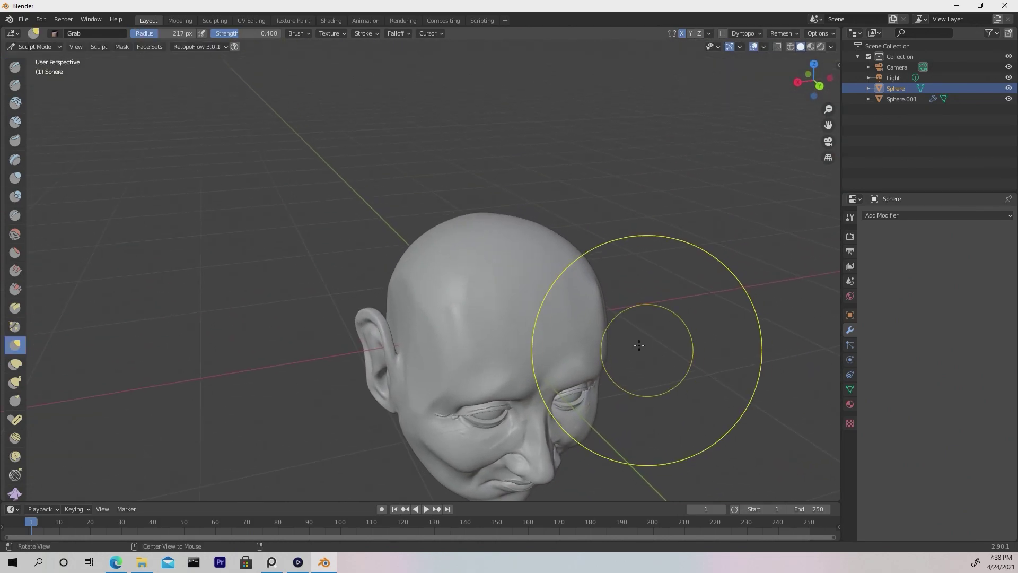
- Refine the head's facial proportions with a resized Grab brush, finishing at a 32 px radius
{"action": "key", "text": "f"}
{"action": "left_click", "coordinate": [422, 347]}
{"action": "mouse_move", "coordinate": [451, 354]}
{"action": "middle_mouse_down"}
{"action": "mouse_move", "coordinate": [455, 321]}
{"action": "mouse_move", "coordinate": [518, 279]}
{"action": "middle_mouse_up"}
{"action": "middle_click_drag", "start_coordinate": [417, 263], "coordinate": [526, 321]}
{"action": "key", "text": "f"}
{"action": "left_click", "coordinate": [557, 339]}
{"action": "left_click_drag", "start_coordinate": [554, 342], "coordinate": [572, 362], "text": "alt"}
{"action": "mouse_move", "coordinate": [543, 317]}
{"action": "left_mouse_down", "text": "alt"}
{"action": "mouse_move", "coordinate": [495, 317]}
{"action": "mouse_move", "coordinate": [424, 367]}
{"action": "mouse_move", "coordinate": [482, 355]}
{"action": "left_mouse_up", "text": "alt"}
{"action": "left_click_drag", "start_coordinate": [450, 400], "coordinate": [540, 376], "text": "alt"}
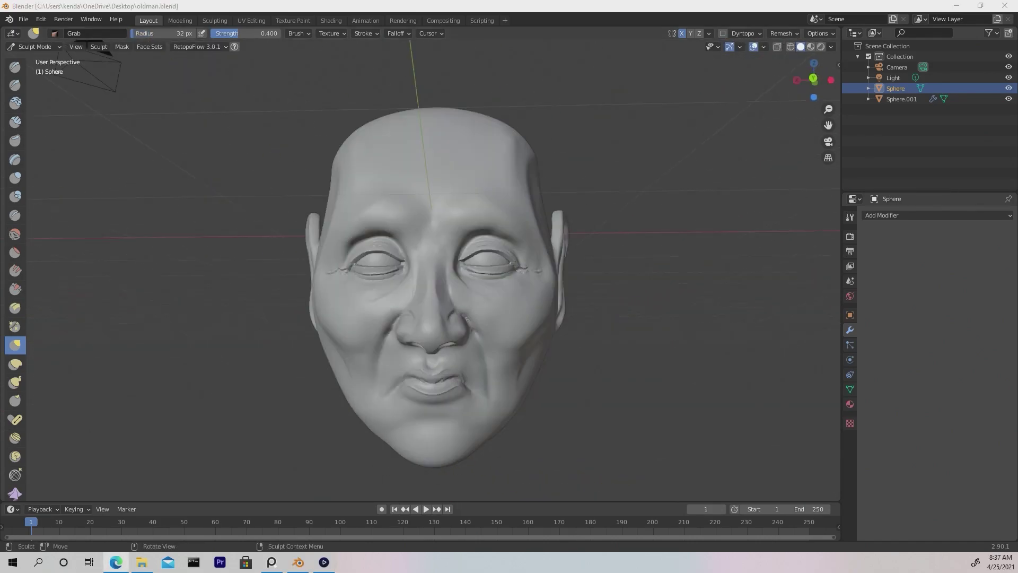
{"action": "scroll", "coordinate": [449, 316], "scroll_direction": "up", "scroll_amount": 3}
{"action": "scroll", "coordinate": [449, 316], "scroll_direction": "down", "scroll_amount": 1}
{"action": "mouse_move", "coordinate": [501, 314]}
{"action": "middle_mouse_down"}
{"action": "mouse_move", "coordinate": [465, 295]}
{"action": "mouse_move", "coordinate": [506, 315]}
{"action": "middle_mouse_up"}
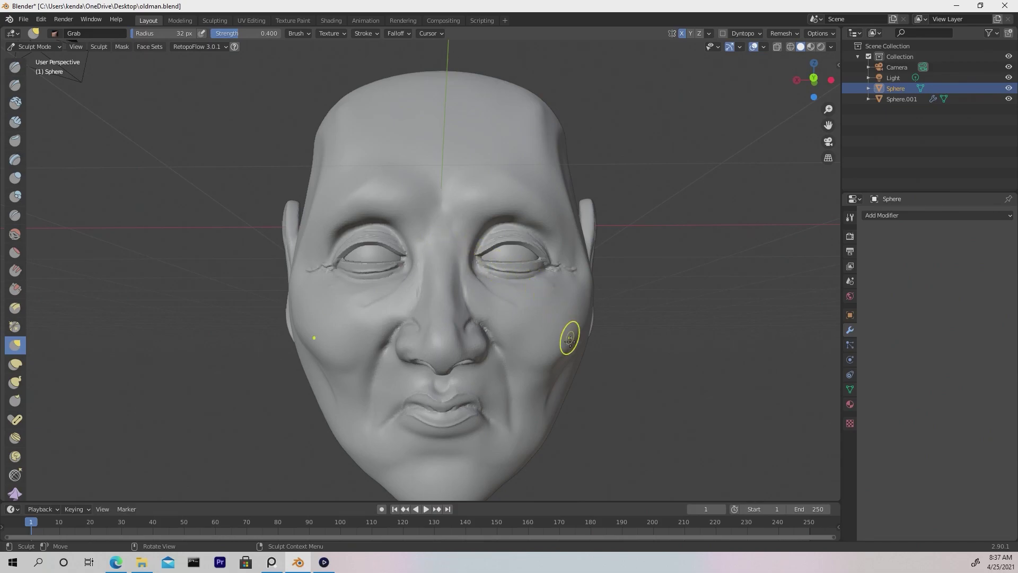
{"action": "scroll", "coordinate": [569, 332], "scroll_direction": "up", "scroll_amount": 1}
{"action": "scroll", "coordinate": [608, 352], "scroll_direction": "down", "scroll_amount": 1}
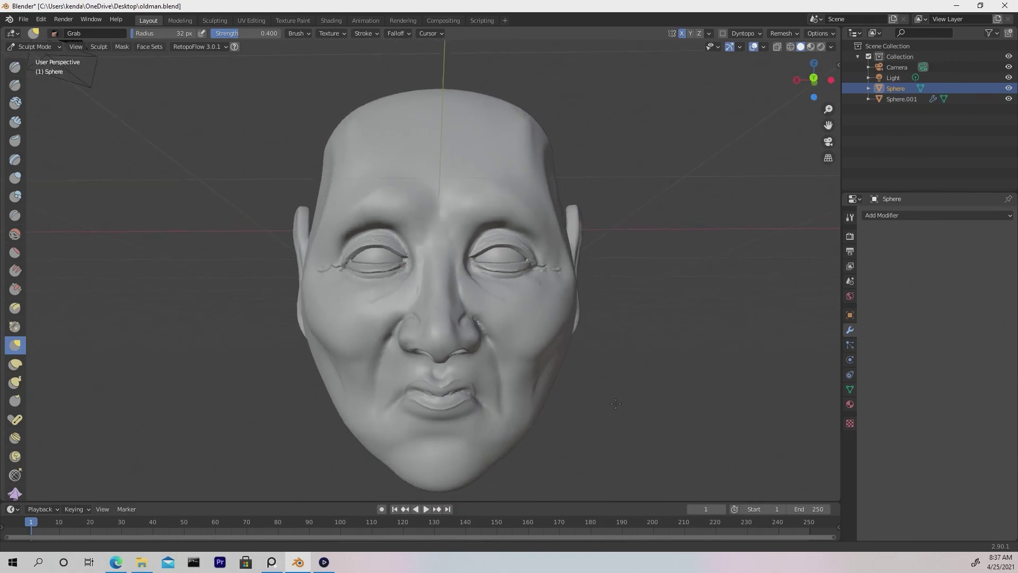
- Reshape the lower cheeks and skull with the Grab brush at a 132 px radius
{"action": "key", "text": "f"}
{"action": "left_click", "coordinate": [677, 361]}
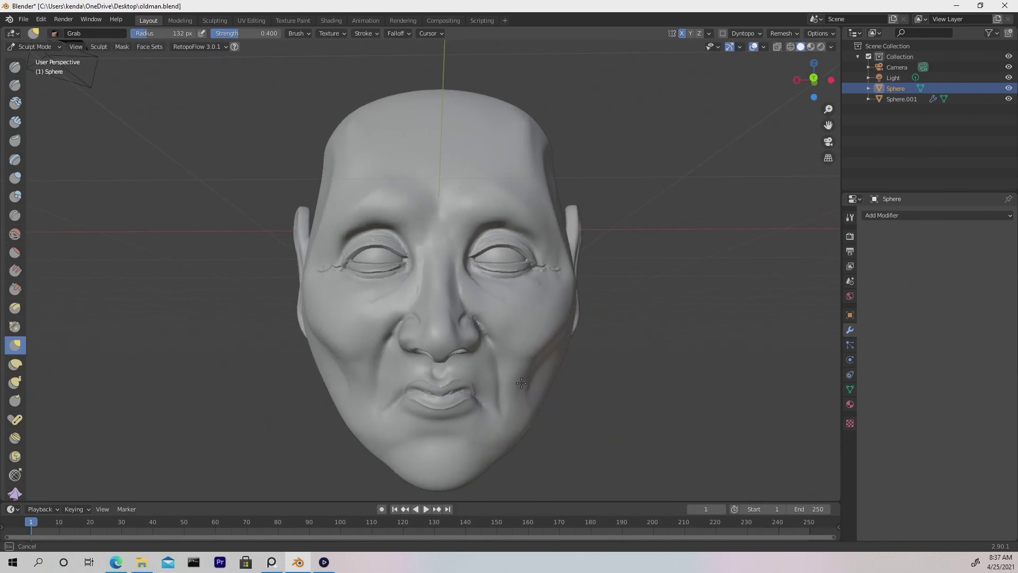
{"action": "mouse_move", "coordinate": [519, 439]}
{"action": "middle_mouse_down"}
{"action": "mouse_move", "coordinate": [424, 419]}
{"action": "mouse_move", "coordinate": [538, 375]}
{"action": "mouse_move", "coordinate": [583, 276]}
{"action": "mouse_move", "coordinate": [527, 263]}
{"action": "middle_mouse_up"}
{"action": "left_click_drag", "start_coordinate": [484, 147], "coordinate": [477, 145]}
{"action": "mouse_move", "coordinate": [541, 128]}
{"action": "middle_mouse_down"}
{"action": "mouse_move", "coordinate": [574, 205]}
{"action": "mouse_move", "coordinate": [518, 228]}
{"action": "mouse_move", "coordinate": [523, 254]}
{"action": "middle_mouse_up"}
{"action": "scroll", "coordinate": [523, 220], "scroll_direction": "up", "scroll_amount": 2}
- Adjust the area around the eyes with a resized Grab brush, finishing at a 52 px radius
{"action": "key", "text": "f"}
{"action": "left_click", "coordinate": [572, 244]}
{"action": "left_click_drag", "start_coordinate": [494, 249], "coordinate": [487, 259]}
{"action": "left_click_drag", "start_coordinate": [502, 253], "coordinate": [561, 277]}
{"action": "middle_click_drag", "start_coordinate": [606, 364], "coordinate": [579, 361]}
{"action": "key", "text": "f"}
{"action": "left_click", "coordinate": [543, 332]}
{"action": "key", "text": "f"}
{"action": "left_click", "coordinate": [460, 378]}
{"action": "middle_click_drag", "start_coordinate": [455, 374], "coordinate": [480, 370]}
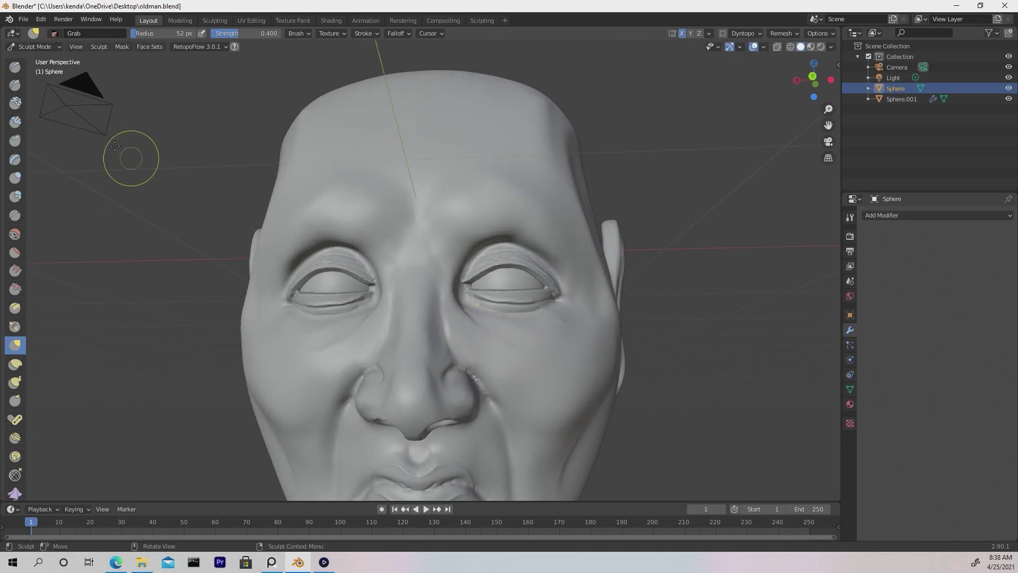
- Add volume beneath the eyes and over the upper cheeks with SculptDraw at a 49 px radius
{"action": "key", "text": "x"}
{"action": "key", "text": "f"}
{"action": "left_click", "coordinate": [535, 326]}
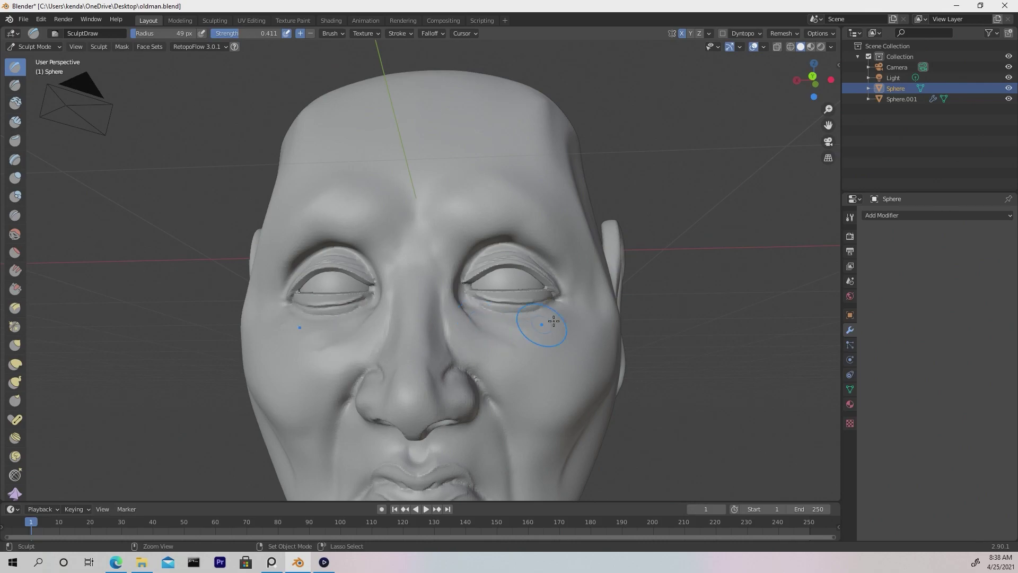
{"action": "middle_click_drag", "start_coordinate": [594, 325], "coordinate": [519, 346]}
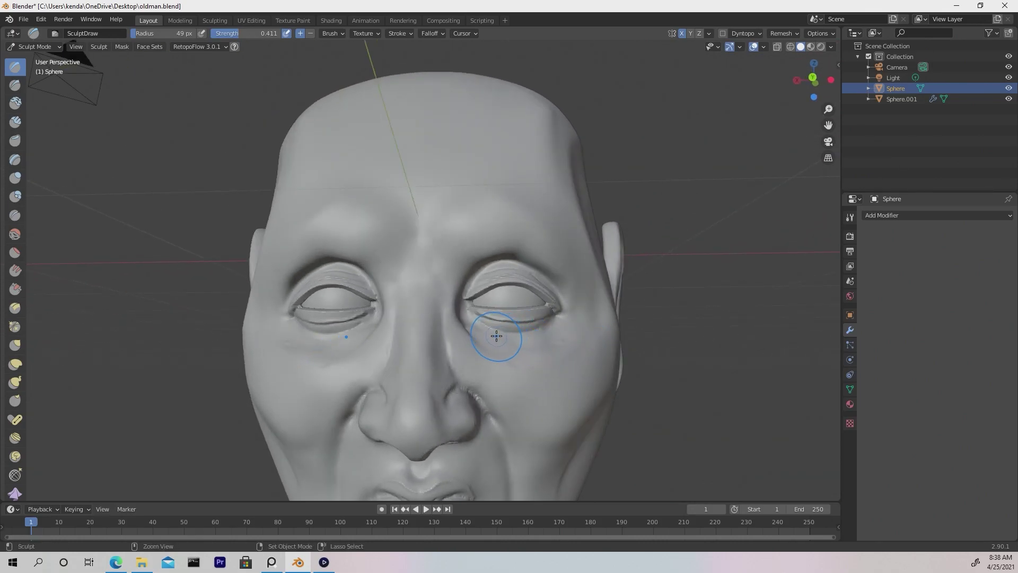
{"action": "mouse_move", "coordinate": [562, 322]}
{"action": "middle_mouse_down"}
{"action": "mouse_move", "coordinate": [503, 329]}
{"action": "mouse_move", "coordinate": [534, 329]}
{"action": "middle_mouse_up"}
- Try Draw Sharp along the brow and build up the outer brow ridge with SculptDraw at a 57 px radius
{"action": "key", "text": "d"}
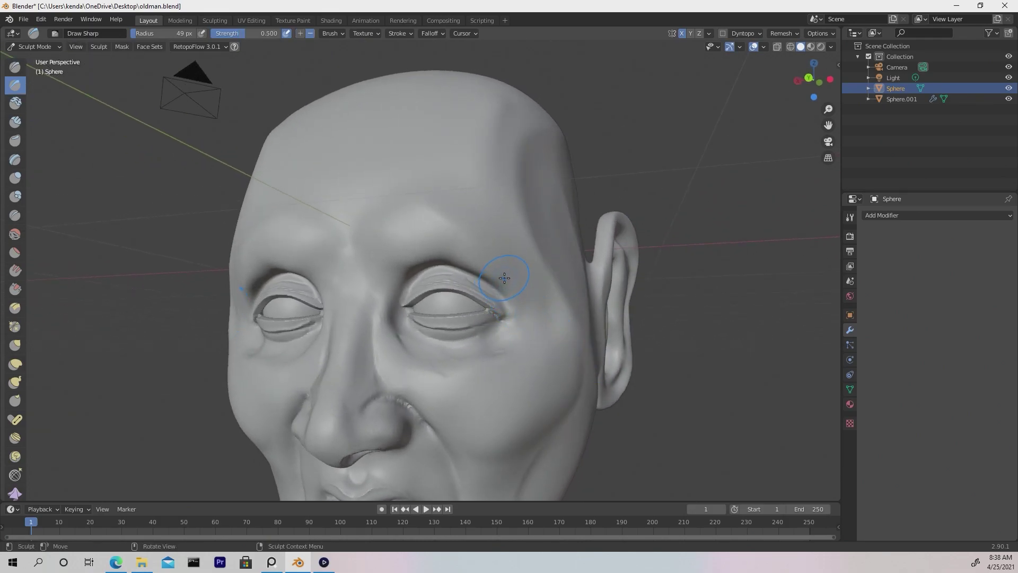
{"action": "key", "text": "f"}
{"action": "left_click", "coordinate": [467, 260]}
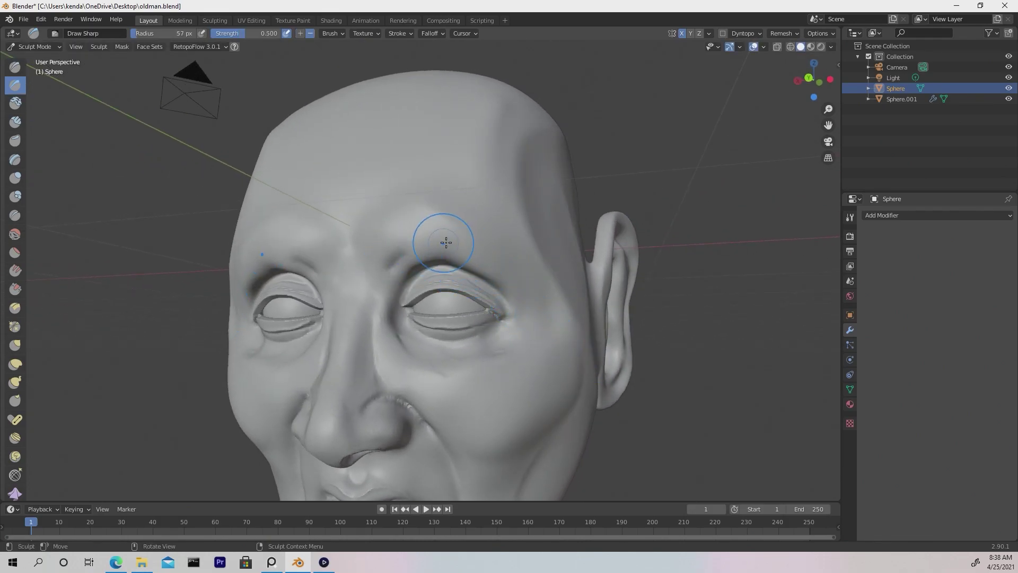
{"action": "key", "text": "x"}
{"action": "left_click_drag", "start_coordinate": [449, 237], "coordinate": [497, 269]}
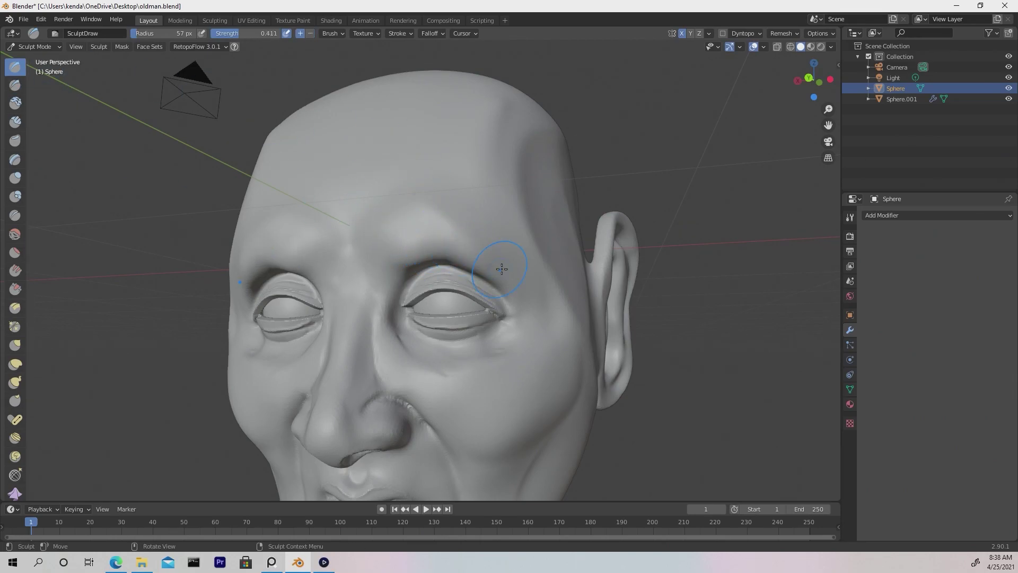
{"action": "mouse_move", "coordinate": [550, 249]}
{"action": "middle_mouse_down"}
{"action": "mouse_move", "coordinate": [509, 254]}
{"action": "mouse_move", "coordinate": [548, 268]}
{"action": "middle_mouse_up"}
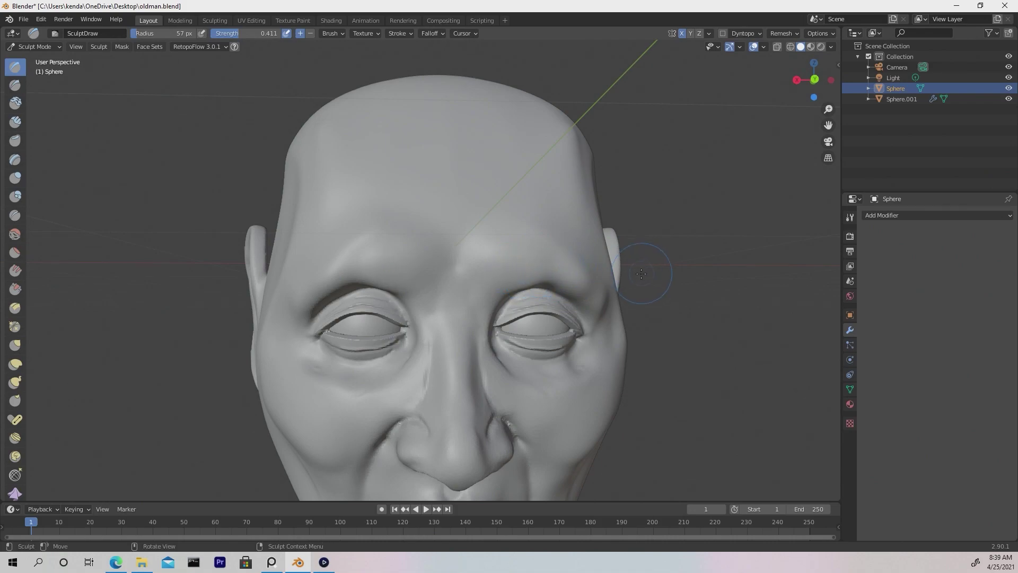
- Try to carve two horizontal forehead wrinkles with Draw Sharp at a 39 px radius
{"action": "key", "text": "f"}
{"action": "left_click", "coordinate": [488, 223]}
{"action": "key", "text": "shift+x"}
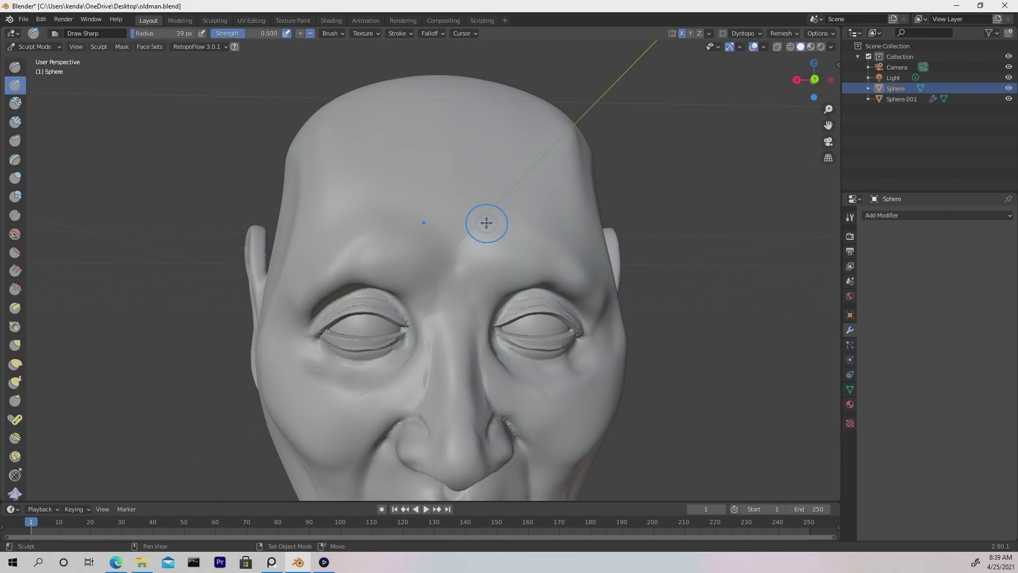
{"action": "left_click_drag", "start_coordinate": [455, 204], "coordinate": [541, 204]}
{"action": "left_click_drag", "start_coordinate": [455, 163], "coordinate": [548, 173]}
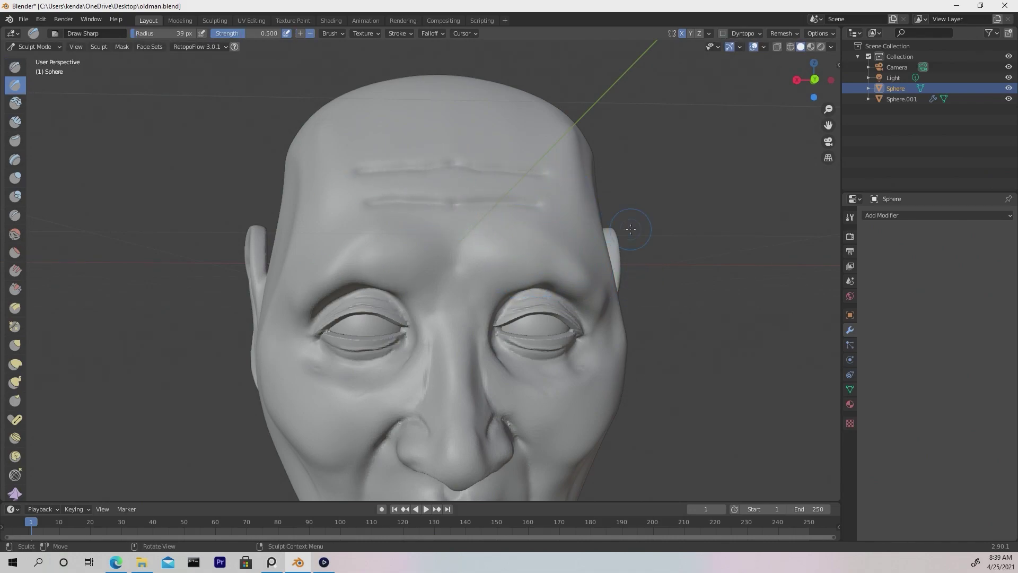
{"action": "key", "text": "ctrl+z"}
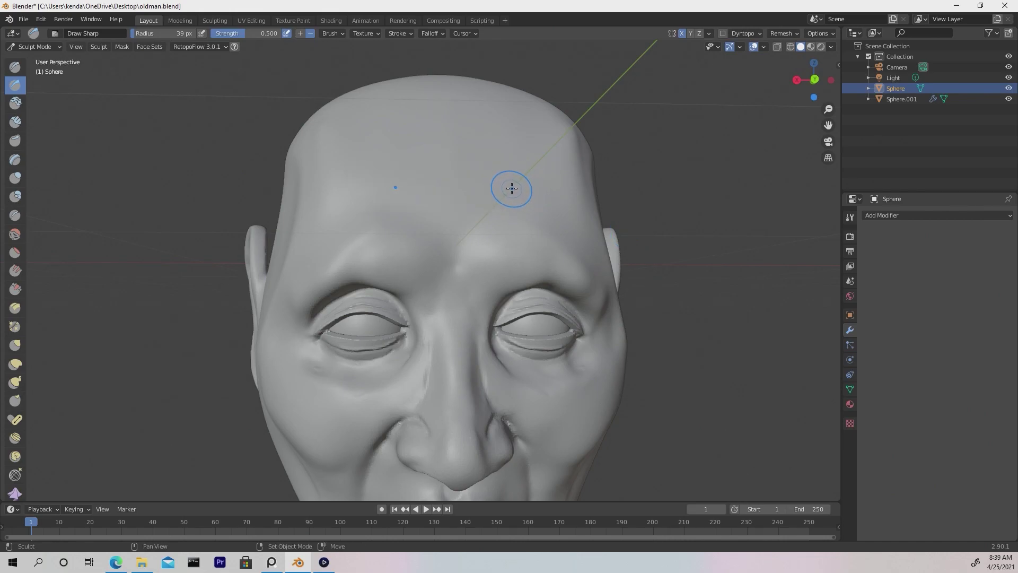
- Build horizontal forehead wrinkles with Clay Strips at a 39 px radius and smooth them into the surface
{"action": "key", "text": "c"}
{"action": "left_click_drag", "start_coordinate": [452, 191], "coordinate": [547, 202]}
{"action": "left_click_drag", "start_coordinate": [454, 158], "coordinate": [545, 168]}
{"action": "left_click_drag", "start_coordinate": [457, 131], "coordinate": [533, 141]}
{"action": "left_click_drag", "start_coordinate": [477, 201], "coordinate": [431, 199]}
{"action": "left_click_drag", "start_coordinate": [511, 177], "coordinate": [424, 173], "text": "shift"}
{"action": "left_click_drag", "start_coordinate": [489, 140], "coordinate": [388, 145], "text": "shift"}
{"action": "left_click_drag", "start_coordinate": [527, 132], "coordinate": [552, 157], "text": "shift"}
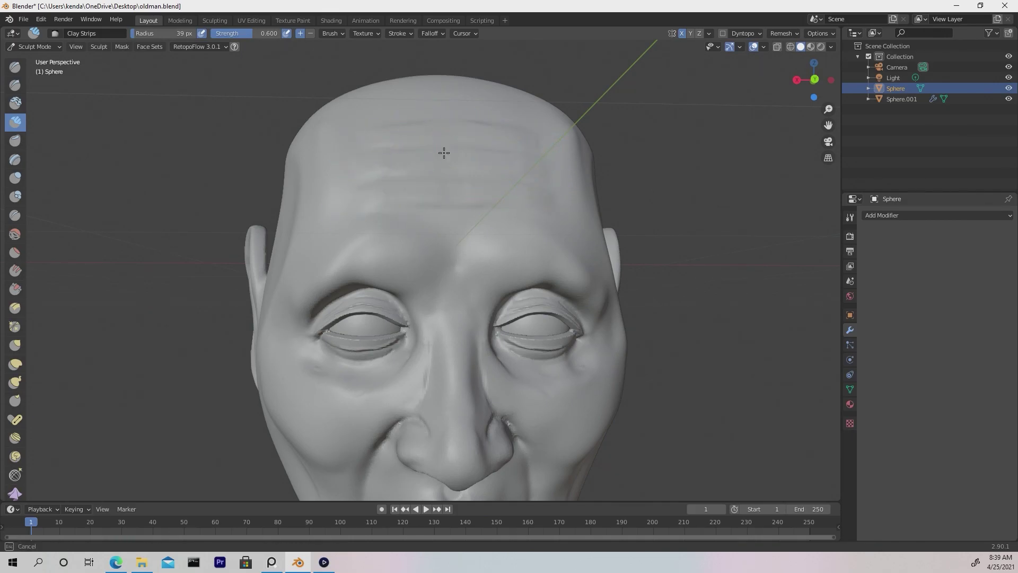
- Reshape the back and top of the skull from the side with a resized Grab brush
{"action": "mouse_move", "coordinate": [666, 268]}
{"action": "middle_mouse_down"}
{"action": "mouse_move", "coordinate": [602, 275]}
{"action": "mouse_move", "coordinate": [629, 281]}
{"action": "mouse_move", "coordinate": [587, 352]}
{"action": "mouse_move", "coordinate": [594, 334]}
{"action": "mouse_move", "coordinate": [585, 326]}
{"action": "middle_mouse_up"}
{"action": "key", "text": "g"}
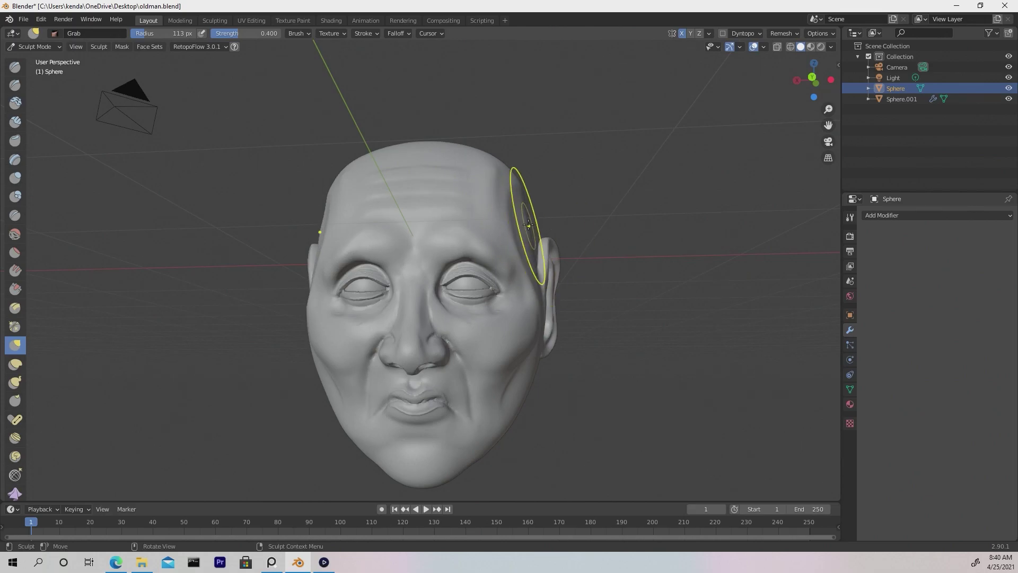
{"action": "middle_click_drag", "start_coordinate": [597, 275], "coordinate": [534, 284]}
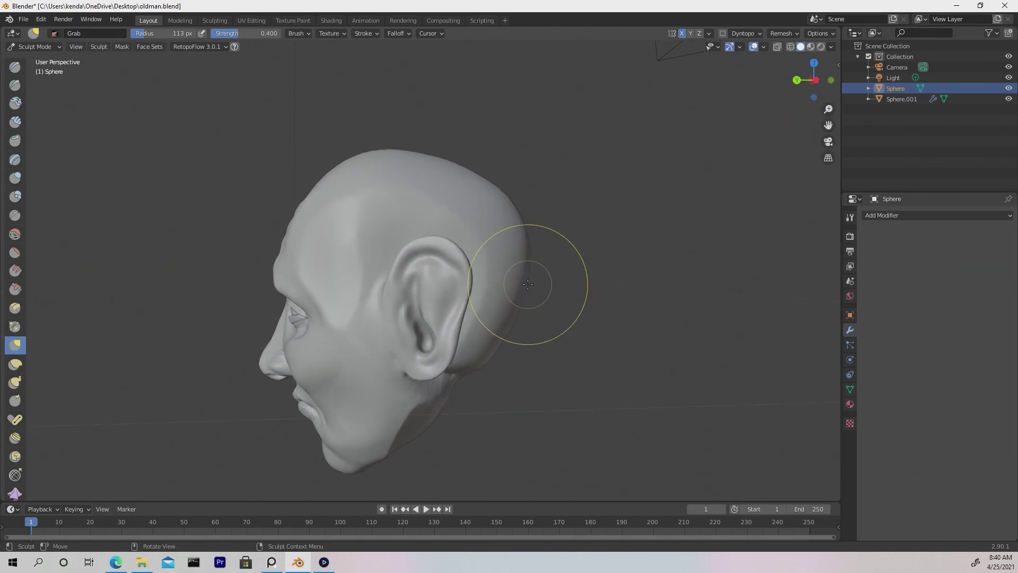
{"action": "key", "text": "f"}
{"action": "left_click", "coordinate": [592, 281]}
{"action": "left_click_drag", "start_coordinate": [516, 210], "coordinate": [519, 200]}
{"action": "left_click_drag", "start_coordinate": [359, 167], "coordinate": [352, 160]}
- Flatten the underside of the jaw with Scrape/Peaks, finishing at a 49 px radius
{"action": "mouse_move", "coordinate": [485, 175]}
{"action": "middle_mouse_down"}
{"action": "mouse_move", "coordinate": [489, 341]}
{"action": "mouse_move", "coordinate": [444, 360]}
{"action": "middle_mouse_up"}
{"action": "key", "text": "shift+t"}
{"action": "key", "text": "f"}
{"action": "left_click", "coordinate": [361, 396]}
{"action": "middle_click_drag", "start_coordinate": [424, 395], "coordinate": [390, 375]}
{"action": "mouse_move", "coordinate": [370, 331]}
{"action": "left_mouse_down"}
{"action": "mouse_move", "coordinate": [346, 407]}
{"action": "mouse_move", "coordinate": [359, 329]}
{"action": "mouse_move", "coordinate": [387, 311]}
{"action": "left_mouse_up"}
{"action": "left_click_drag", "start_coordinate": [395, 386], "coordinate": [364, 420]}
{"action": "key", "text": "f"}
{"action": "left_click", "coordinate": [400, 392]}
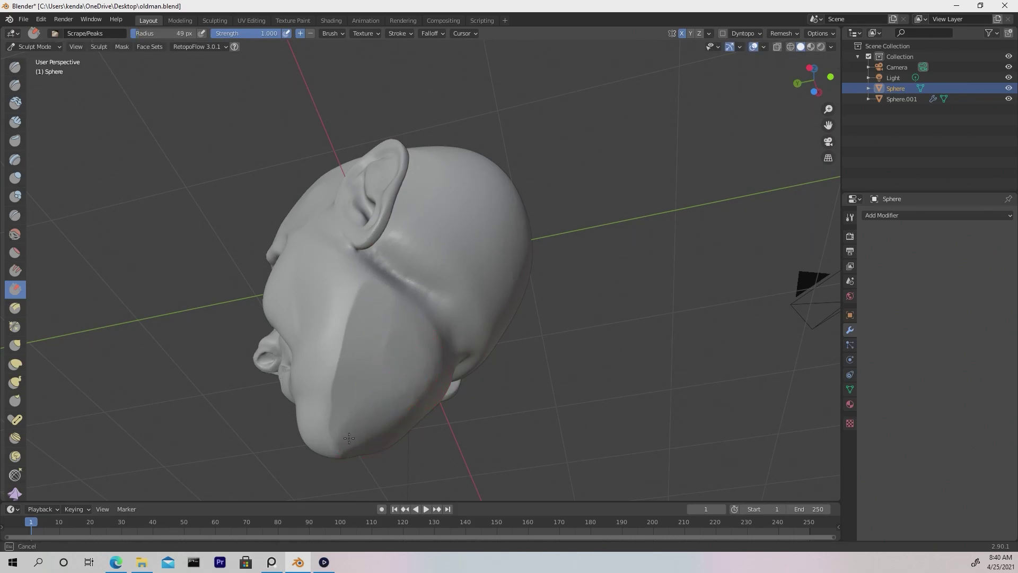
- Refine the jaw and overall head shape with the Grab brush, finishing at a 93 px radius
{"action": "middle_click_drag", "start_coordinate": [358, 307], "coordinate": [543, 332]}
{"action": "key", "text": "g"}
{"action": "key", "text": "f"}
{"action": "left_click", "coordinate": [567, 371]}
{"action": "middle_click_drag", "start_coordinate": [525, 342], "coordinate": [437, 329]}
{"action": "mouse_move", "coordinate": [438, 271]}
{"action": "middle_mouse_down"}
{"action": "mouse_move", "coordinate": [500, 386]}
{"action": "mouse_move", "coordinate": [482, 416]}
{"action": "mouse_move", "coordinate": [435, 421]}
{"action": "middle_mouse_up"}
{"action": "scroll", "coordinate": [500, 387], "scroll_direction": "down", "scroll_amount": 4}
{"action": "key", "text": "f"}
{"action": "left_click", "coordinate": [522, 391]}
{"action": "middle_click_drag", "start_coordinate": [492, 368], "coordinate": [476, 267]}
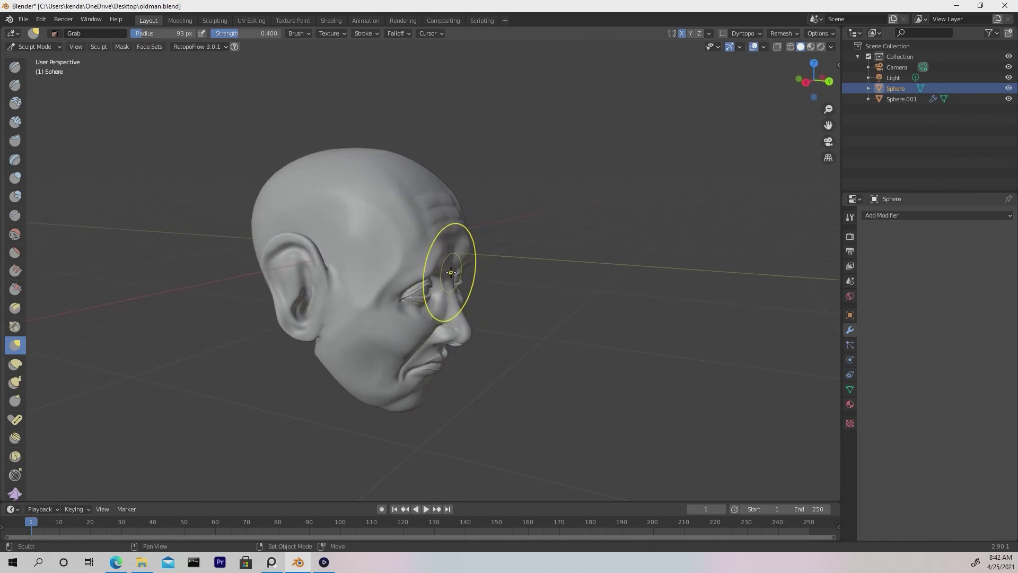
- Flatten the temples and side of the skull with Scrape/Peaks at 59 px and 34 px radii
{"action": "key", "text": "shift+t"}
{"action": "key", "text": "f"}
{"action": "left_click", "coordinate": [358, 259]}
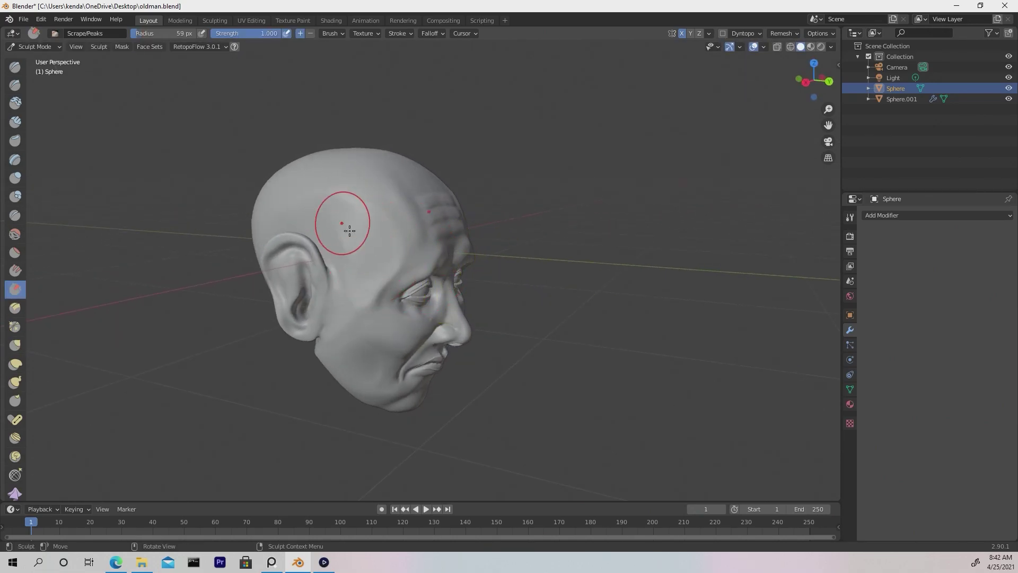
{"action": "mouse_move", "coordinate": [488, 237]}
{"action": "middle_mouse_down"}
{"action": "mouse_move", "coordinate": [461, 237]}
{"action": "mouse_move", "coordinate": [488, 233]}
{"action": "middle_mouse_up"}
{"action": "key", "text": "f"}
{"action": "left_click", "coordinate": [391, 261]}
{"action": "left_click_drag", "start_coordinate": [386, 211], "coordinate": [366, 265]}
{"action": "left_click_drag", "start_coordinate": [344, 212], "coordinate": [371, 210]}
{"action": "mouse_move", "coordinate": [567, 274]}
{"action": "middle_mouse_down"}
{"action": "mouse_move", "coordinate": [520, 275]}
{"action": "mouse_move", "coordinate": [576, 276]}
{"action": "middle_mouse_up"}
- Build up the chin and its underside with Clay Strips at a 43 px radius and refine its contour
{"action": "mouse_move", "coordinate": [362, 293]}
{"action": "middle_mouse_down"}
{"action": "mouse_move", "coordinate": [464, 398]}
{"action": "mouse_move", "coordinate": [464, 432]}
{"action": "middle_mouse_up"}
{"action": "middle_click_drag", "start_coordinate": [463, 432], "coordinate": [475, 425]}
{"action": "left_click", "coordinate": [16, 69]}
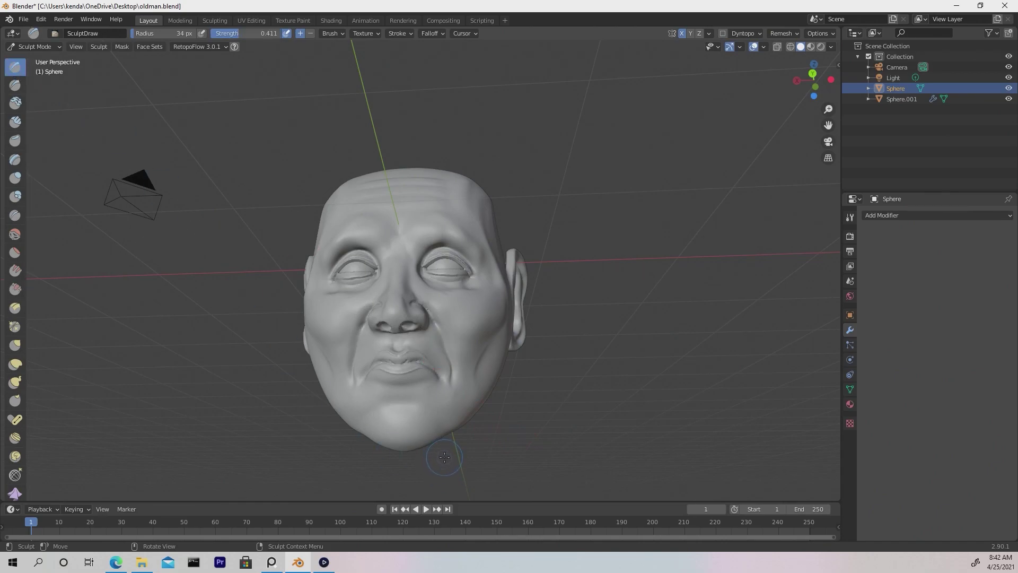
{"action": "key", "text": "c"}
{"action": "mouse_move", "coordinate": [428, 436]}
{"action": "left_mouse_down"}
{"action": "mouse_move", "coordinate": [403, 438]}
{"action": "mouse_move", "coordinate": [427, 428]}
{"action": "left_mouse_up"}
{"action": "middle_click_drag", "start_coordinate": [414, 419], "coordinate": [437, 364]}
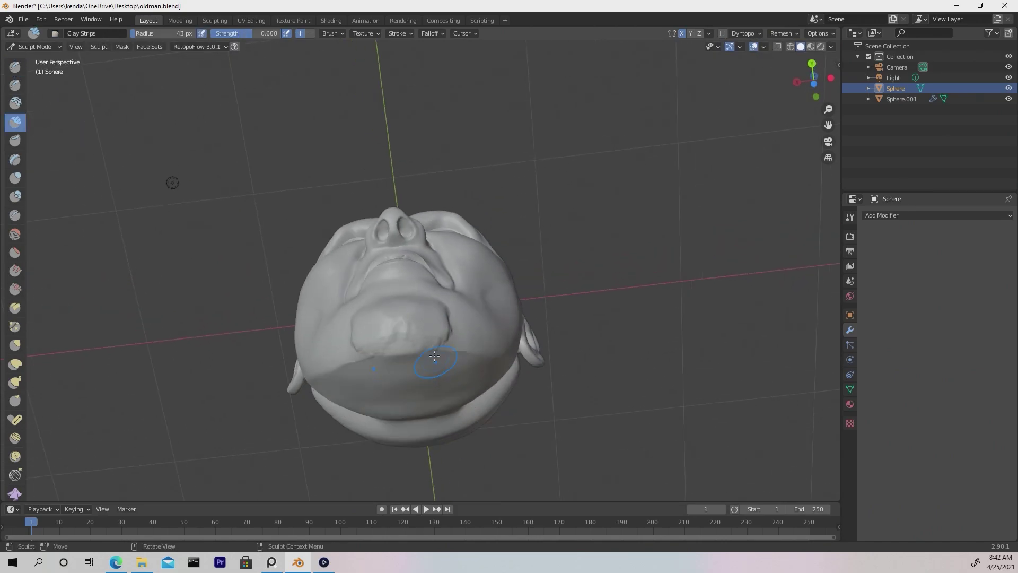
{"action": "left_click_drag", "start_coordinate": [431, 334], "coordinate": [428, 330]}
{"action": "key", "text": "shift+c"}
{"action": "middle_click_drag", "start_coordinate": [426, 330], "coordinate": [414, 379]}
{"action": "mouse_move", "coordinate": [404, 417]}
{"action": "left_mouse_down"}
{"action": "mouse_move", "coordinate": [399, 392]}
{"action": "mouse_move", "coordinate": [408, 392]}
{"action": "mouse_move", "coordinate": [412, 411]}
{"action": "left_mouse_up"}
{"action": "left_click_drag", "start_coordinate": [408, 369], "coordinate": [412, 413]}
{"action": "middle_click_drag", "start_coordinate": [452, 375], "coordinate": [421, 430]}
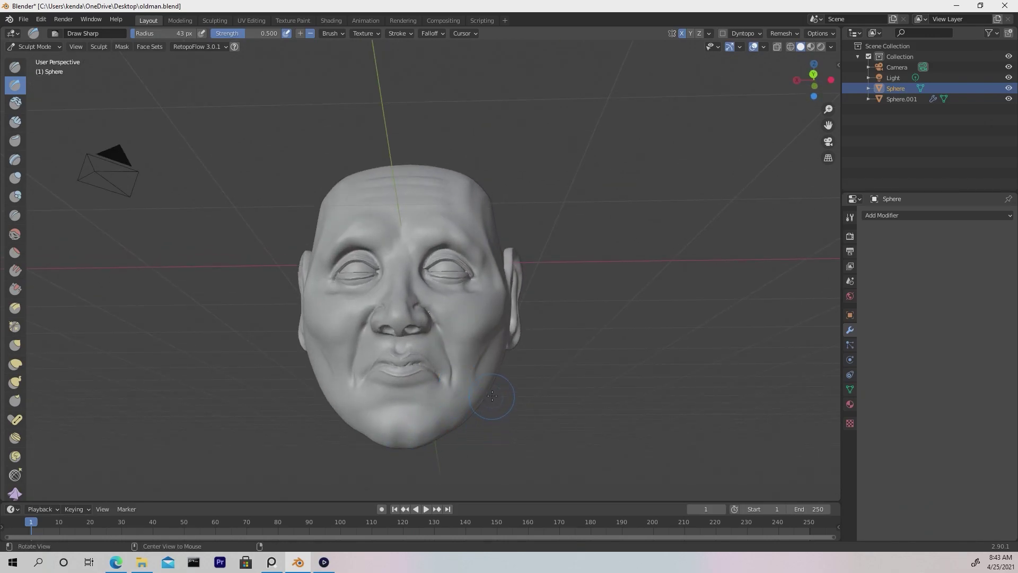
- Adjust the base of the nose and the area above the upper lip with the Grab brush at 54 px
{"action": "middle_click_drag", "start_coordinate": [491, 397], "coordinate": [467, 394]}
{"action": "scroll", "coordinate": [448, 391], "scroll_direction": "up", "scroll_amount": 2}
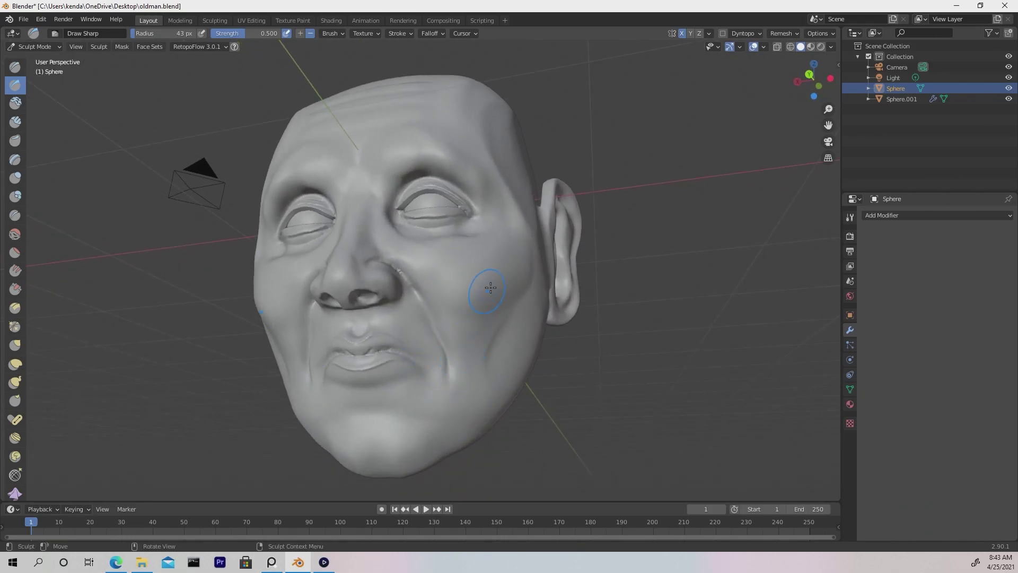
{"action": "middle_click_drag", "start_coordinate": [412, 307], "coordinate": [516, 339]}
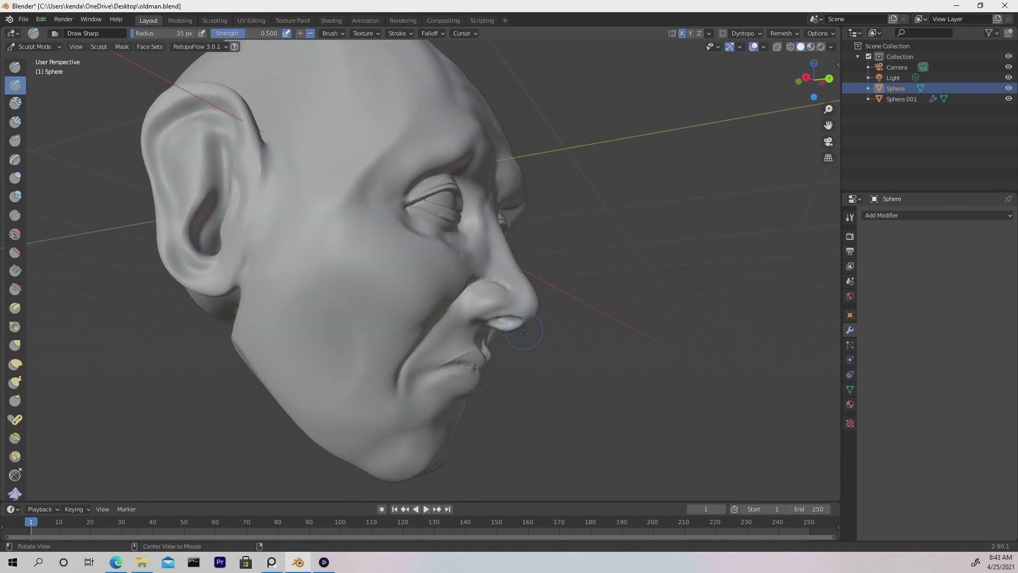
{"action": "key", "text": "g"}
{"action": "key", "text": "f"}
{"action": "left_click", "coordinate": [527, 330]}
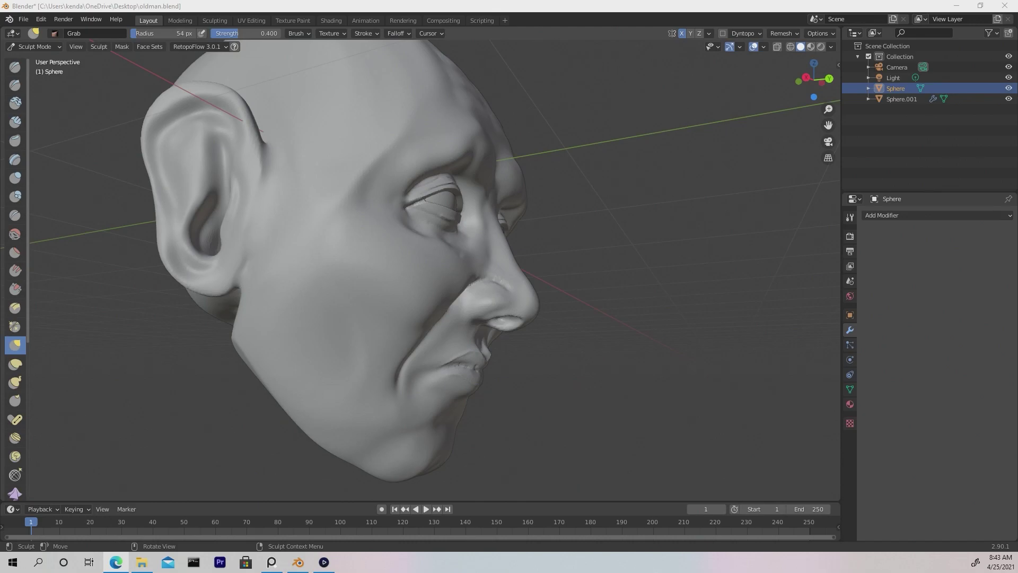
{"action": "left_click", "coordinate": [415, 319]}
{"action": "middle_click_drag", "start_coordinate": [505, 338], "coordinate": [485, 337]}
{"action": "scroll", "coordinate": [505, 336], "scroll_direction": "up", "scroll_amount": 1}
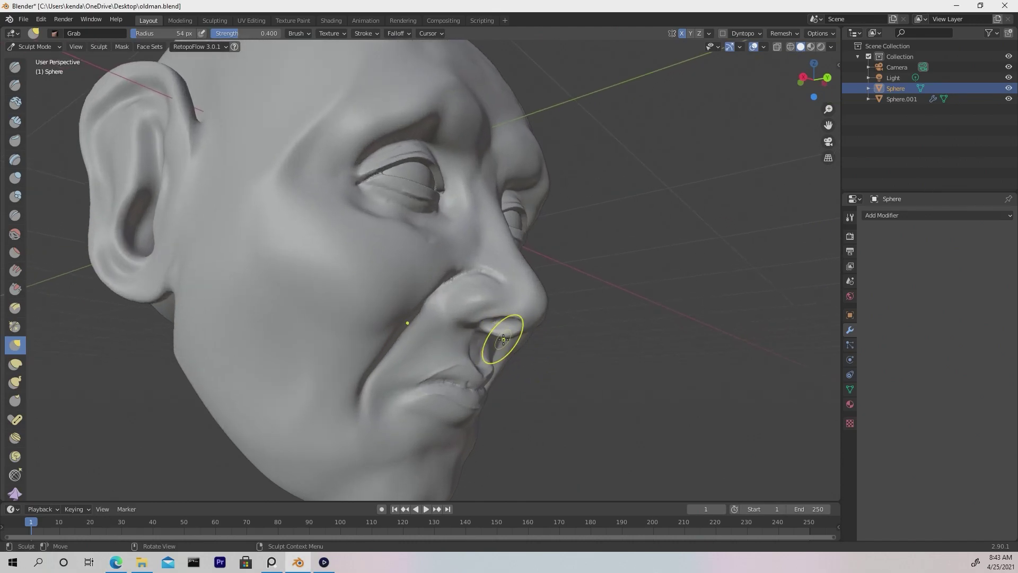
- Sharpen the crease around the nostril wing with Draw Sharp at a 35 px radius
{"action": "key", "text": "2"}
{"action": "key", "text": "f"}
{"action": "left_click", "coordinate": [449, 324]}
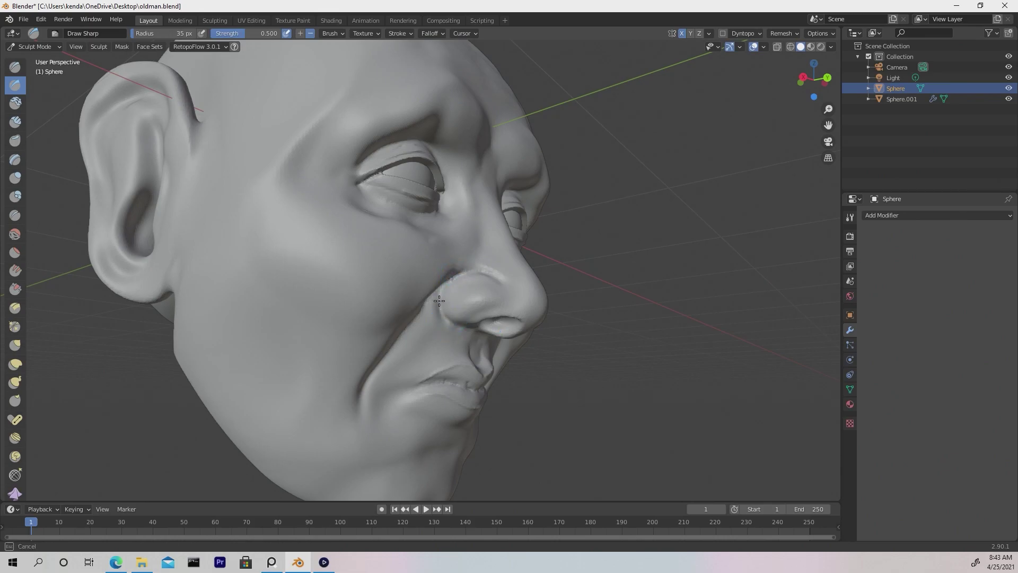
{"action": "middle_click_drag", "start_coordinate": [439, 303], "coordinate": [495, 323]}
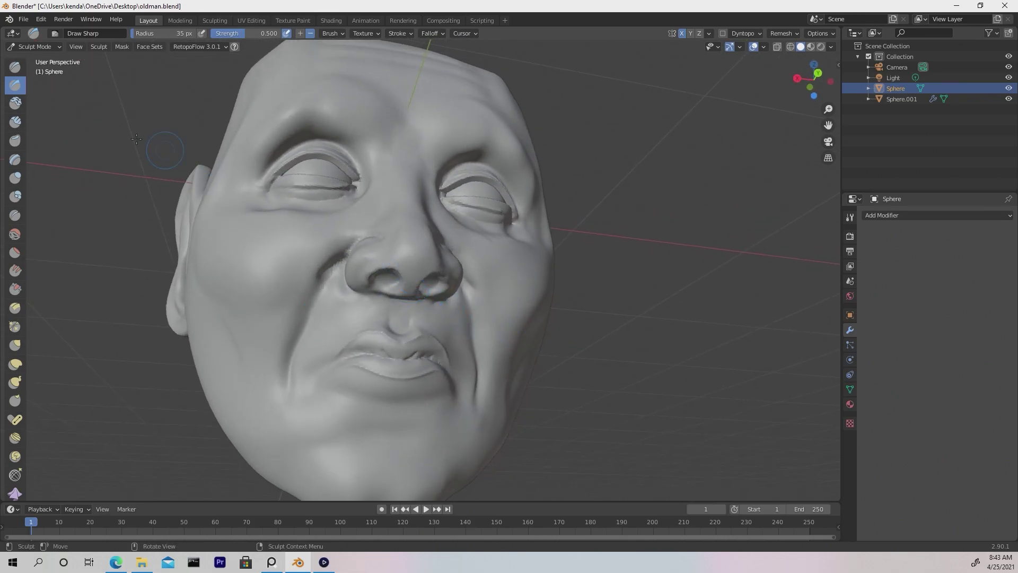
- Add volume around the nose and on the forehead with SculptDraw at a 35 px radius
{"action": "key", "text": "x"}
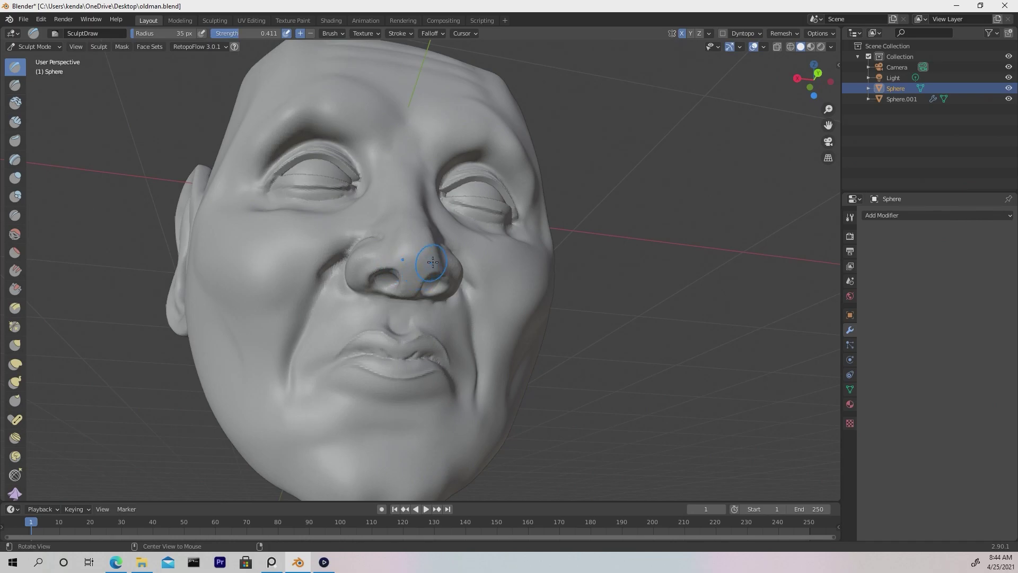
{"action": "middle_click_drag", "start_coordinate": [431, 263], "coordinate": [419, 297]}
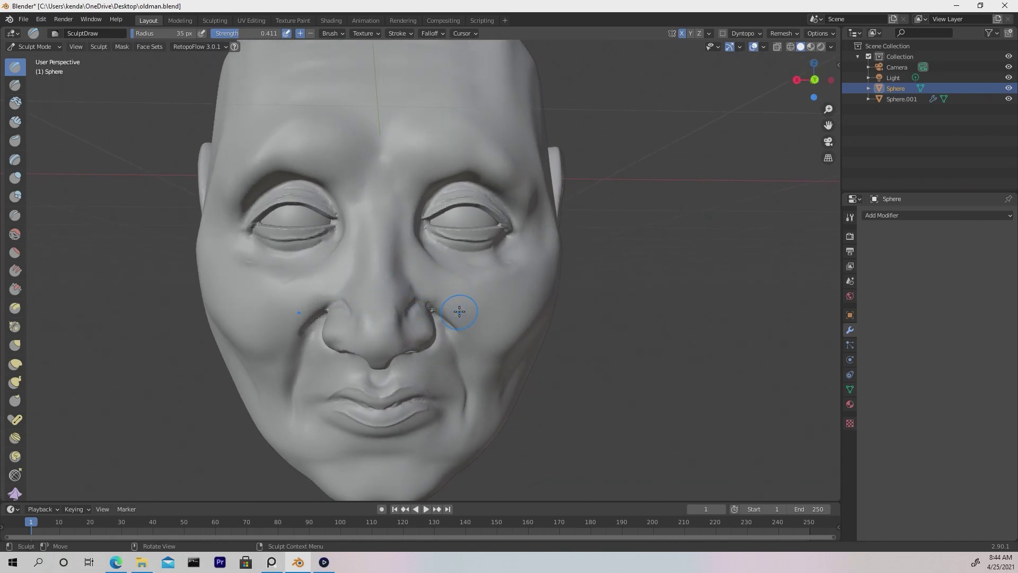
{"action": "middle_click_drag", "start_coordinate": [429, 125], "coordinate": [432, 207], "text": "shift"}
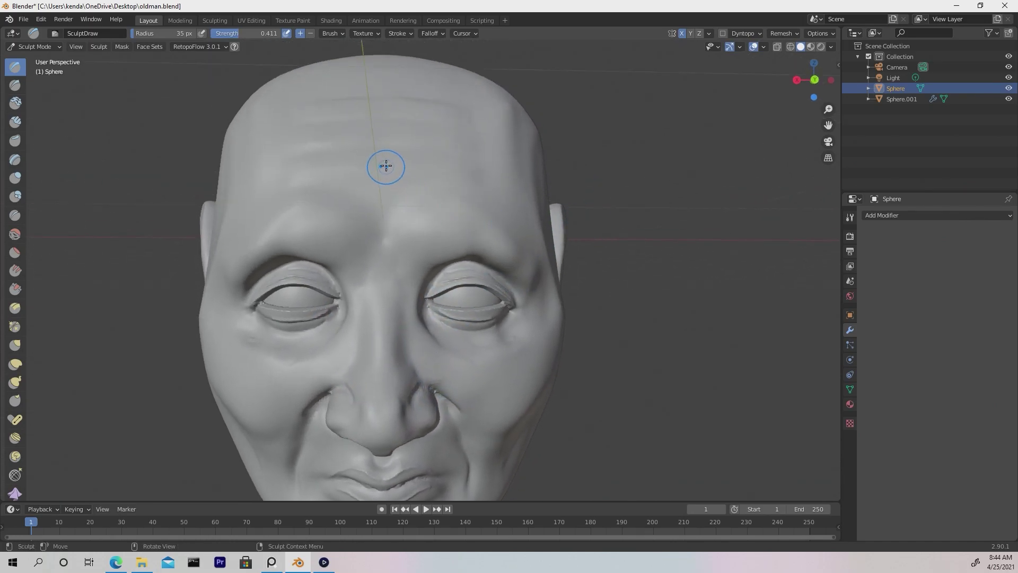
{"action": "left_click_drag", "start_coordinate": [447, 144], "coordinate": [438, 138]}
- Reshape the upper side of the skull with the Grab brush at a 162 px radius
{"action": "mouse_move", "coordinate": [439, 110]}
{"action": "middle_mouse_down", "text": "ctrl"}
{"action": "mouse_move", "coordinate": [568, 200]}
{"action": "mouse_move", "coordinate": [593, 240]}
{"action": "middle_mouse_up", "text": "ctrl"}
{"action": "middle_click_drag", "start_coordinate": [593, 240], "coordinate": [574, 244]}
{"action": "key", "text": "g"}
{"action": "key", "text": "f"}
{"action": "left_click", "coordinate": [642, 240]}
{"action": "middle_click_drag", "start_coordinate": [468, 218], "coordinate": [391, 221]}
{"action": "left_click_drag", "start_coordinate": [452, 153], "coordinate": [446, 147]}
- Reshape the side of the head and pull the rear jaw outward with an enlarged Grab brush
{"action": "key", "text": "f"}
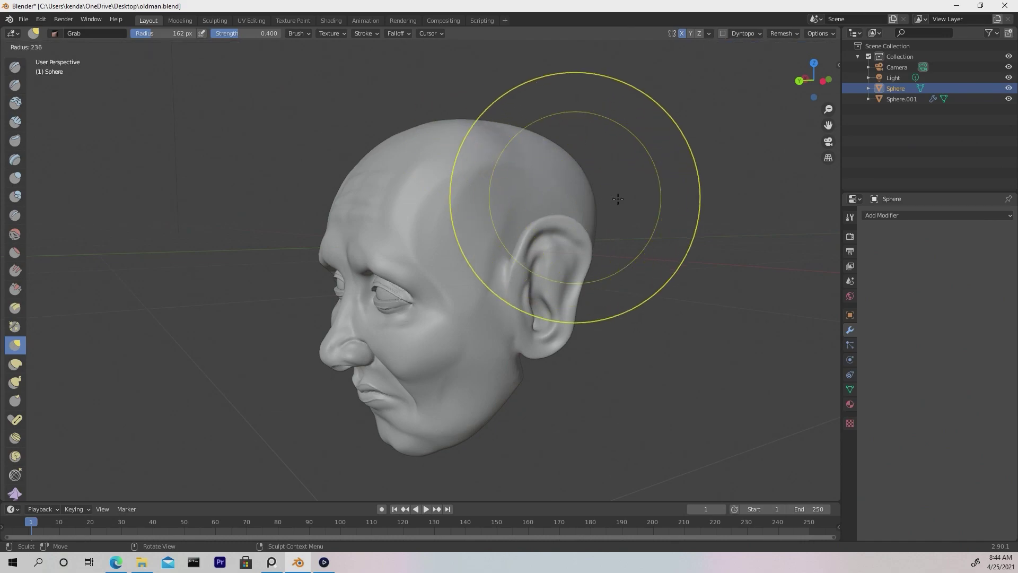
{"action": "left_click", "coordinate": [646, 201]}
{"action": "middle_click_drag", "start_coordinate": [589, 197], "coordinate": [562, 260], "text": "ctrl"}
{"action": "middle_click_drag", "start_coordinate": [477, 223], "coordinate": [485, 297], "text": "shift"}
{"action": "mouse_move", "coordinate": [485, 297]}
{"action": "middle_mouse_down"}
{"action": "mouse_move", "coordinate": [496, 310]}
{"action": "mouse_move", "coordinate": [480, 299]}
{"action": "middle_mouse_up"}
{"action": "mouse_move", "coordinate": [441, 261]}
{"action": "left_mouse_down"}
{"action": "mouse_move", "coordinate": [443, 247]}
{"action": "mouse_move", "coordinate": [464, 235]}
{"action": "left_mouse_up"}
{"action": "mouse_move", "coordinate": [543, 276]}
{"action": "middle_mouse_down"}
{"action": "mouse_move", "coordinate": [512, 261]}
{"action": "mouse_move", "coordinate": [520, 268]}
{"action": "middle_mouse_up"}
{"action": "middle_click_drag", "start_coordinate": [566, 318], "coordinate": [560, 338]}
{"action": "left_click_drag", "start_coordinate": [543, 341], "coordinate": [571, 343]}
{"action": "middle_click_drag", "start_coordinate": [560, 269], "coordinate": [567, 263]}
{"action": "left_click_drag", "start_coordinate": [531, 361], "coordinate": [562, 366]}
- Refine the jaw contour with the Grab brush at a 68 px radius
{"action": "middle_click_drag", "start_coordinate": [529, 258], "coordinate": [645, 267]}
{"action": "key", "text": "f"}
{"action": "left_click", "coordinate": [574, 324]}
{"action": "middle_click_drag", "start_coordinate": [494, 416], "coordinate": [487, 371]}
{"action": "middle_click_drag", "start_coordinate": [476, 329], "coordinate": [542, 317]}
{"action": "mouse_move", "coordinate": [534, 373]}
{"action": "middle_mouse_down"}
{"action": "mouse_move", "coordinate": [501, 345]}
{"action": "mouse_move", "coordinate": [525, 272]}
{"action": "mouse_move", "coordinate": [528, 302]}
{"action": "mouse_move", "coordinate": [552, 293]}
{"action": "mouse_move", "coordinate": [526, 338]}
{"action": "mouse_move", "coordinate": [466, 337]}
{"action": "middle_mouse_up"}
- Build up the jaw with SculptDraw at 68 px and refine the eye and cheekbone area at 30 px and 0.559 strength
{"action": "left_click", "coordinate": [15, 68]}
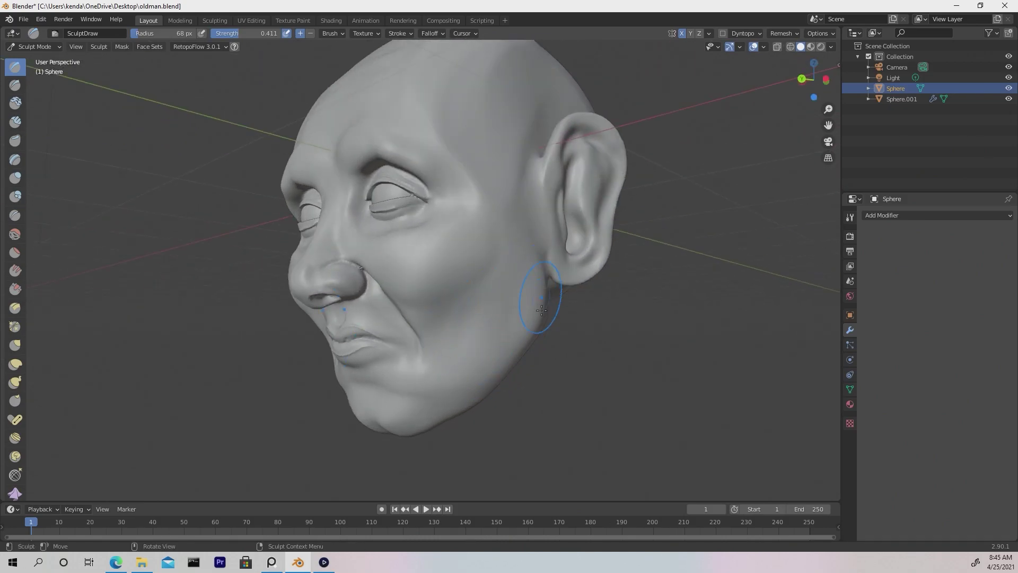
{"action": "middle_click_drag", "start_coordinate": [528, 340], "coordinate": [533, 360]}
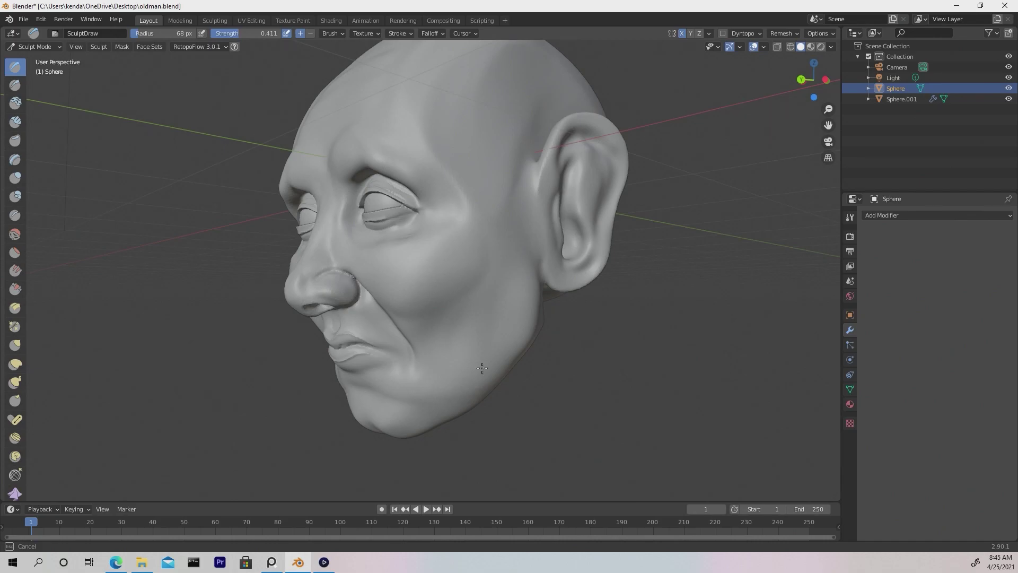
{"action": "key", "text": "f"}
{"action": "left_click", "coordinate": [461, 252]}
{"action": "mouse_move", "coordinate": [452, 252]}
{"action": "middle_mouse_down"}
{"action": "mouse_move", "coordinate": [539, 232]}
{"action": "mouse_move", "coordinate": [544, 209]}
{"action": "middle_mouse_up"}
{"action": "middle_click_drag", "start_coordinate": [544, 210], "coordinate": [505, 275], "text": "shift"}
{"action": "key", "text": "f"}
{"action": "left_click", "coordinate": [500, 283]}
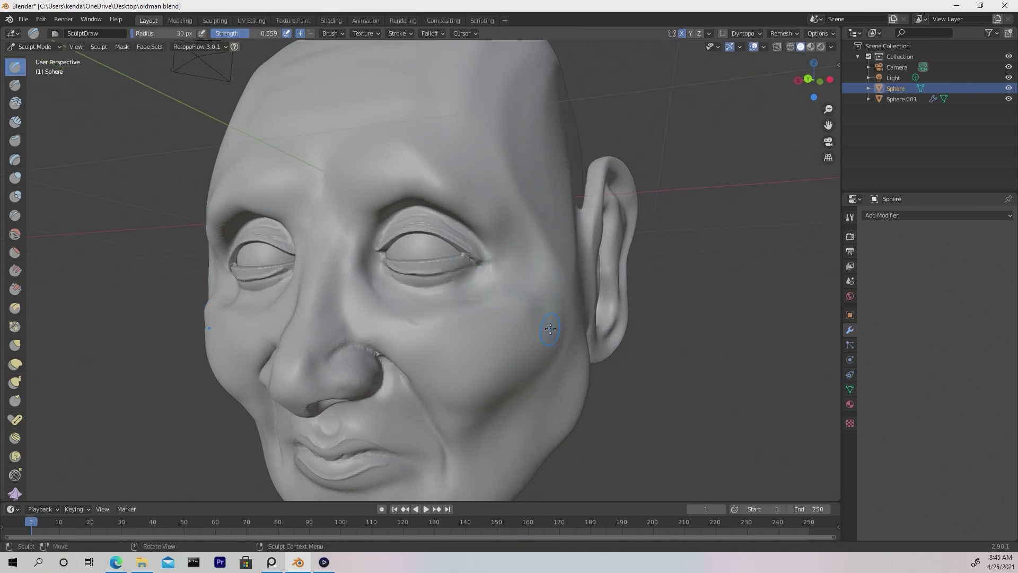
- Carve fine wrinkles beneath the eyes with Draw Sharp at 17 px and 10 px radii
{"action": "key", "text": "shift+d"}
{"action": "mouse_move", "coordinate": [481, 310]}
{"action": "middle_mouse_down"}
{"action": "mouse_move", "coordinate": [493, 300]}
{"action": "mouse_move", "coordinate": [491, 310]}
{"action": "middle_mouse_up"}
{"action": "scroll", "coordinate": [480, 313], "scroll_direction": "up", "scroll_amount": 1}
{"action": "key", "text": "f"}
{"action": "left_click", "coordinate": [459, 311]}
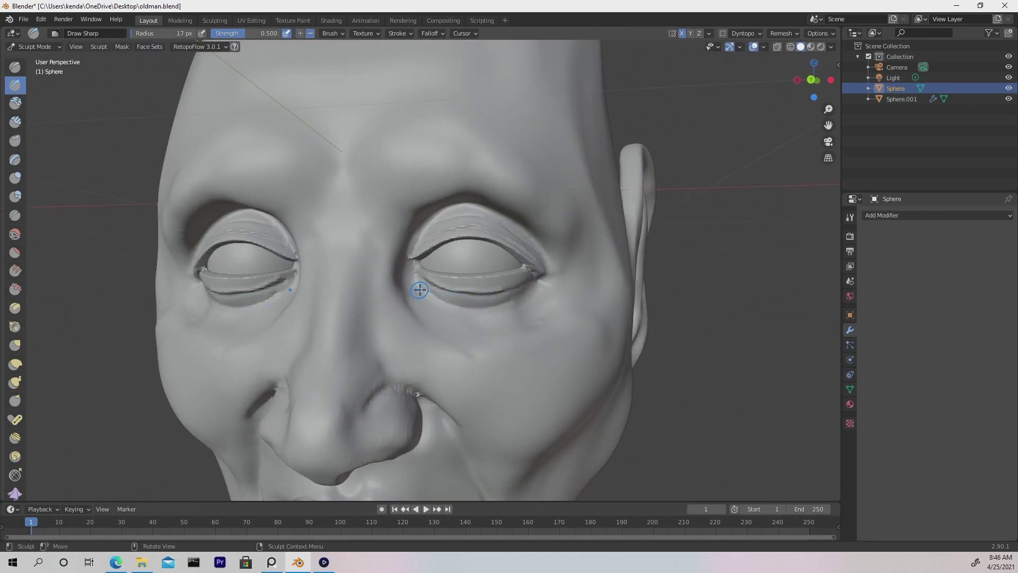
{"action": "mouse_move", "coordinate": [442, 311]}
{"action": "left_mouse_down"}
{"action": "mouse_move", "coordinate": [453, 332]}
{"action": "mouse_move", "coordinate": [483, 313]}
{"action": "mouse_move", "coordinate": [525, 327]}
{"action": "left_mouse_up"}
{"action": "key", "text": "f"}
{"action": "left_click", "coordinate": [476, 325]}
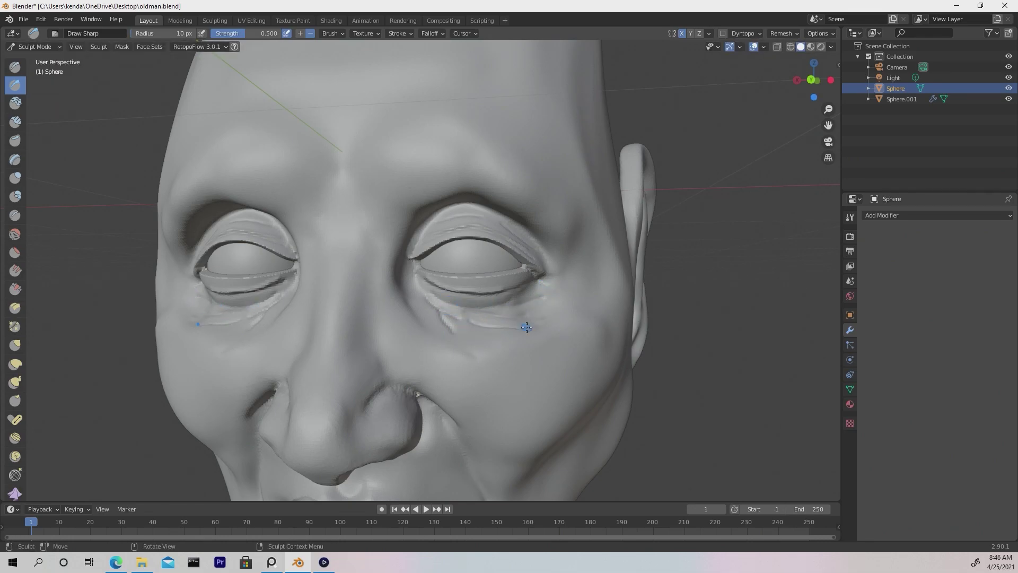
- Carve fine wrinkles beneath the eye and crow's feet at its outer corner with Draw Sharp at a 10 px radius
{"action": "left_click_drag", "start_coordinate": [457, 300], "coordinate": [510, 297]}
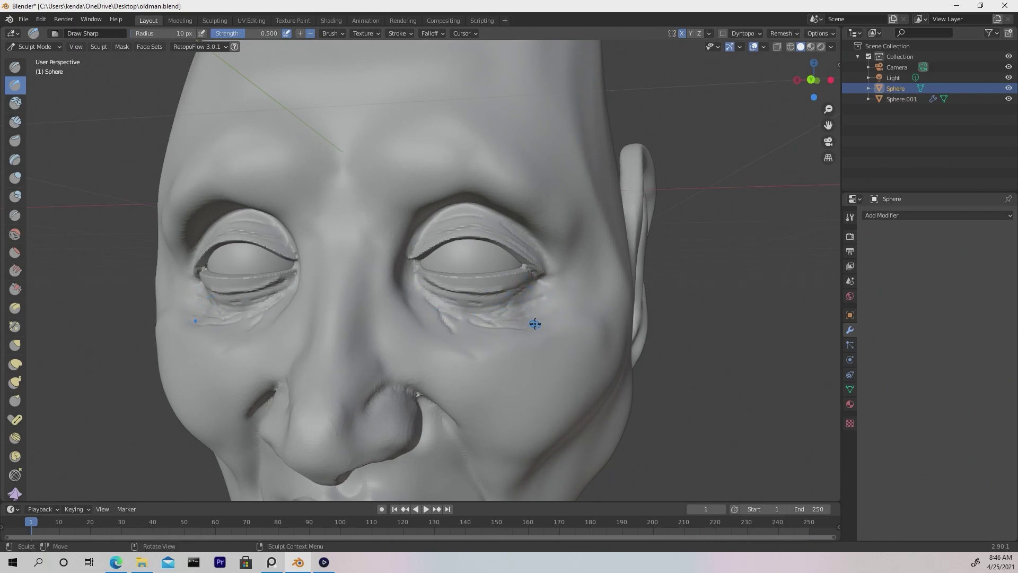
{"action": "middle_click_drag", "start_coordinate": [603, 313], "coordinate": [479, 298]}
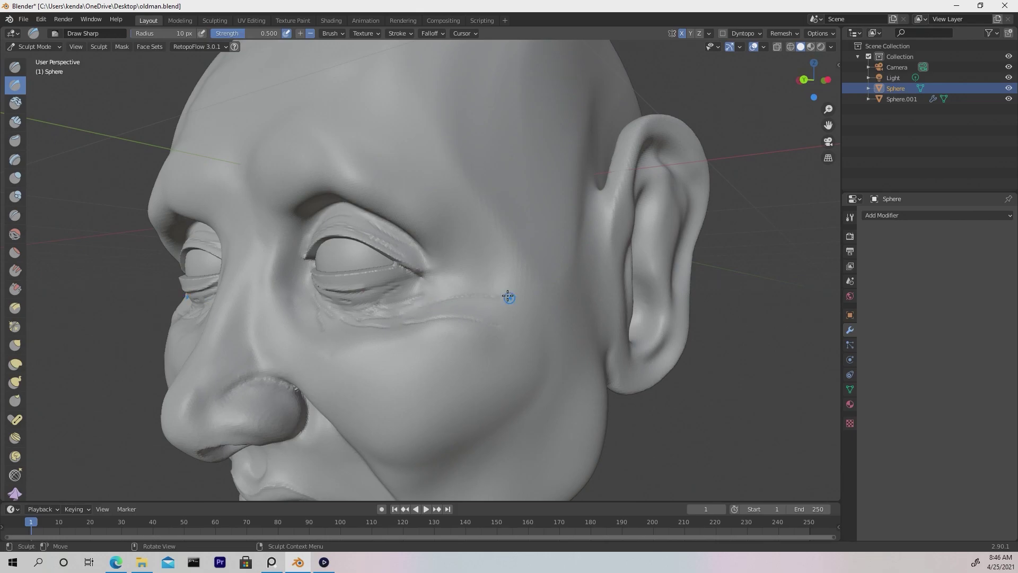
{"action": "mouse_move", "coordinate": [466, 282]}
{"action": "left_mouse_down"}
{"action": "mouse_move", "coordinate": [426, 279]}
{"action": "mouse_move", "coordinate": [480, 253]}
{"action": "left_mouse_up"}
{"action": "middle_click_drag", "start_coordinate": [556, 348], "coordinate": [582, 292]}
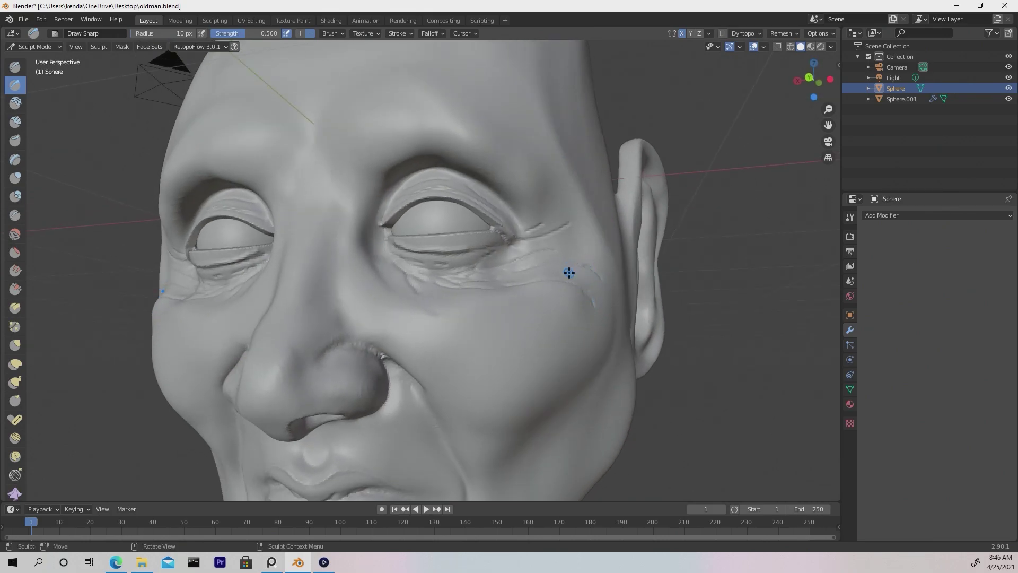
- Build up the skin folds between the outer eye wrinkles with SculptDraw at 19 px and 0.559 strength
{"action": "left_click", "coordinate": [15, 67]}
{"action": "scroll", "coordinate": [579, 272], "scroll_direction": "up", "scroll_amount": 1}
{"action": "left_click_drag", "start_coordinate": [520, 284], "coordinate": [604, 281]}
{"action": "middle_click_drag", "start_coordinate": [600, 278], "coordinate": [588, 298]}
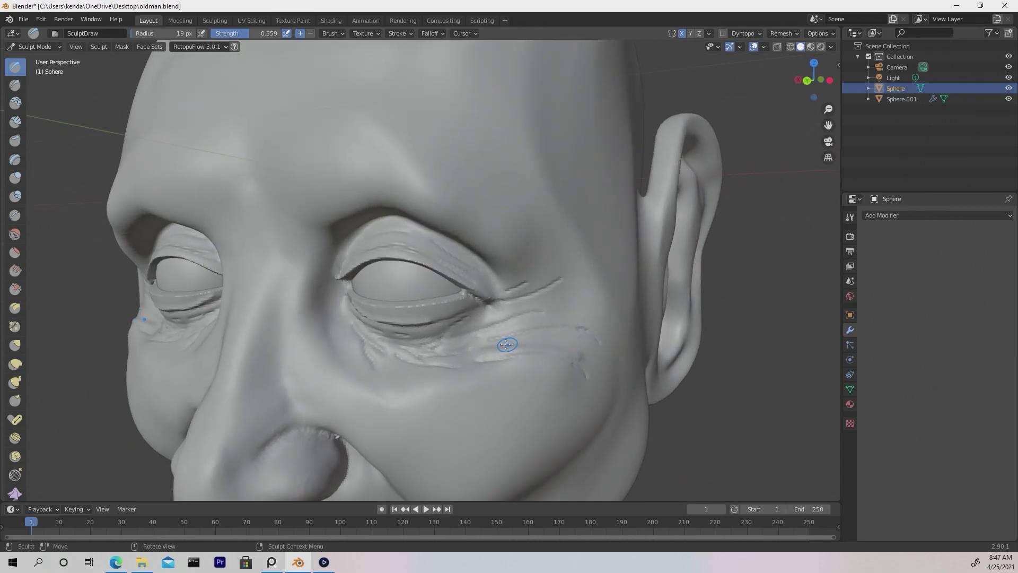
{"action": "mouse_move", "coordinate": [491, 338]}
{"action": "left_mouse_down"}
{"action": "mouse_move", "coordinate": [585, 329]}
{"action": "mouse_move", "coordinate": [548, 310]}
{"action": "left_mouse_up"}
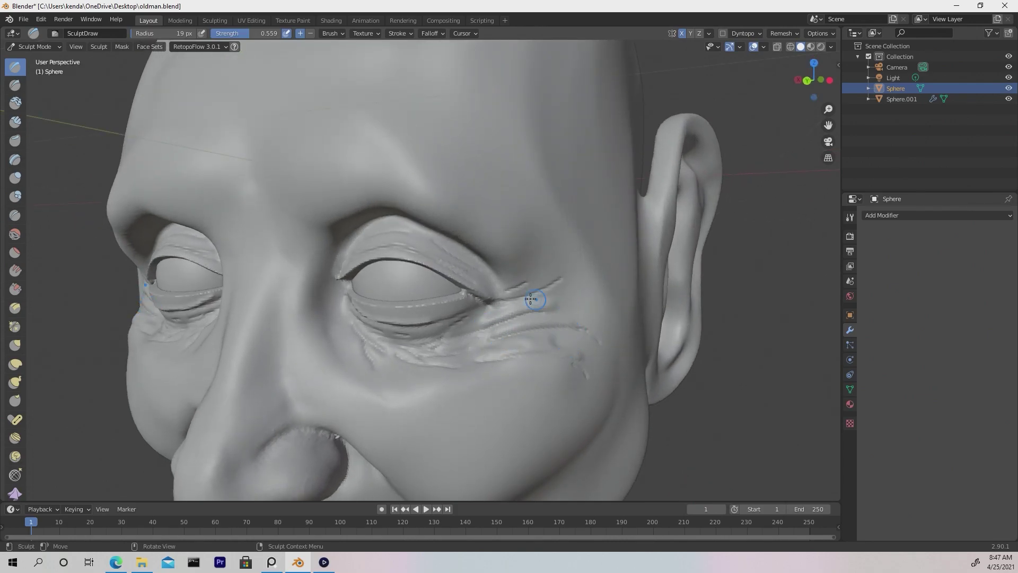
{"action": "scroll", "coordinate": [610, 382], "scroll_direction": "down", "scroll_amount": 5}
{"action": "left_click_drag", "start_coordinate": [589, 379], "coordinate": [601, 367], "text": "alt"}
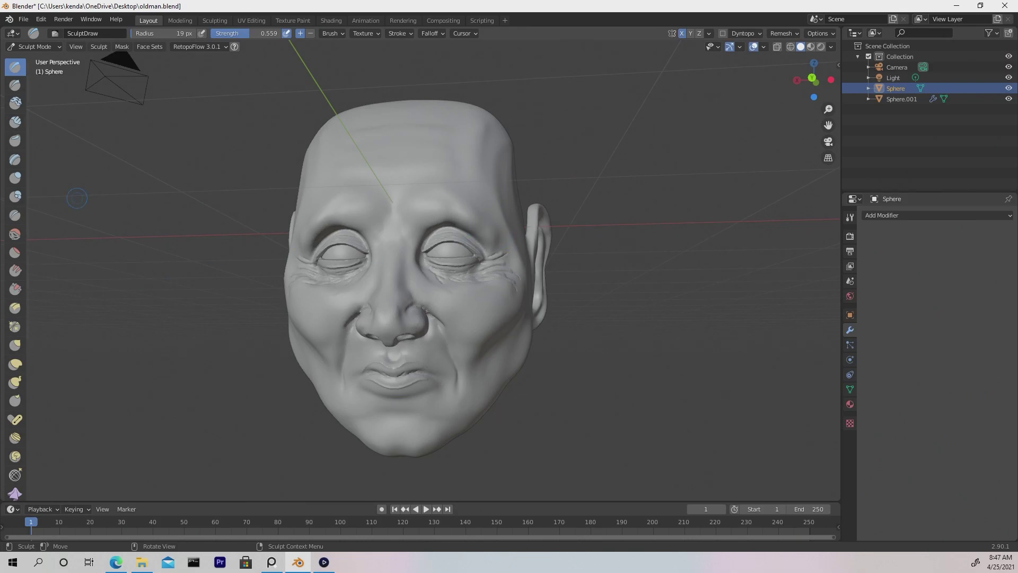
- Carve the parting line between the lips with Draw Sharp at 19 px and 0.500 strength
{"action": "key", "text": "alt+Tab"}
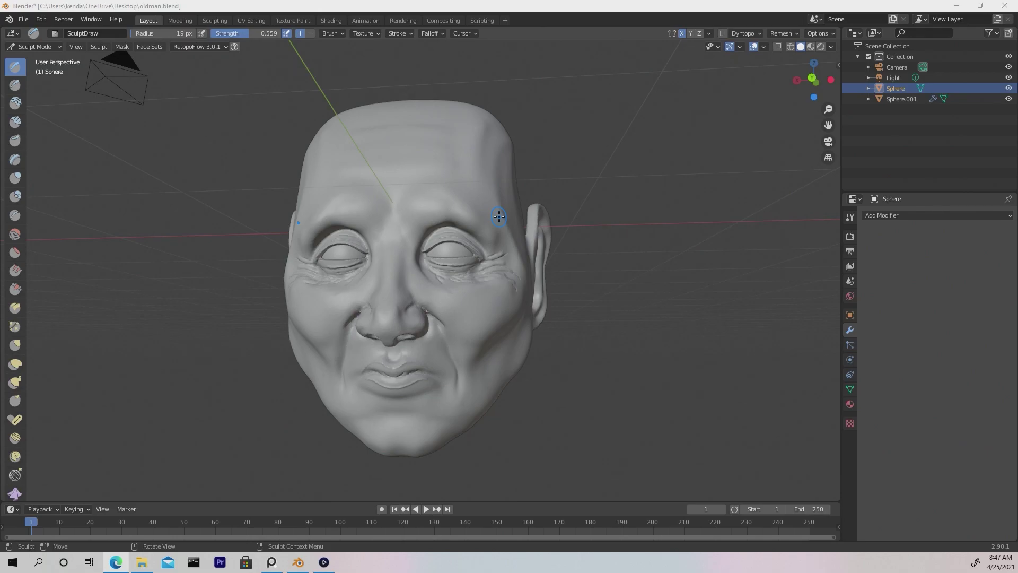
{"action": "left_click", "coordinate": [456, 359]}
{"action": "mouse_move", "coordinate": [504, 377]}
{"action": "middle_mouse_down"}
{"action": "mouse_move", "coordinate": [457, 380]}
{"action": "mouse_move", "coordinate": [542, 394]}
{"action": "mouse_move", "coordinate": [446, 377]}
{"action": "mouse_move", "coordinate": [500, 394]}
{"action": "middle_mouse_up"}
{"action": "key", "text": "2"}
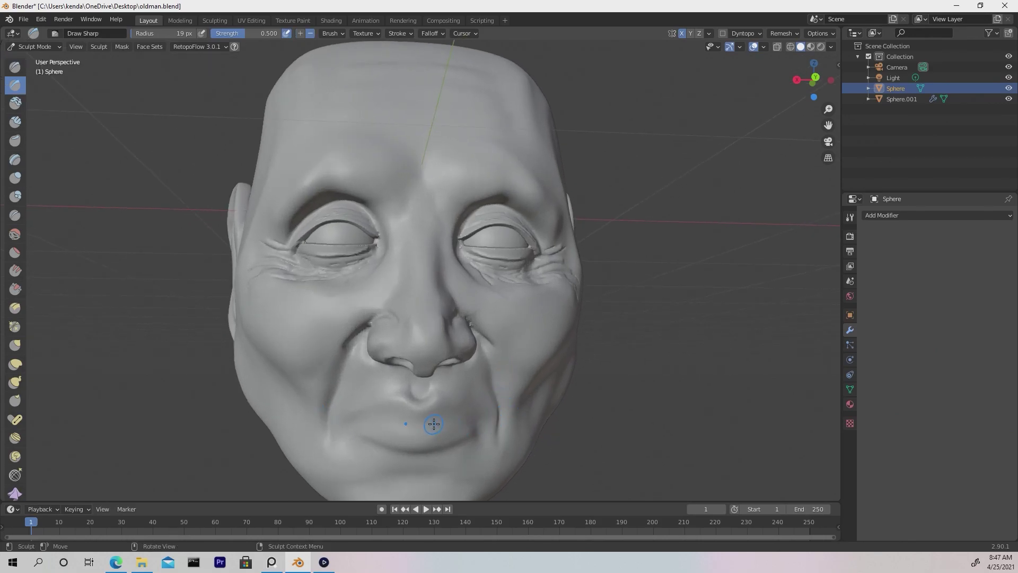
{"action": "left_click_drag", "start_coordinate": [419, 422], "coordinate": [448, 418]}
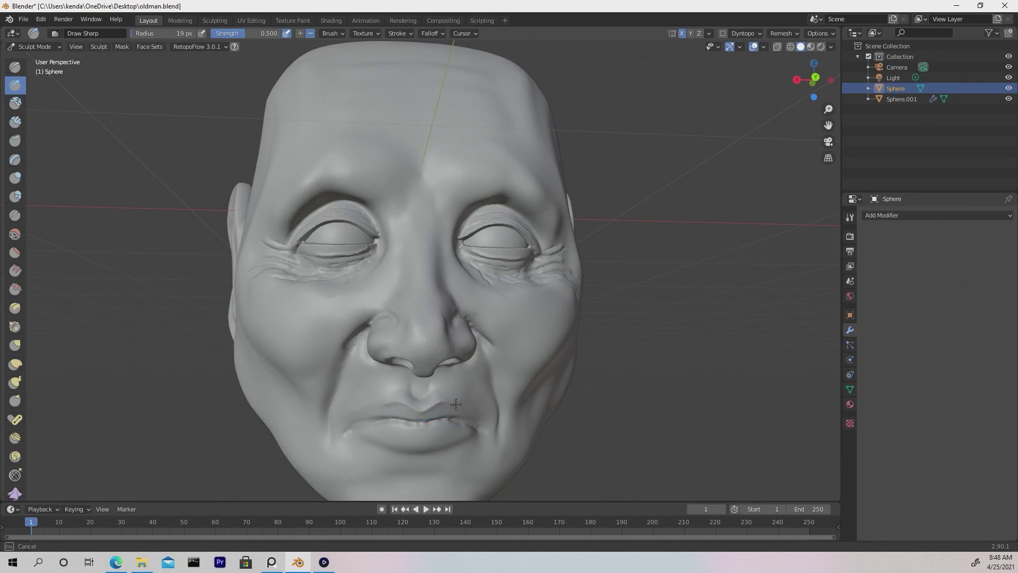
{"action": "mouse_move", "coordinate": [469, 430]}
{"action": "middle_mouse_down"}
{"action": "mouse_move", "coordinate": [423, 439]}
{"action": "mouse_move", "coordinate": [390, 373]}
{"action": "mouse_move", "coordinate": [367, 409]}
{"action": "mouse_move", "coordinate": [424, 364]}
{"action": "mouse_move", "coordinate": [403, 382]}
{"action": "middle_mouse_up"}
- Try a Clay Strips stroke at 19 px, undo it, and define the lower lip's bottom edge with Draw Sharp
{"action": "key", "text": "c"}
{"action": "mouse_move", "coordinate": [411, 375]}
{"action": "left_mouse_down"}
{"action": "mouse_move", "coordinate": [421, 380]}
{"action": "mouse_move", "coordinate": [406, 374]}
{"action": "left_mouse_up"}
{"action": "mouse_move", "coordinate": [407, 374]}
{"action": "middle_mouse_down"}
{"action": "mouse_move", "coordinate": [461, 409]}
{"action": "mouse_move", "coordinate": [482, 405]}
{"action": "mouse_move", "coordinate": [545, 319]}
{"action": "mouse_move", "coordinate": [457, 341]}
{"action": "middle_mouse_up"}
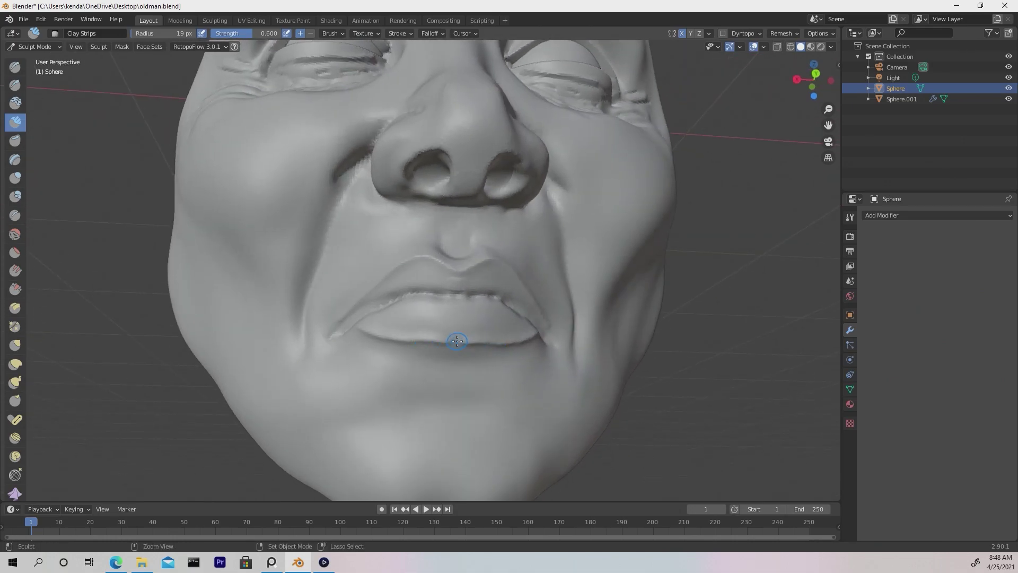
{"action": "key", "text": "ctrl+z"}
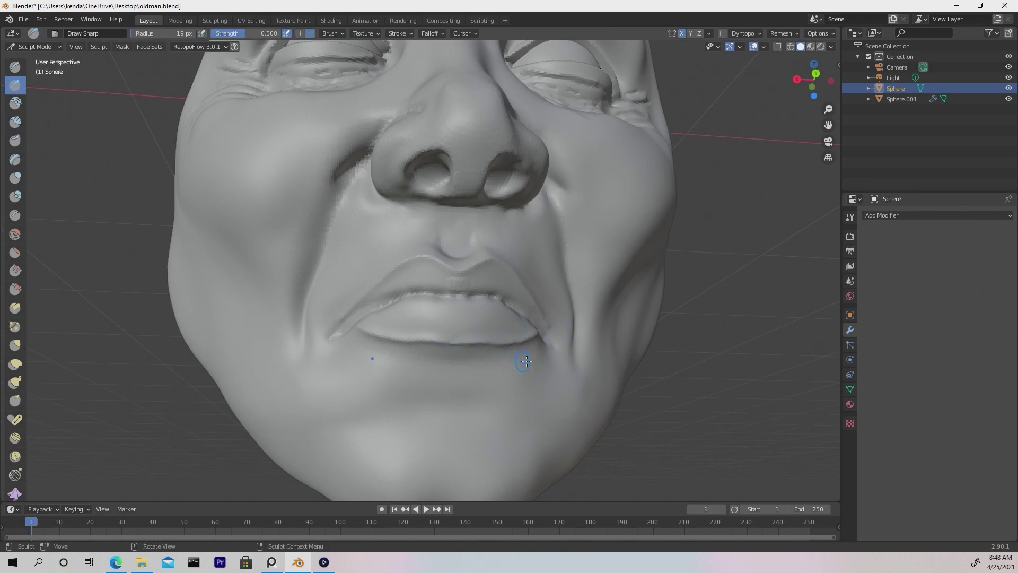
{"action": "left_click_drag", "start_coordinate": [453, 363], "coordinate": [498, 363]}
{"action": "scroll", "coordinate": [498, 364], "scroll_direction": "down", "scroll_amount": 5}
{"action": "mouse_move", "coordinate": [530, 371]}
{"action": "middle_mouse_down"}
{"action": "mouse_move", "coordinate": [549, 380]}
{"action": "mouse_move", "coordinate": [525, 371]}
{"action": "mouse_move", "coordinate": [509, 379]}
{"action": "middle_mouse_up"}
- Build up the area around the mouth and chin with SculptDraw at a 52 px radius
{"action": "key", "text": "x"}
{"action": "key", "text": "f"}
{"action": "left_click", "coordinate": [497, 387]}
{"action": "mouse_move", "coordinate": [448, 396]}
{"action": "left_mouse_down"}
{"action": "mouse_move", "coordinate": [451, 383]}
{"action": "mouse_move", "coordinate": [473, 390]}
{"action": "mouse_move", "coordinate": [406, 373]}
{"action": "left_mouse_up"}
{"action": "mouse_move", "coordinate": [477, 369]}
{"action": "middle_mouse_down"}
{"action": "mouse_move", "coordinate": [523, 409]}
{"action": "mouse_move", "coordinate": [466, 336]}
{"action": "middle_mouse_up"}
{"action": "middle_click_drag", "start_coordinate": [562, 300], "coordinate": [499, 356]}
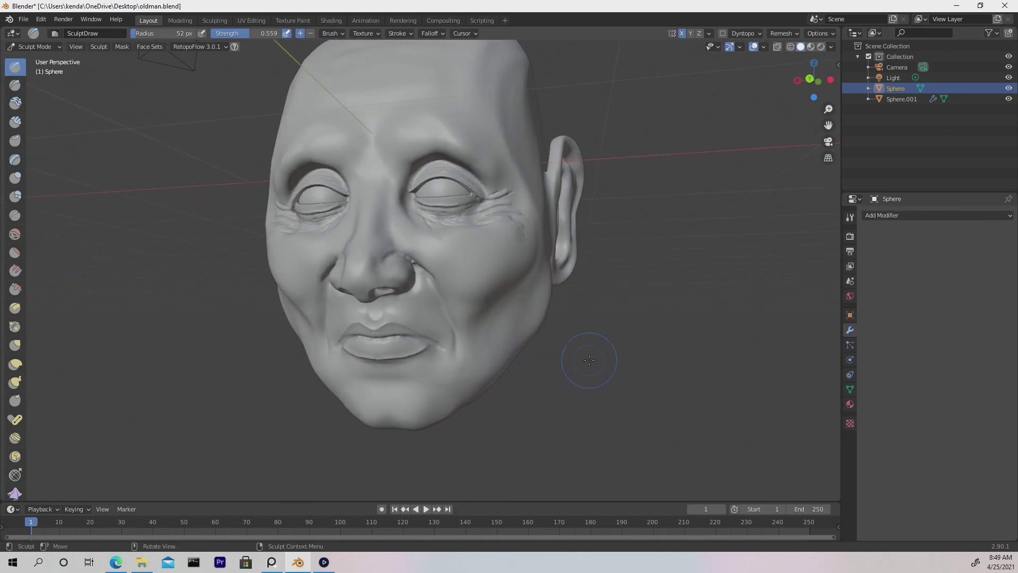
- Adjust the face's overall proportions with the Grab brush at a 103 px radius and 0.400 strength
{"action": "key", "text": "g"}
{"action": "mouse_move", "coordinate": [586, 359]}
{"action": "middle_mouse_down"}
{"action": "mouse_move", "coordinate": [574, 368]}
{"action": "mouse_move", "coordinate": [551, 308]}
{"action": "mouse_move", "coordinate": [466, 296]}
{"action": "middle_mouse_up"}
{"action": "key", "text": "f"}
{"action": "left_click", "coordinate": [449, 306]}
{"action": "left_click_drag", "start_coordinate": [450, 306], "coordinate": [449, 306]}
{"action": "mouse_move", "coordinate": [449, 306]}
{"action": "middle_mouse_down"}
{"action": "mouse_move", "coordinate": [466, 295]}
{"action": "mouse_move", "coordinate": [536, 339]}
{"action": "mouse_move", "coordinate": [541, 368]}
{"action": "mouse_move", "coordinate": [557, 296]}
{"action": "mouse_move", "coordinate": [531, 297]}
{"action": "mouse_move", "coordinate": [602, 295]}
{"action": "middle_mouse_up"}
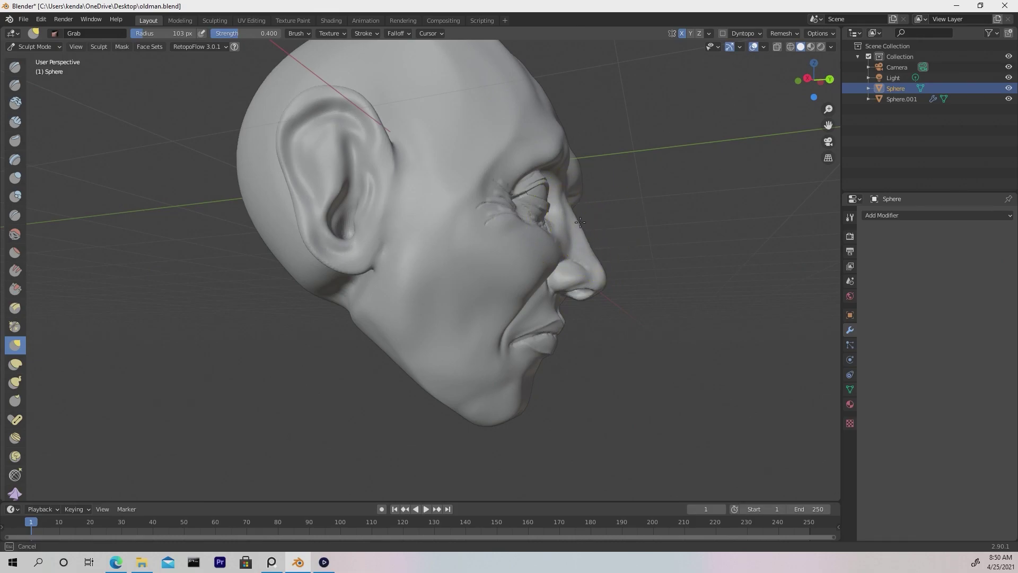
{"action": "middle_click_drag", "start_coordinate": [584, 222], "coordinate": [607, 255]}
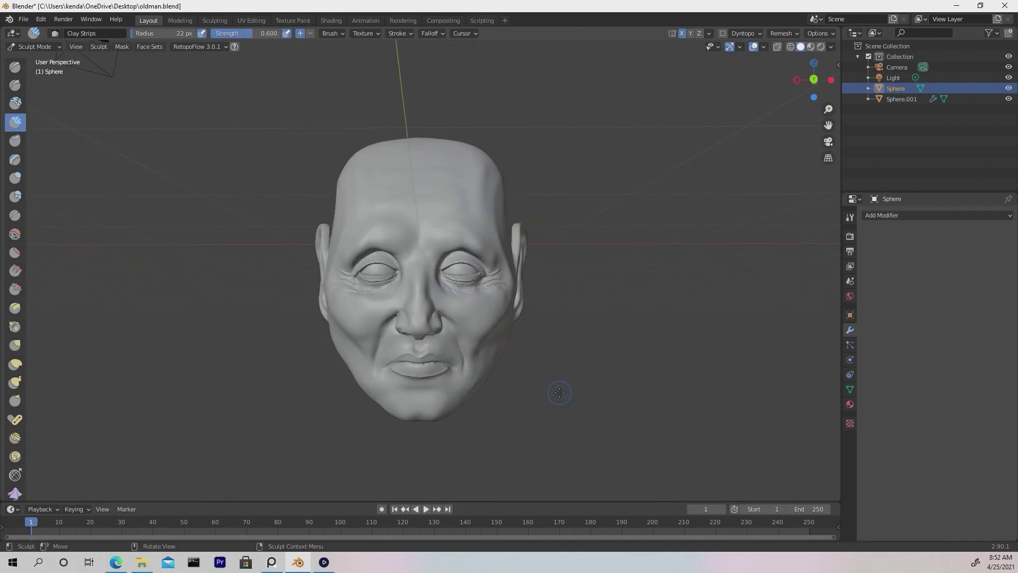
- Switch the viewport to a darker lighting preset and inspect the head's forms
{"action": "left_click", "coordinate": [831, 47]}
{"action": "left_click", "coordinate": [797, 119]}
{"action": "left_click", "coordinate": [826, 106]}
{"action": "left_click", "coordinate": [794, 127]}
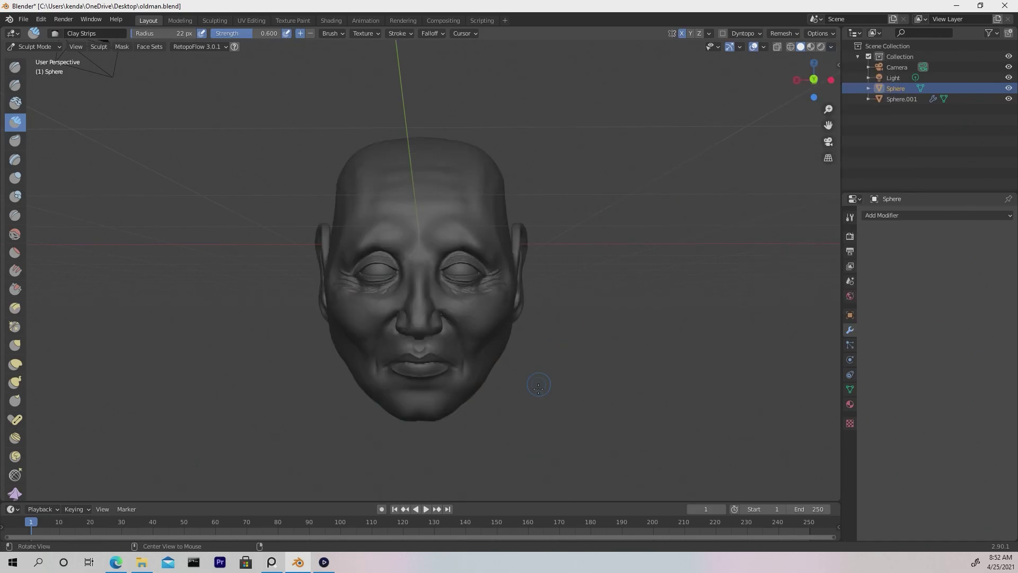
{"action": "middle_click_drag", "start_coordinate": [541, 382], "coordinate": [564, 375]}
- Display the settings of the SculptDraw brush and create a new image texture for it
{"action": "key", "text": "n"}
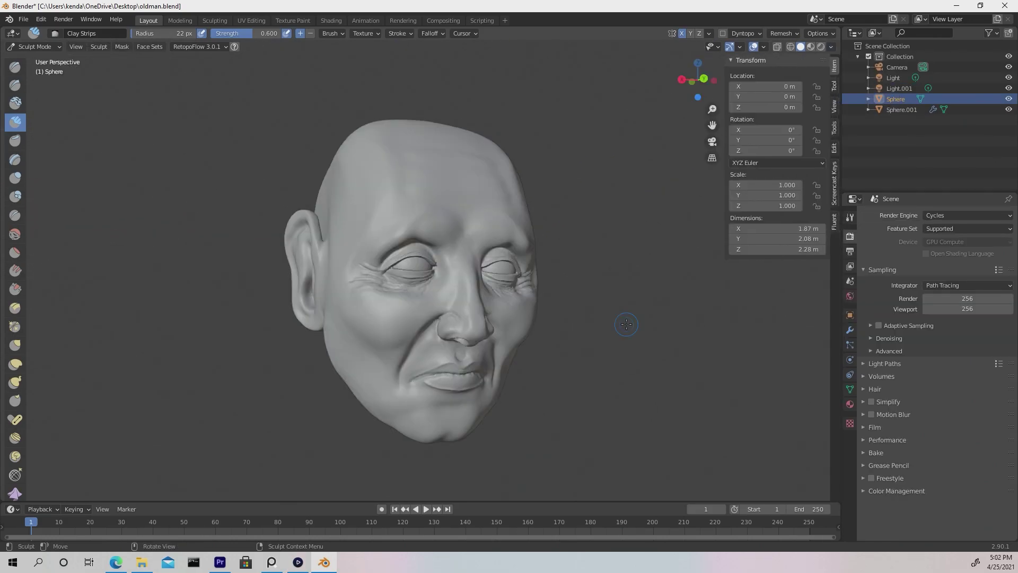
{"action": "left_click", "coordinate": [834, 88]}
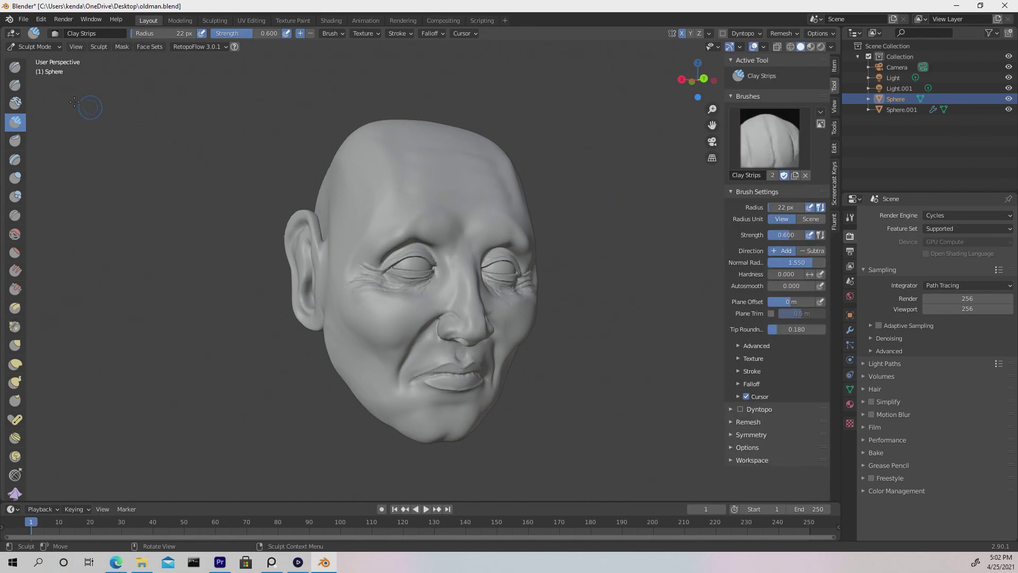
{"action": "left_click", "coordinate": [18, 70]}
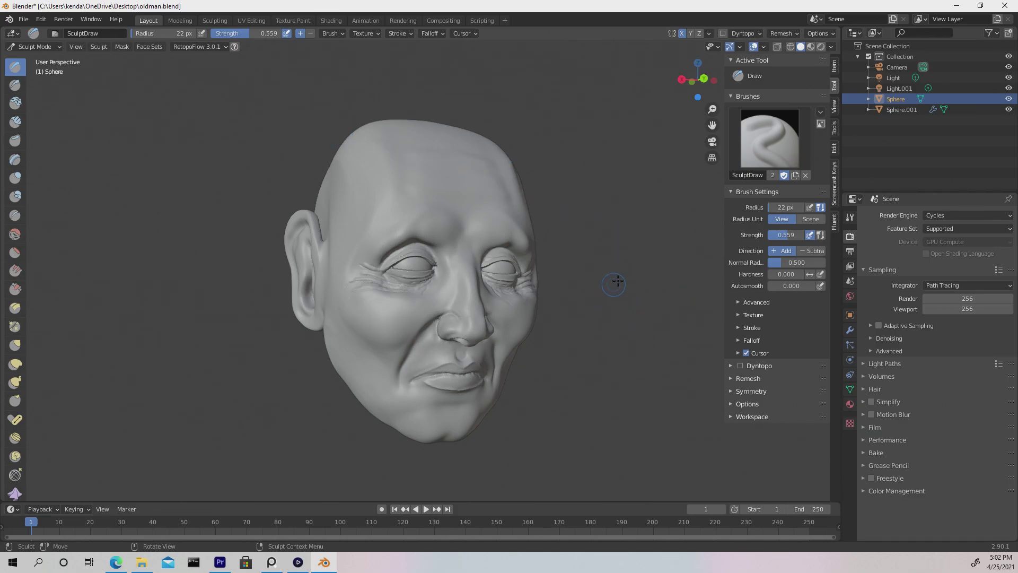
{"action": "left_click", "coordinate": [738, 315]}
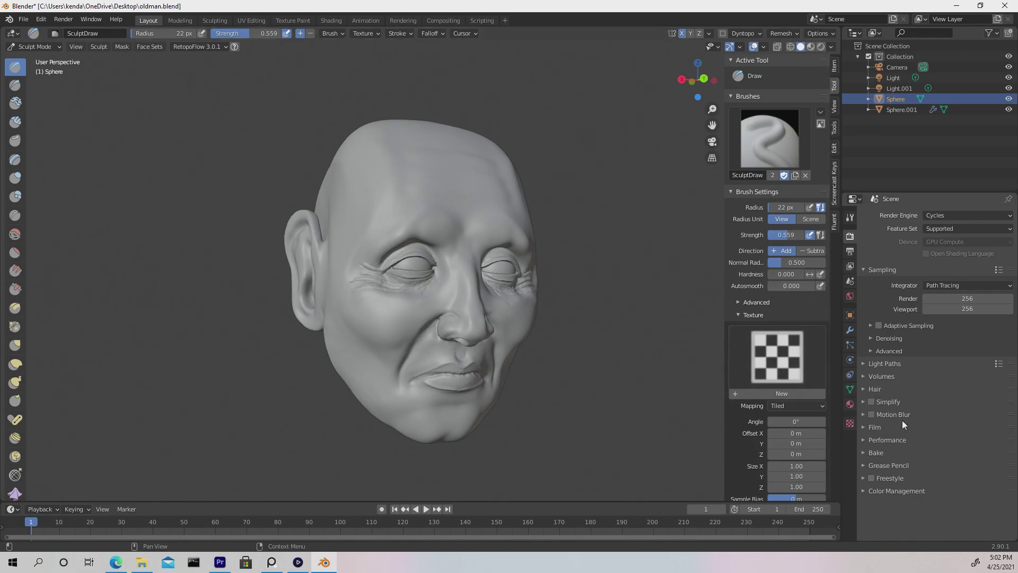
{"action": "left_click", "coordinate": [851, 425]}
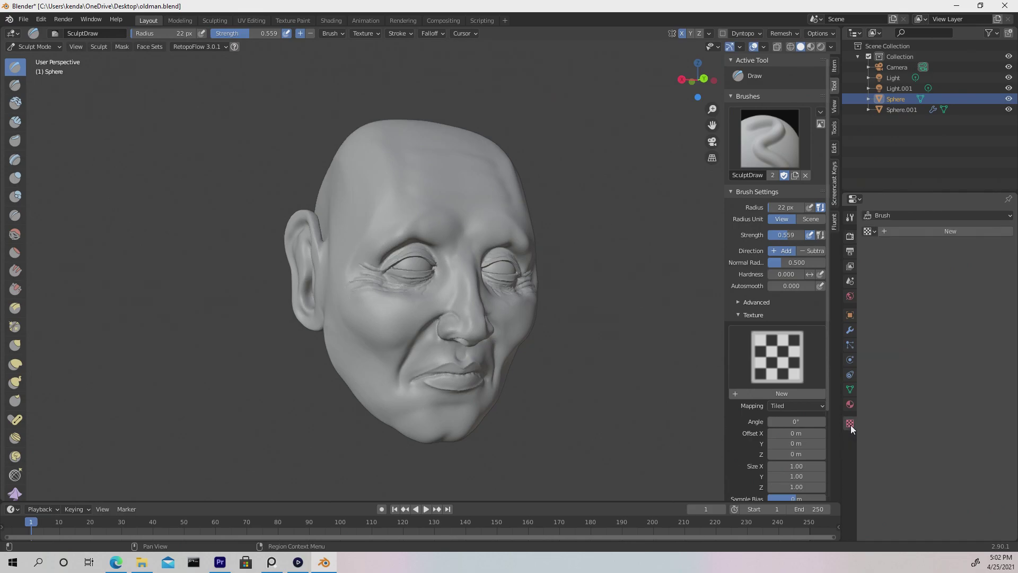
{"action": "left_click", "coordinate": [941, 230]}
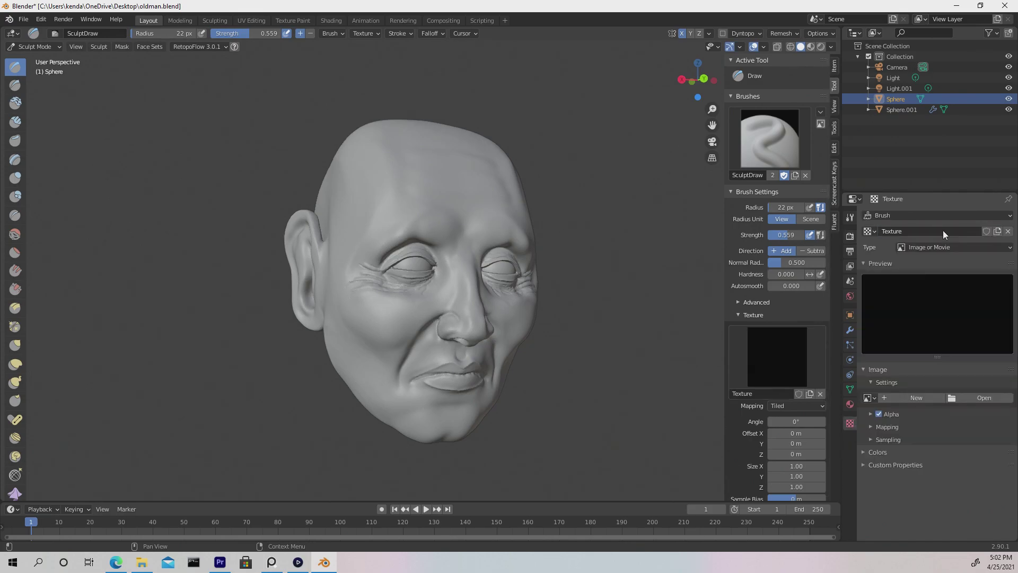
- Load lips.jpeg from the Alpha Sculpting folder as the brush texture and set its mapping to View Plane
{"action": "left_click", "coordinate": [981, 395]}
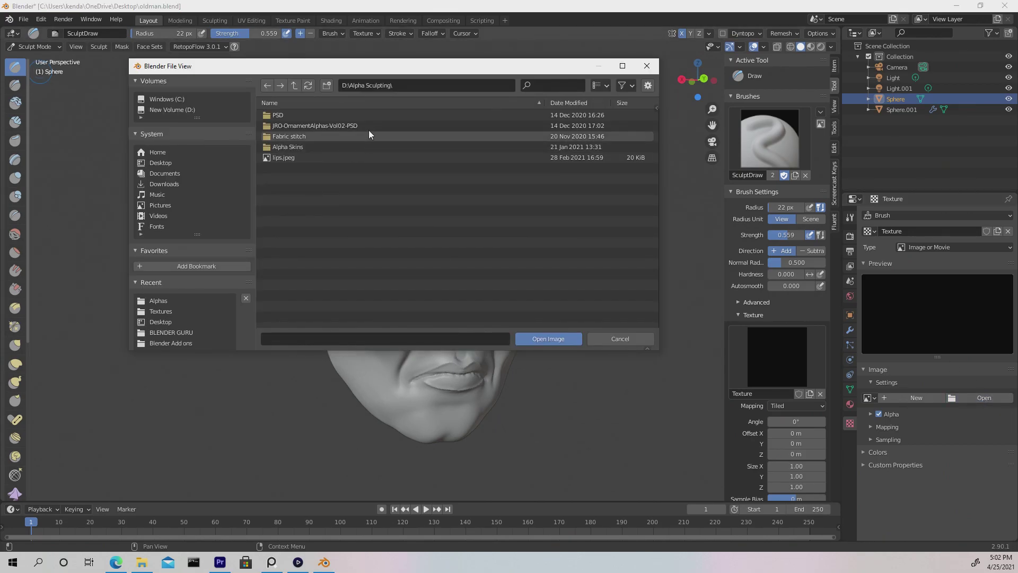
{"action": "left_click", "coordinate": [295, 157]}
{"action": "left_click", "coordinate": [539, 338]}
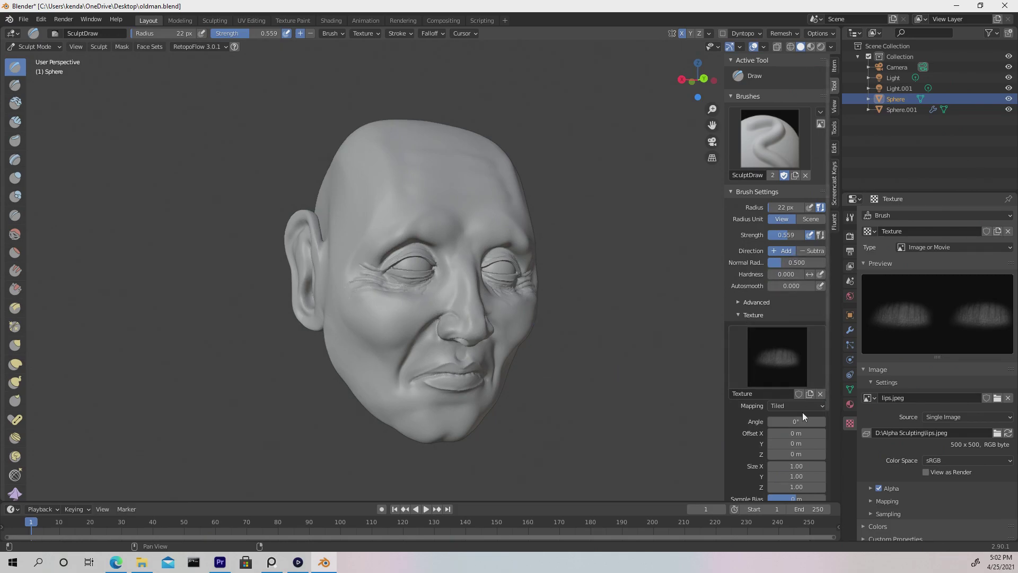
{"action": "scroll", "coordinate": [757, 409], "scroll_direction": "down", "scroll_amount": 1}
{"action": "scroll", "coordinate": [738, 297], "scroll_direction": "down", "scroll_amount": 2}
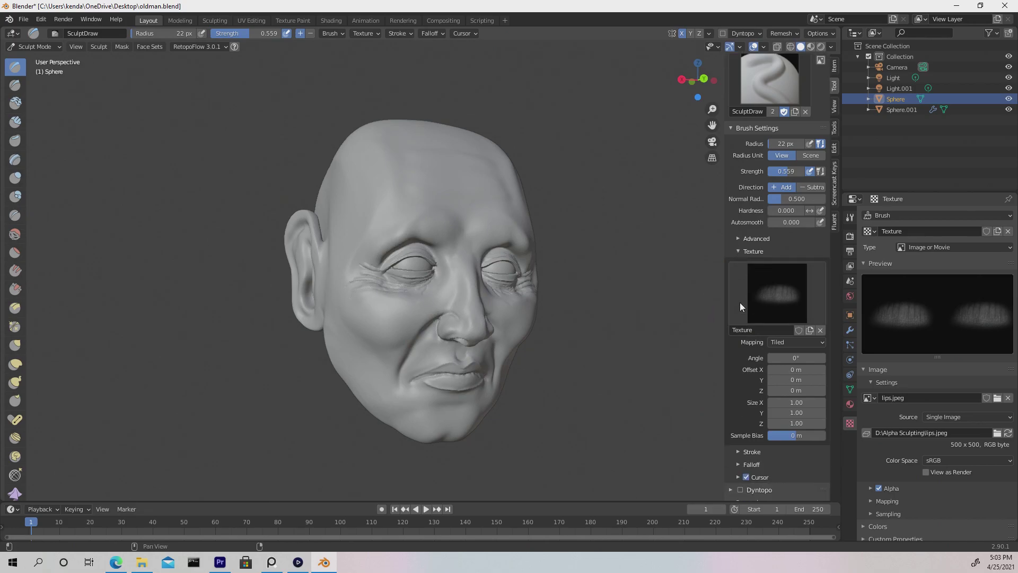
{"action": "left_click", "coordinate": [787, 342]}
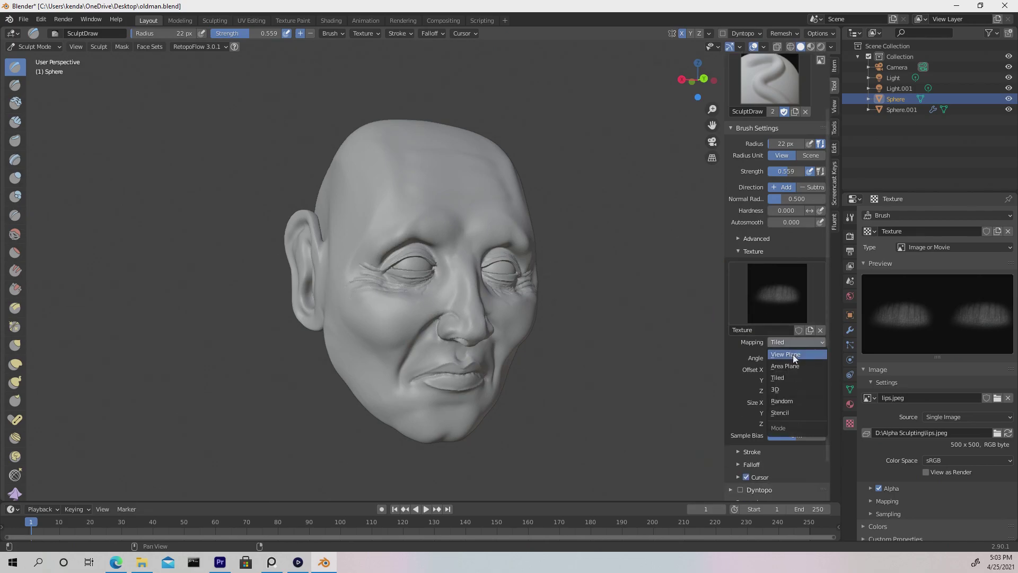
{"action": "left_click", "coordinate": [794, 354]}
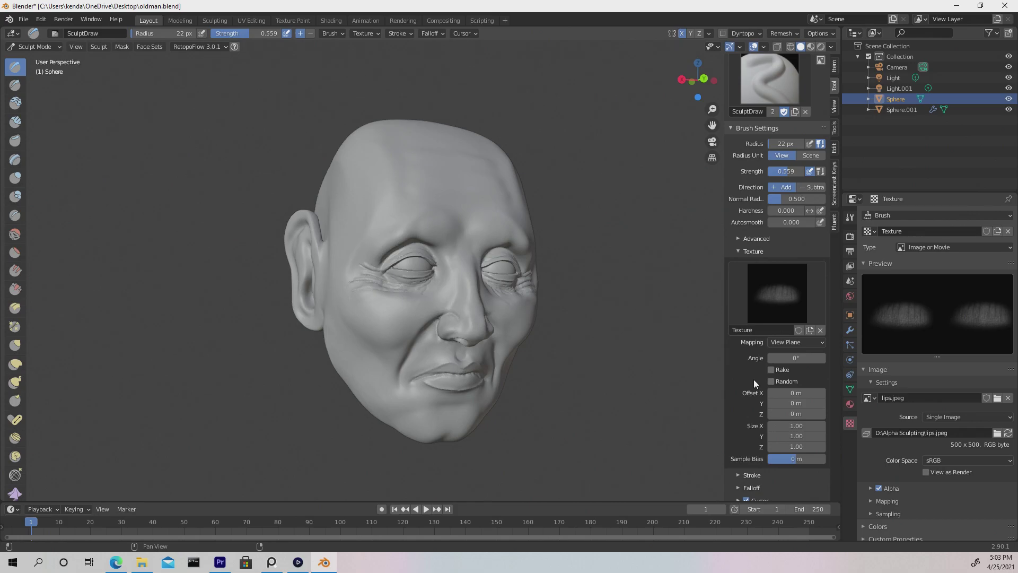
- Set the brush's stroke method to Anchored and its strength to 0.270
{"action": "scroll", "coordinate": [753, 380], "scroll_direction": "down", "scroll_amount": 1}
{"action": "left_click", "coordinate": [738, 454]}
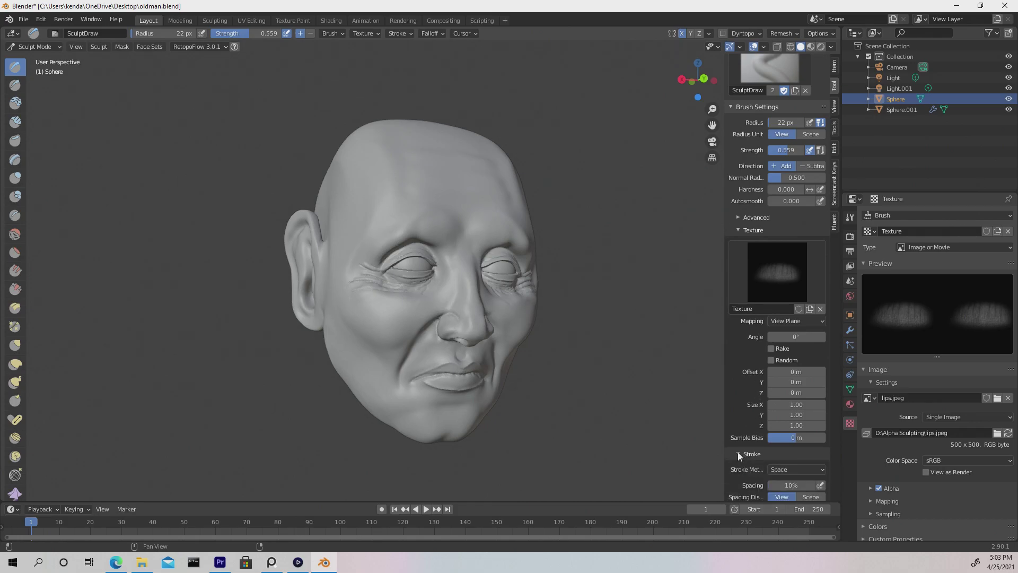
{"action": "scroll", "coordinate": [780, 452], "scroll_direction": "down", "scroll_amount": 1}
{"action": "left_click", "coordinate": [781, 449]}
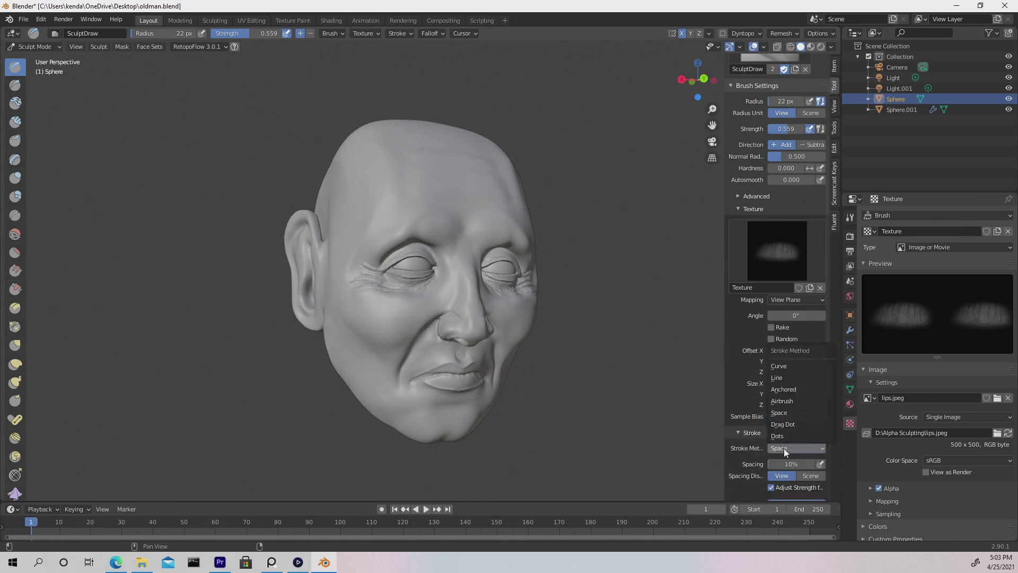
{"action": "left_click", "coordinate": [790, 388]}
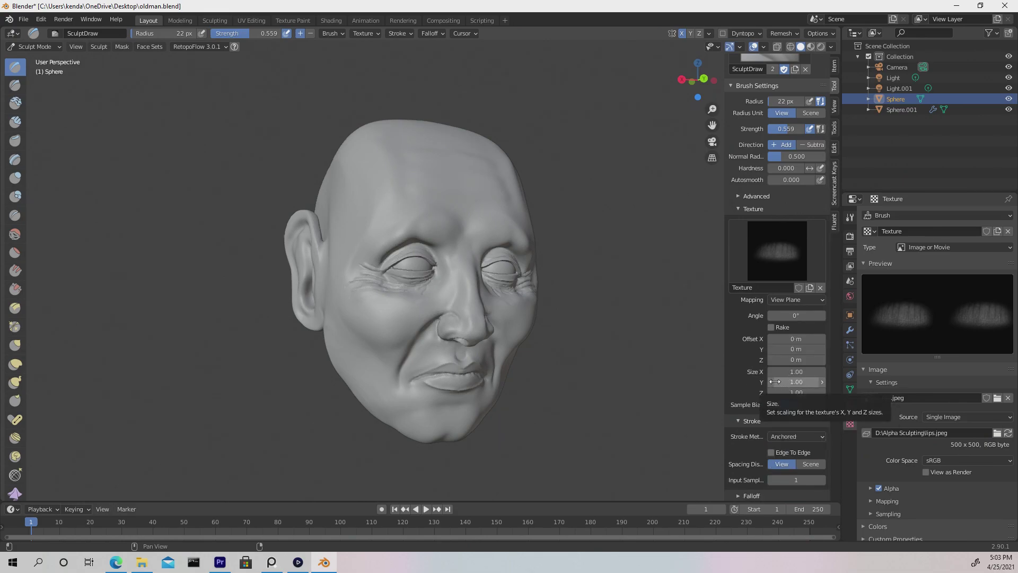
{"action": "scroll", "coordinate": [773, 381], "scroll_direction": "down", "scroll_amount": 3}
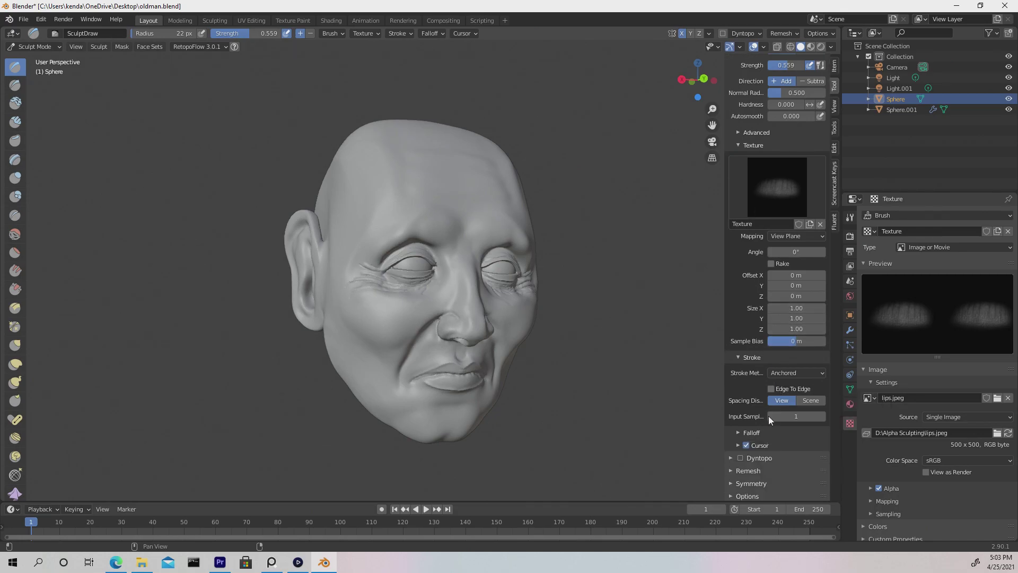
{"action": "left_click", "coordinate": [737, 432]}
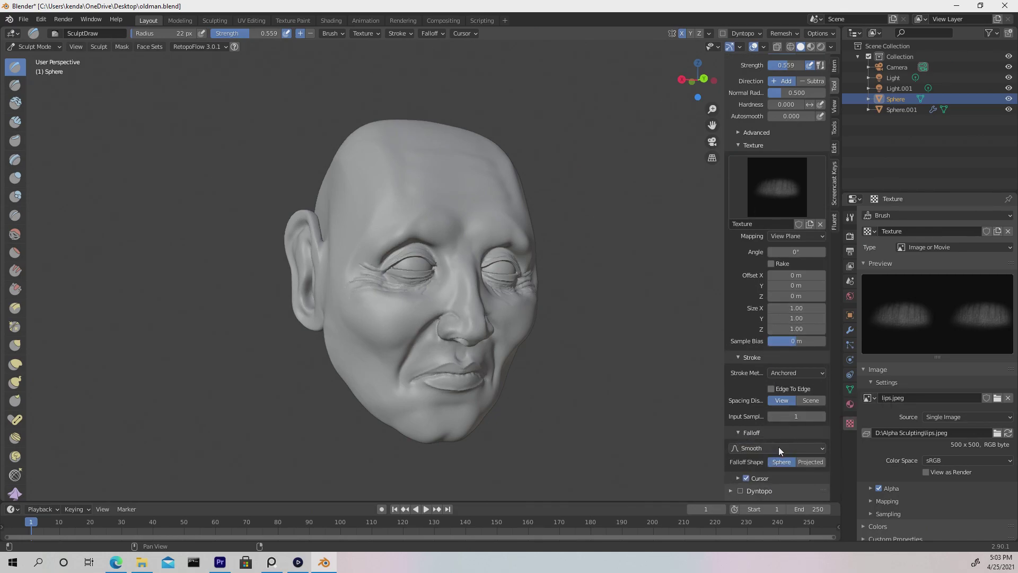
{"action": "left_click_drag", "start_coordinate": [788, 65], "coordinate": [777, 65]}
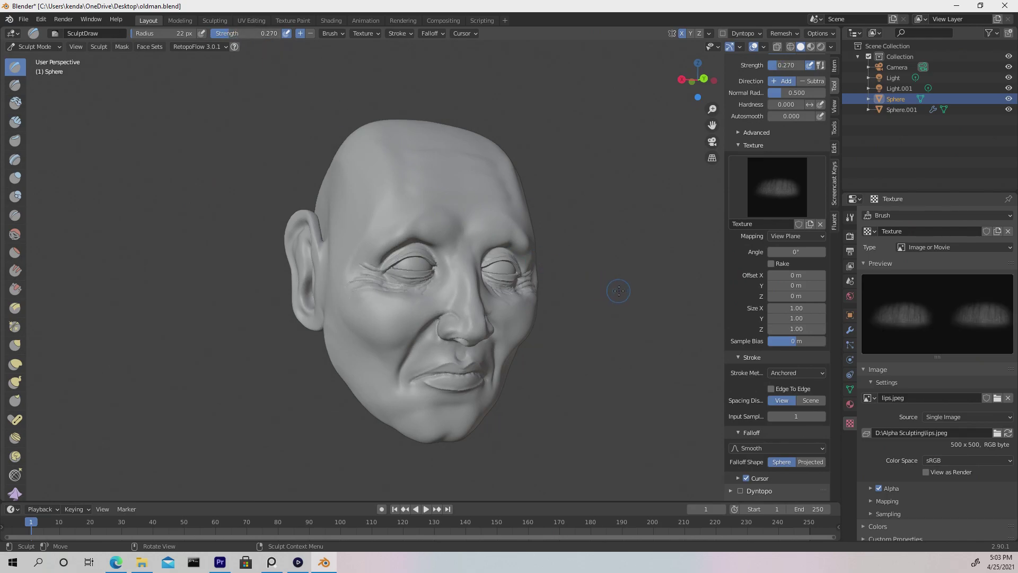
- Stamp the lip texture onto the mouth with the anchored SculptDraw brush and toggle X mirroring
{"action": "middle_click_drag", "start_coordinate": [619, 291], "coordinate": [599, 284]}
{"action": "scroll", "coordinate": [482, 386], "scroll_direction": "up", "scroll_amount": 3}
{"action": "middle_click_drag", "start_coordinate": [578, 480], "coordinate": [586, 368], "text": "shift"}
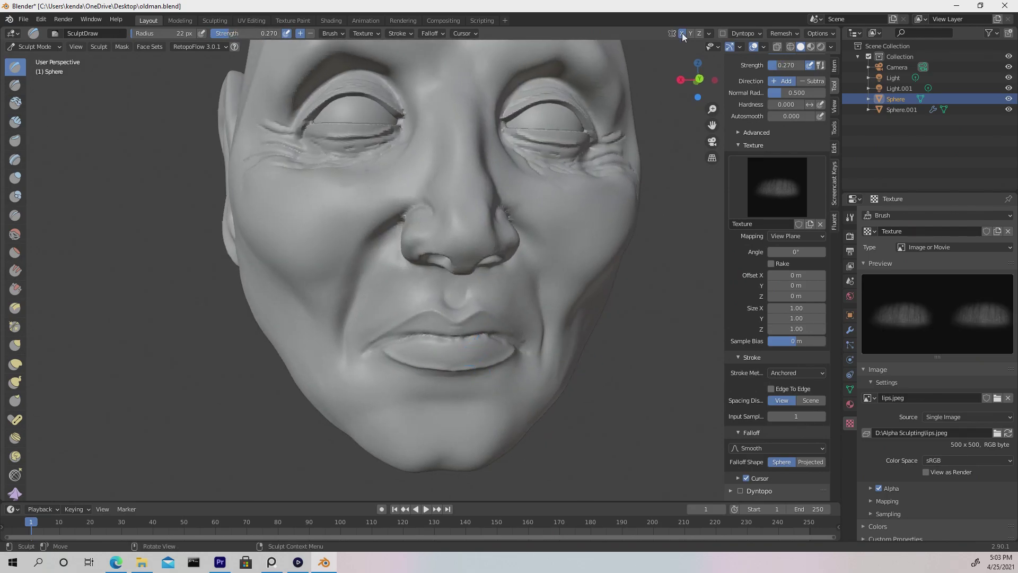
{"action": "left_click_drag", "start_coordinate": [487, 265], "coordinate": [495, 269]}
{"action": "mouse_move", "coordinate": [455, 344]}
{"action": "left_mouse_down"}
{"action": "mouse_move", "coordinate": [452, 287]}
{"action": "mouse_move", "coordinate": [438, 283]}
{"action": "left_mouse_up"}
{"action": "left_click", "coordinate": [682, 33]}
- Replace the brush texture image with Skin_64_high_Wrinkles.psd from the Alpha Skins folder
{"action": "left_click", "coordinate": [997, 433]}
{"action": "double_click", "coordinate": [414, 220]}
{"action": "double_click", "coordinate": [420, 191]}
{"action": "double_click", "coordinate": [436, 218]}
{"action": "left_click", "coordinate": [458, 252]}
{"action": "scroll", "coordinate": [441, 313], "scroll_direction": "down", "scroll_amount": 13}
{"action": "double_click", "coordinate": [433, 295]}
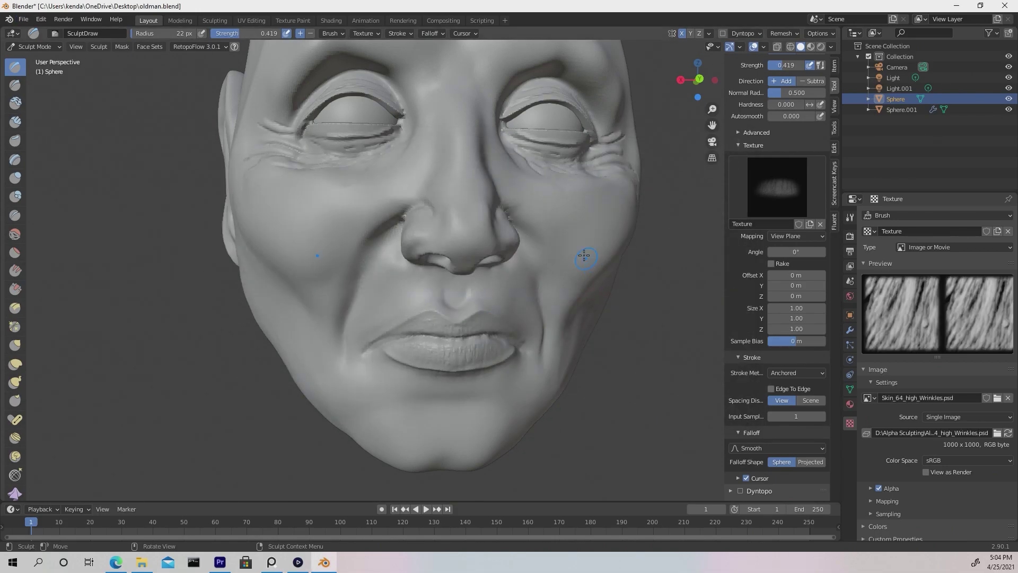
- Stamp the wrinkle texture onto the skin beside the eye and reopen the selection of alpha images
{"action": "middle_click_drag", "start_coordinate": [589, 268], "coordinate": [472, 162]}
{"action": "left_click_drag", "start_coordinate": [475, 163], "coordinate": [542, 144]}
{"action": "key", "text": "Escape"}
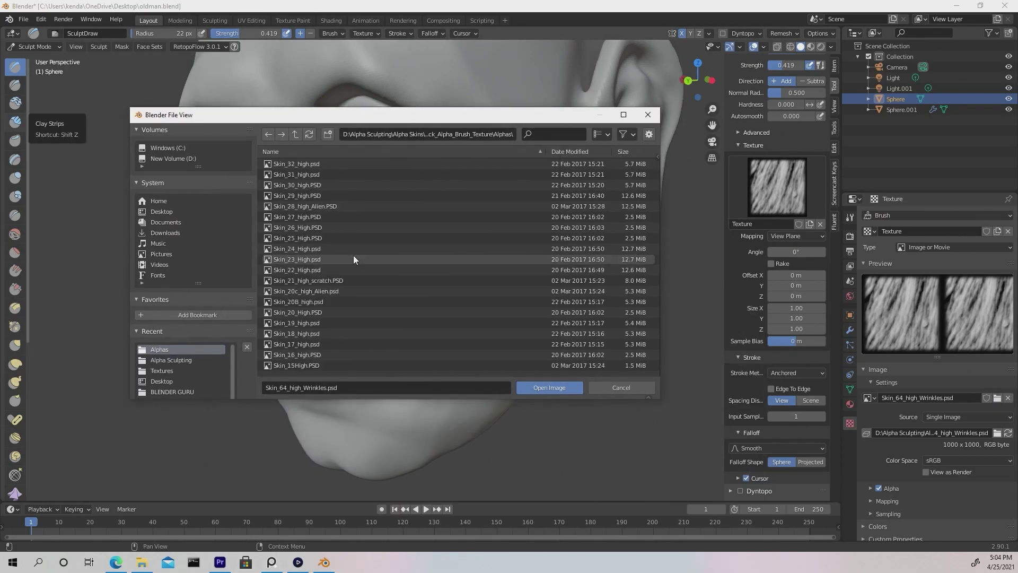
- Load Skin_04_high_pores.psd as the brush texture and make test stamps of the pores on the cheek, undoing the unwanted ones
{"action": "left_click", "coordinate": [313, 340]}
{"action": "left_click", "coordinate": [546, 386]}
{"action": "middle_click_drag", "start_coordinate": [504, 236], "coordinate": [443, 255]}
{"action": "left_click_drag", "start_coordinate": [443, 255], "coordinate": [484, 205]}
{"action": "middle_click_drag", "start_coordinate": [484, 205], "coordinate": [433, 219]}
{"action": "left_click_drag", "start_coordinate": [432, 219], "coordinate": [428, 204]}
{"action": "key", "text": "ctrl+z"}
{"action": "key", "text": "ctrl+z"}
{"action": "key", "text": "ctrl+z"}
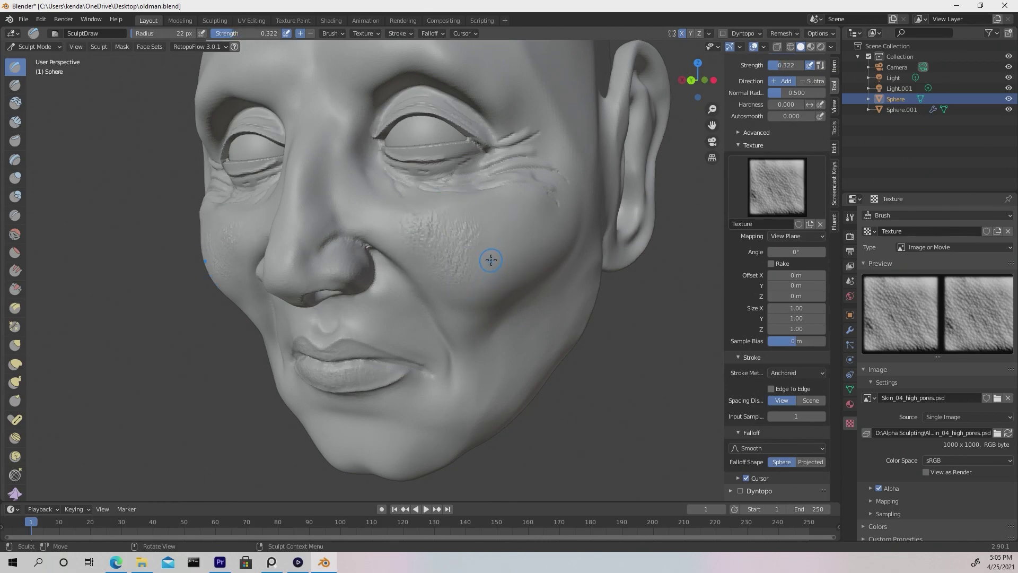
- Stamp the pore texture across the cheeks, the upper lip area, the chin and the jawline with the anchored brush
{"action": "left_click_drag", "start_coordinate": [521, 245], "coordinate": [477, 218]}
{"action": "left_click_drag", "start_coordinate": [455, 264], "coordinate": [546, 273], "text": "alt"}
{"action": "left_click_drag", "start_coordinate": [527, 230], "coordinate": [533, 201]}
{"action": "mouse_move", "coordinate": [566, 294]}
{"action": "left_mouse_down", "text": "alt"}
{"action": "mouse_move", "coordinate": [468, 246]}
{"action": "mouse_move", "coordinate": [504, 288]}
{"action": "mouse_move", "coordinate": [353, 284]}
{"action": "mouse_move", "coordinate": [477, 298]}
{"action": "mouse_move", "coordinate": [434, 395]}
{"action": "left_mouse_up", "text": "alt"}
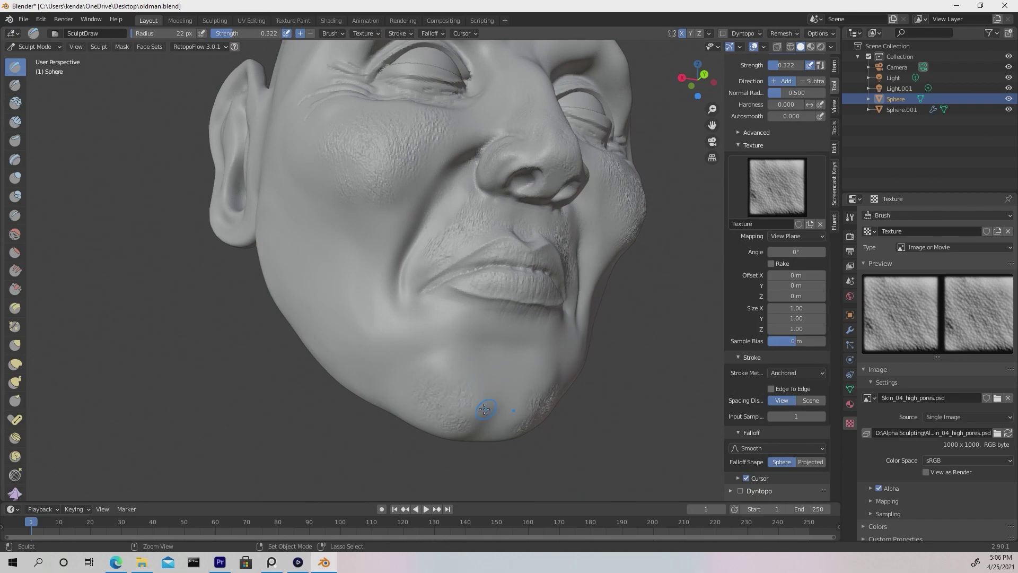
{"action": "mouse_move", "coordinate": [487, 340]}
{"action": "left_mouse_down", "text": "alt"}
{"action": "mouse_move", "coordinate": [378, 319]}
{"action": "mouse_move", "coordinate": [401, 371]}
{"action": "left_mouse_up", "text": "alt"}
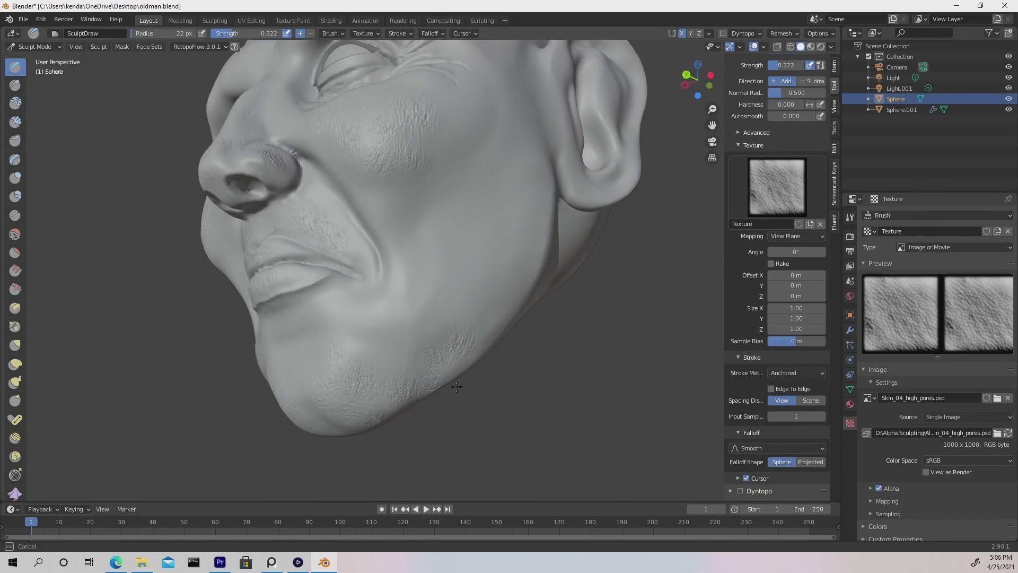
{"action": "left_click_drag", "start_coordinate": [555, 206], "coordinate": [557, 204]}
- Replace the brush texture image with Skin_21_high_scratch.PSD
{"action": "mouse_move", "coordinate": [477, 255]}
{"action": "middle_mouse_down"}
{"action": "mouse_move", "coordinate": [561, 295]}
{"action": "mouse_move", "coordinate": [625, 297]}
{"action": "middle_mouse_up"}
{"action": "scroll", "coordinate": [557, 297], "scroll_direction": "down", "scroll_amount": 2}
{"action": "scroll", "coordinate": [554, 311], "scroll_direction": "up", "scroll_amount": 2}
{"action": "left_click", "coordinate": [995, 398]}
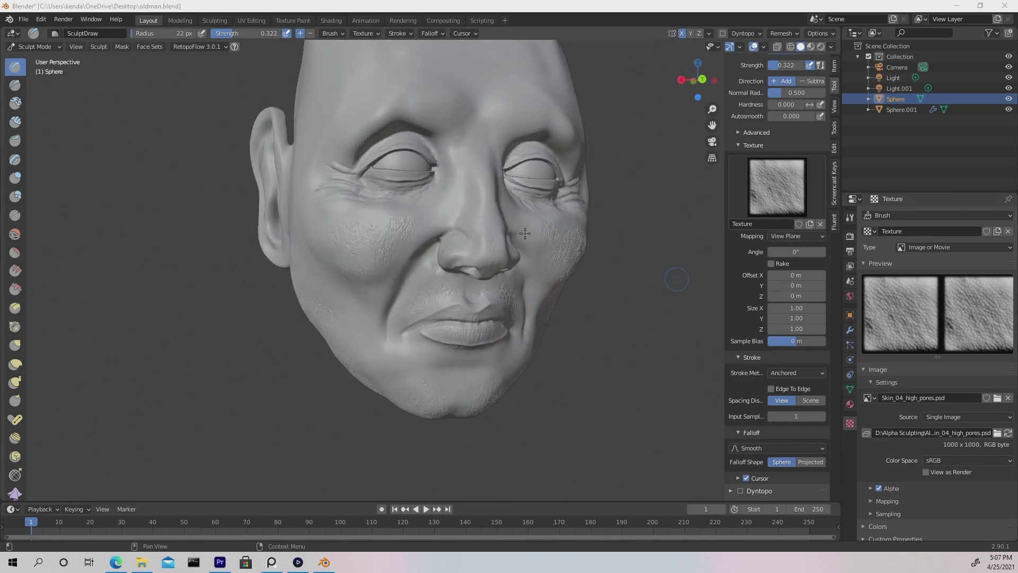
{"action": "scroll", "coordinate": [319, 303], "scroll_direction": "down", "scroll_amount": 15}
{"action": "left_click", "coordinate": [307, 305]}
{"action": "left_click", "coordinate": [558, 416]}
{"action": "middle_click_drag", "start_coordinate": [554, 281], "coordinate": [527, 353], "text": "shift"}
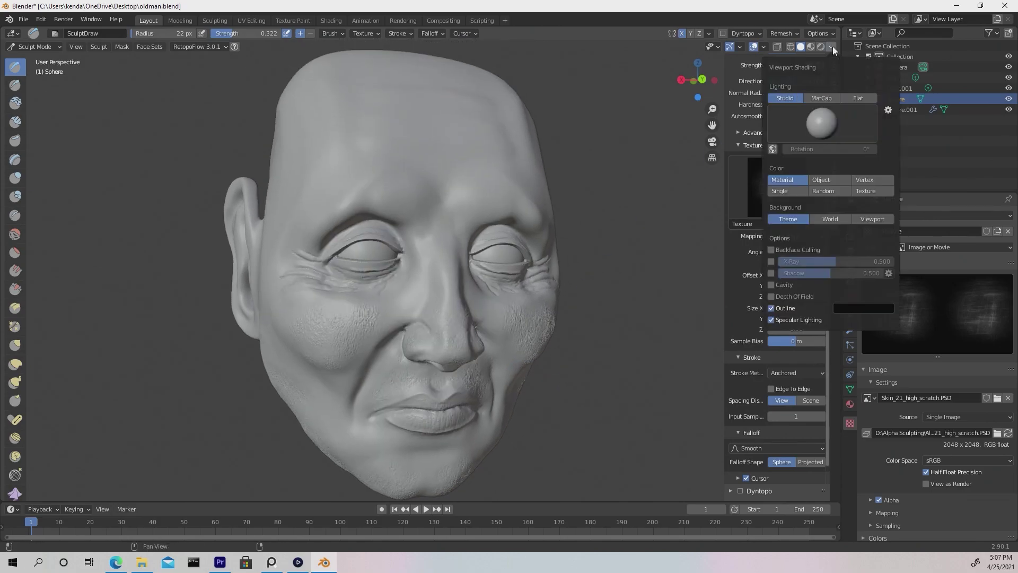
- Switch the viewport lighting to MatCap and choose a dark grey matcap to bring out the skin detail
{"action": "left_click", "coordinate": [831, 47]}
{"action": "left_click", "coordinate": [823, 98]}
{"action": "left_click", "coordinate": [823, 121]}
{"action": "left_click", "coordinate": [734, 191]}
{"action": "left_click", "coordinate": [830, 46]}
{"action": "left_click", "coordinate": [822, 121]}
{"action": "left_click", "coordinate": [702, 162]}
{"action": "middle_click_drag", "start_coordinate": [498, 281], "coordinate": [576, 295]}
{"action": "middle_click_drag", "start_coordinate": [454, 339], "coordinate": [397, 303]}
{"action": "middle_click_drag", "start_coordinate": [469, 390], "coordinate": [513, 344]}
- Replace the brush texture image with Skin_91_high_Palm.psd
{"action": "left_click", "coordinate": [998, 397]}
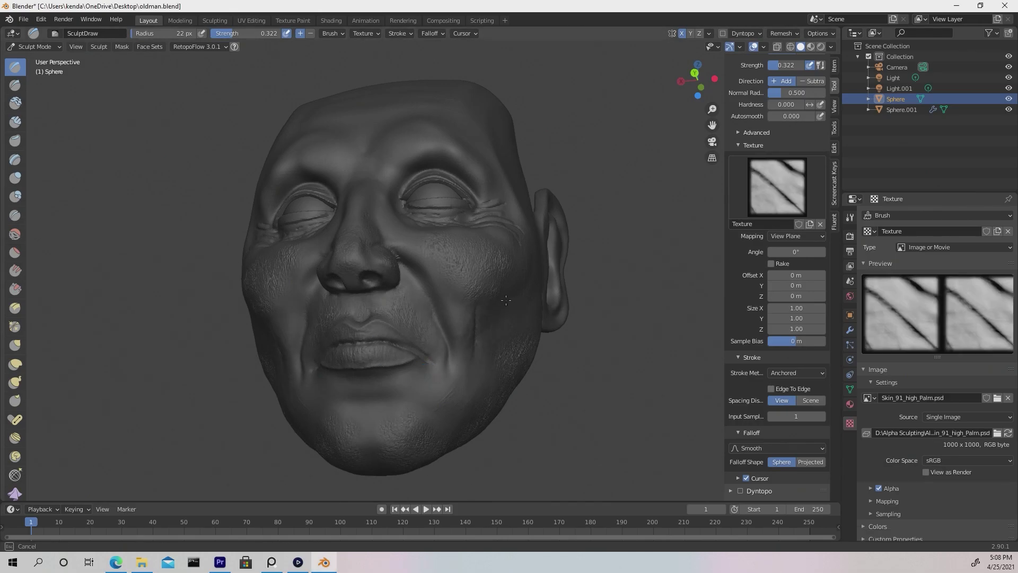
{"action": "mouse_move", "coordinate": [470, 323]}
{"action": "middle_mouse_down"}
{"action": "mouse_move", "coordinate": [629, 238]}
{"action": "mouse_move", "coordinate": [466, 332]}
{"action": "middle_mouse_up"}
{"action": "mouse_move", "coordinate": [466, 239]}
{"action": "middle_mouse_down"}
{"action": "mouse_move", "coordinate": [435, 297]}
{"action": "mouse_move", "coordinate": [417, 376]}
{"action": "middle_mouse_up"}
{"action": "middle_click_drag", "start_coordinate": [569, 390], "coordinate": [536, 393]}
{"action": "mouse_move", "coordinate": [536, 393]}
{"action": "middle_mouse_down", "text": "ctrl"}
{"action": "mouse_move", "coordinate": [433, 411]}
{"action": "mouse_move", "coordinate": [580, 380]}
{"action": "mouse_move", "coordinate": [570, 424]}
{"action": "middle_mouse_up", "text": "ctrl"}
{"action": "middle_click_drag", "start_coordinate": [570, 424], "coordinate": [600, 413]}
- Change the viewport shading to a brown, clay-like look and save the file
{"action": "left_click", "coordinate": [831, 47]}
{"action": "left_click", "coordinate": [822, 124]}
{"action": "left_click", "coordinate": [827, 161]}
{"action": "middle_click_drag", "start_coordinate": [586, 193], "coordinate": [562, 197]}
{"action": "left_click", "coordinate": [831, 47]}
{"action": "left_click", "coordinate": [795, 99]}
{"action": "middle_click_drag", "start_coordinate": [493, 201], "coordinate": [546, 198]}
{"action": "left_click", "coordinate": [23, 19]}
{"action": "left_click", "coordinate": [35, 102]}
- Load Skin_88_high_Wrist.psd as the brush texture and stamp its creases on the temple and side of the forehead
{"action": "left_click", "coordinate": [996, 434]}
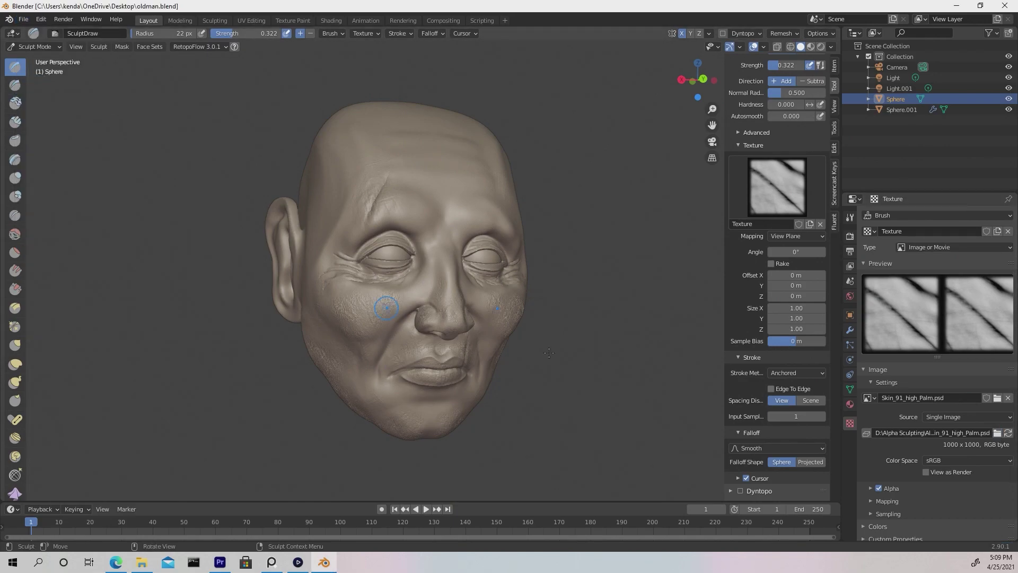
{"action": "middle_click_drag", "start_coordinate": [602, 188], "coordinate": [535, 217]}
{"action": "left_click_drag", "start_coordinate": [409, 262], "coordinate": [418, 225]}
{"action": "mouse_move", "coordinate": [450, 254]}
{"action": "middle_mouse_down"}
{"action": "mouse_move", "coordinate": [461, 206]}
{"action": "mouse_move", "coordinate": [525, 271]}
{"action": "mouse_move", "coordinate": [485, 267]}
{"action": "mouse_move", "coordinate": [466, 205]}
{"action": "middle_mouse_up"}
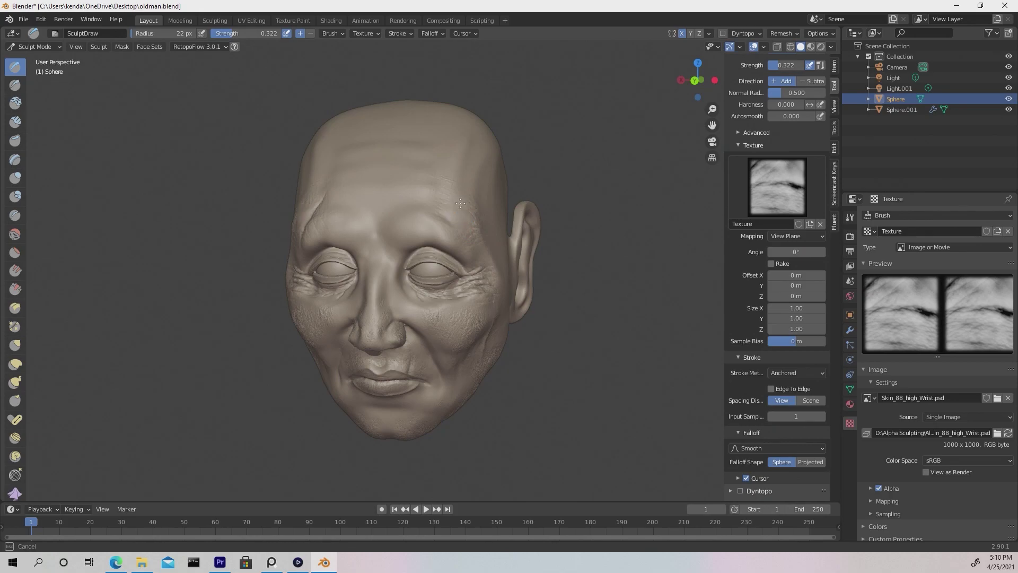
- Stamp the wrist-crease texture around the eyes and over the cheeks
{"action": "scroll", "coordinate": [467, 205], "scroll_direction": "up", "scroll_amount": 3}
{"action": "left_click_drag", "start_coordinate": [447, 312], "coordinate": [484, 271]}
{"action": "middle_click_drag", "start_coordinate": [481, 269], "coordinate": [480, 256]}
{"action": "left_click_drag", "start_coordinate": [515, 245], "coordinate": [504, 239]}
{"action": "left_click_drag", "start_coordinate": [421, 254], "coordinate": [445, 233]}
{"action": "left_click_drag", "start_coordinate": [407, 282], "coordinate": [444, 243]}
{"action": "left_click_drag", "start_coordinate": [439, 287], "coordinate": [477, 320]}
- Turn off X mirroring and try one crease stamp on the middle of the forehead
{"action": "mouse_move", "coordinate": [477, 319]}
{"action": "left_mouse_down", "text": "ctrl+alt"}
{"action": "mouse_move", "coordinate": [509, 371]}
{"action": "mouse_move", "coordinate": [541, 377]}
{"action": "left_mouse_up", "text": "ctrl+alt"}
{"action": "left_click", "coordinate": [682, 33]}
{"action": "middle_click_drag", "start_coordinate": [572, 144], "coordinate": [554, 157]}
{"action": "left_click_drag", "start_coordinate": [405, 199], "coordinate": [404, 120]}
{"action": "key", "text": "ctrl+z"}
- Set the brush strength to 0.204 and stamp wrinkle creases across the forehead
{"action": "left_click_drag", "start_coordinate": [256, 35], "coordinate": [247, 35]}
{"action": "left_click_drag", "start_coordinate": [449, 196], "coordinate": [449, 156]}
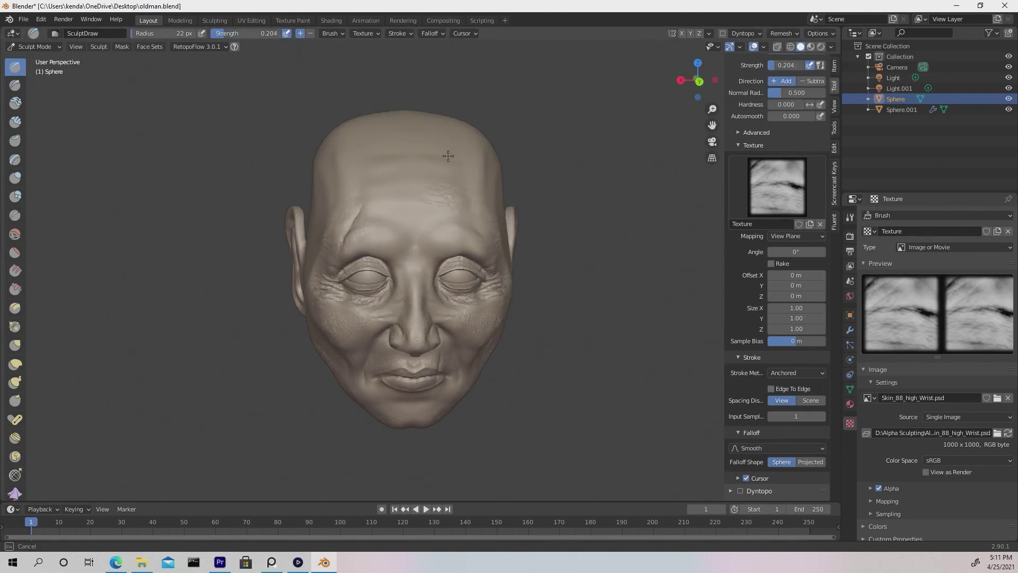
{"action": "left_click_drag", "start_coordinate": [392, 193], "coordinate": [395, 183]}
{"action": "left_click_drag", "start_coordinate": [404, 164], "coordinate": [345, 141]}
{"action": "middle_click_drag", "start_coordinate": [557, 280], "coordinate": [563, 270]}
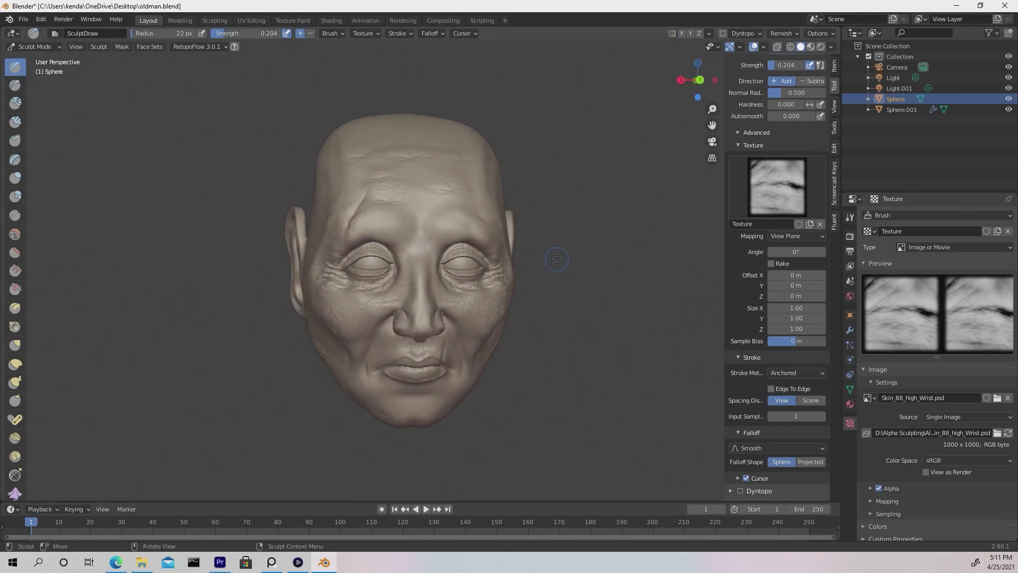
{"action": "left_click", "coordinate": [116, 562]}
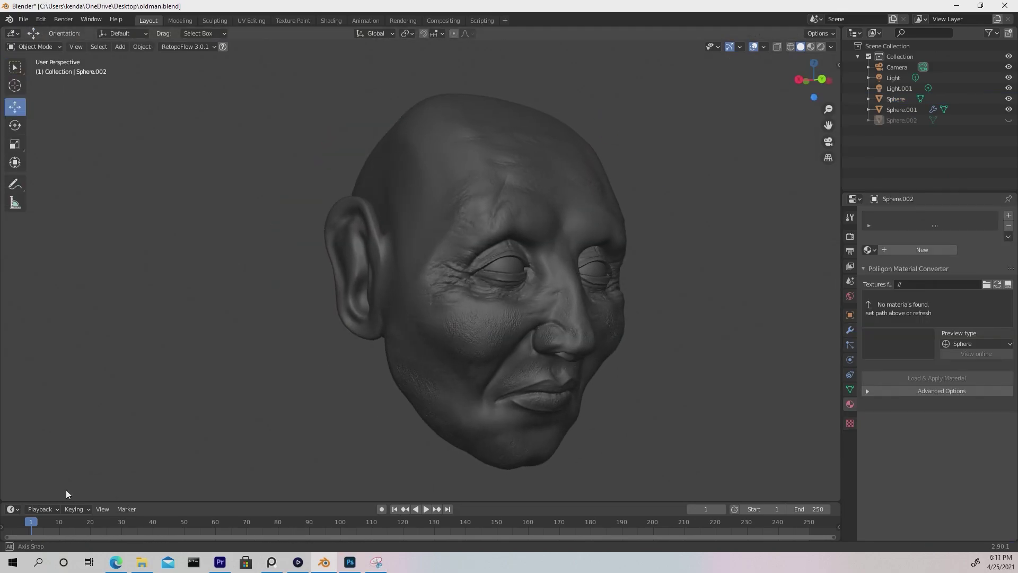
{"action": "middle_click_drag", "start_coordinate": [66, 490], "coordinate": [816, 471]}
{"action": "scroll", "coordinate": [800, 467], "scroll_direction": "up", "scroll_amount": 4}
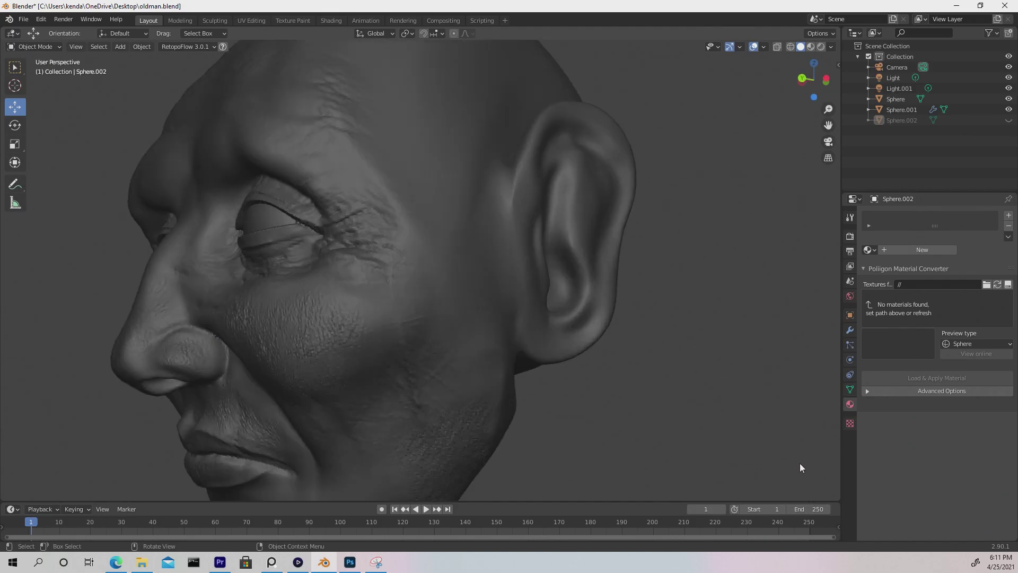
{"action": "scroll", "coordinate": [799, 467], "scroll_direction": "down", "scroll_amount": 4}
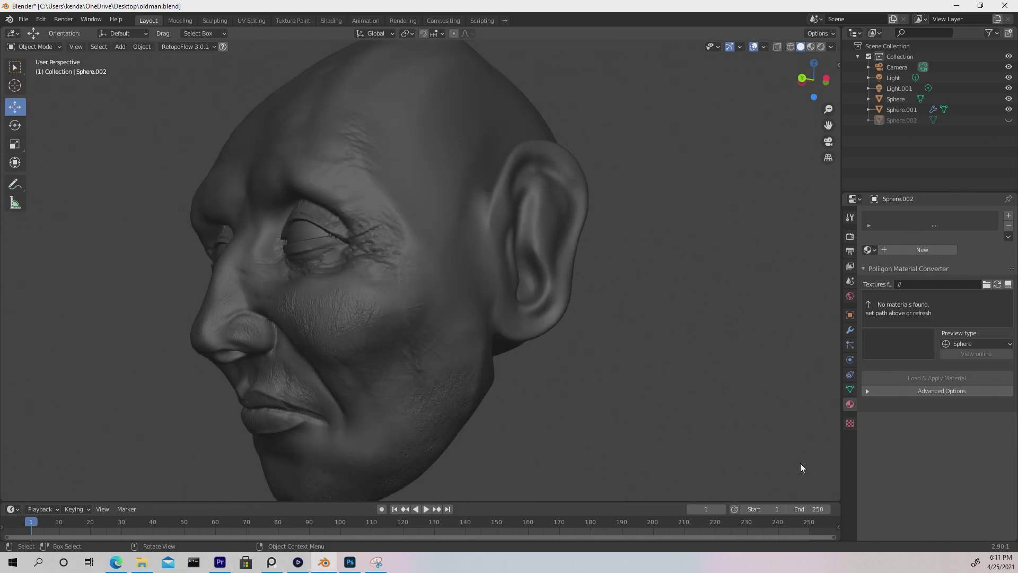